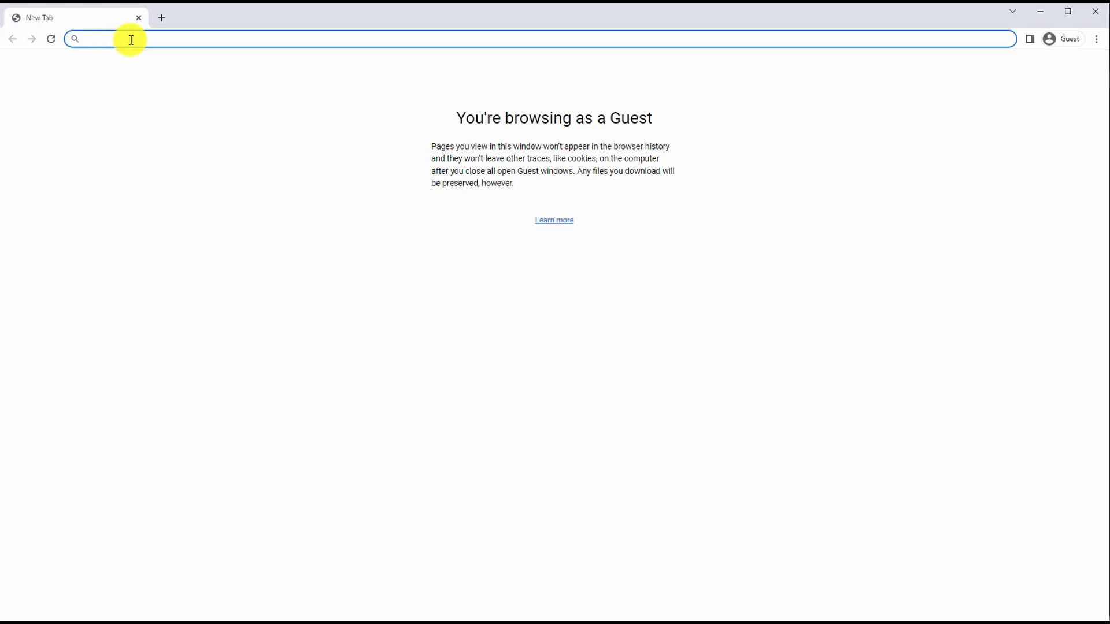
type("https://tison.lums.edu.pk/")
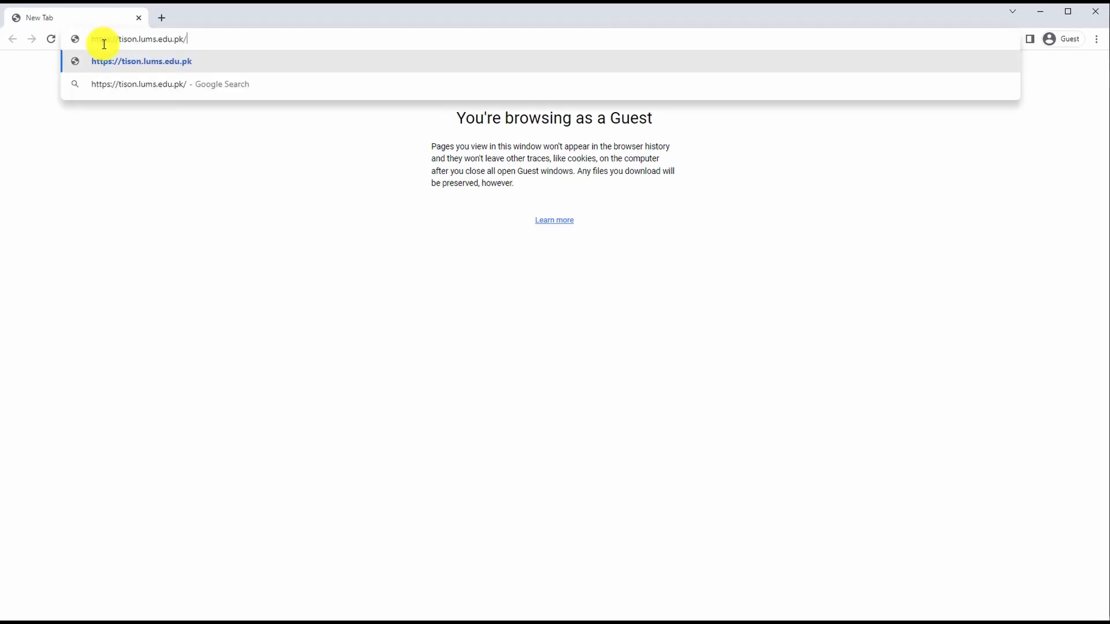
left_click(162, 65)
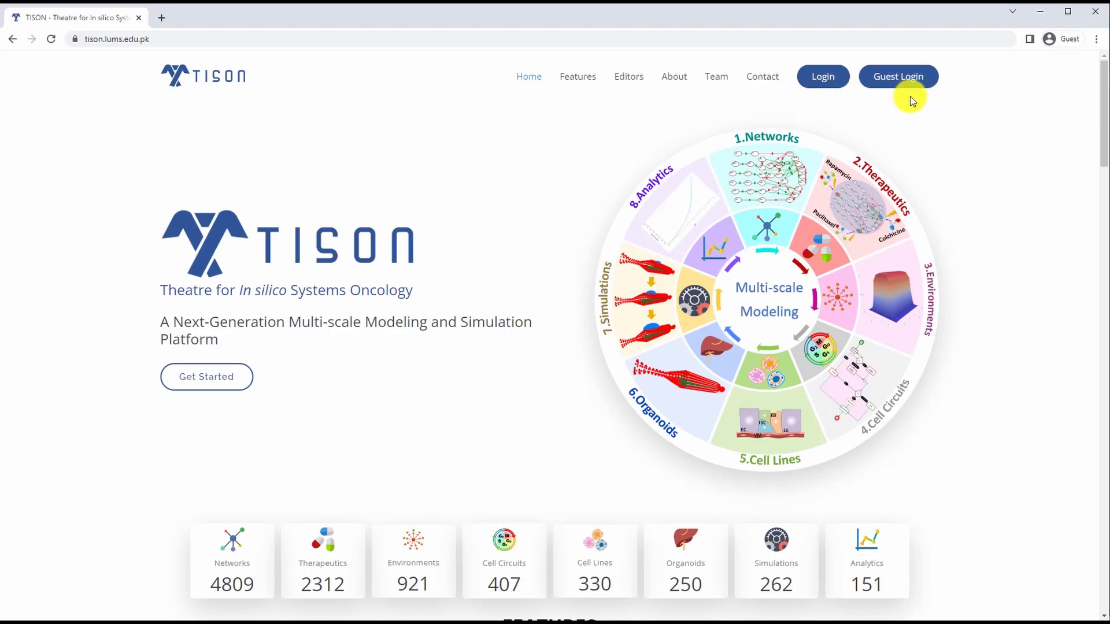
left_click(902, 79)
mouse_move(903, 83)
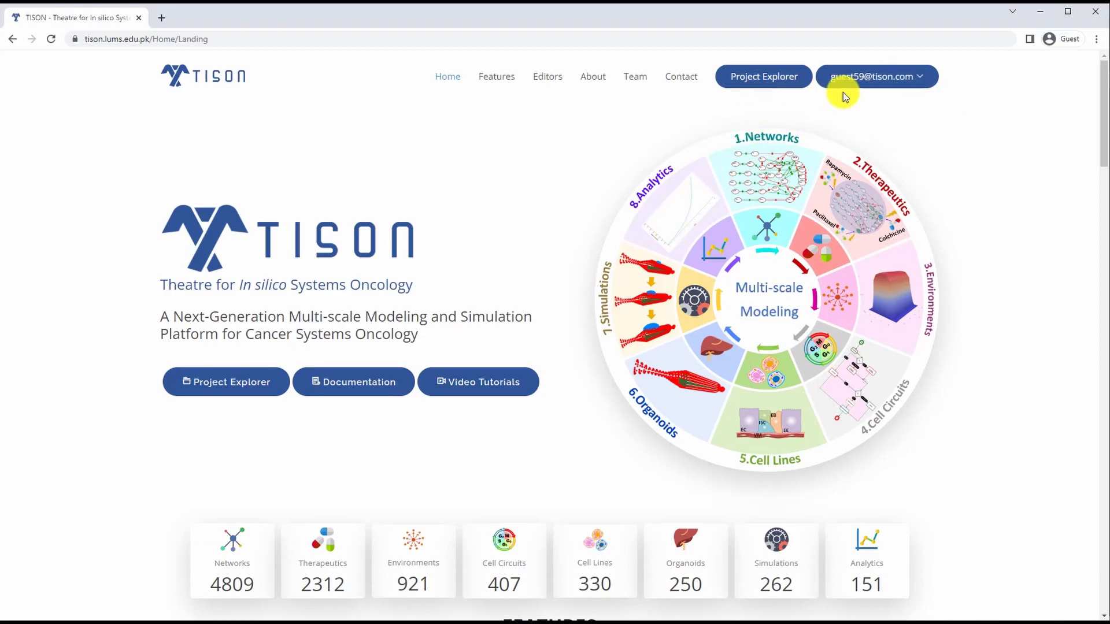
Step: Create a new project in the Project Explorer named Demo Project with a world size of 100
left_click(763, 81)
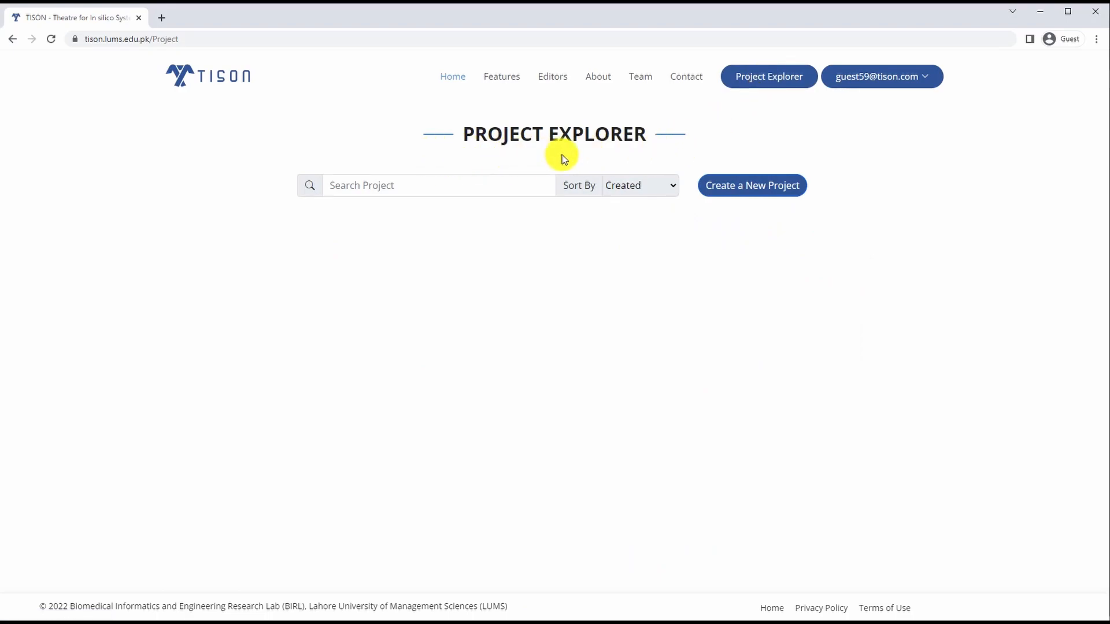
left_click(745, 190)
left_click(471, 200)
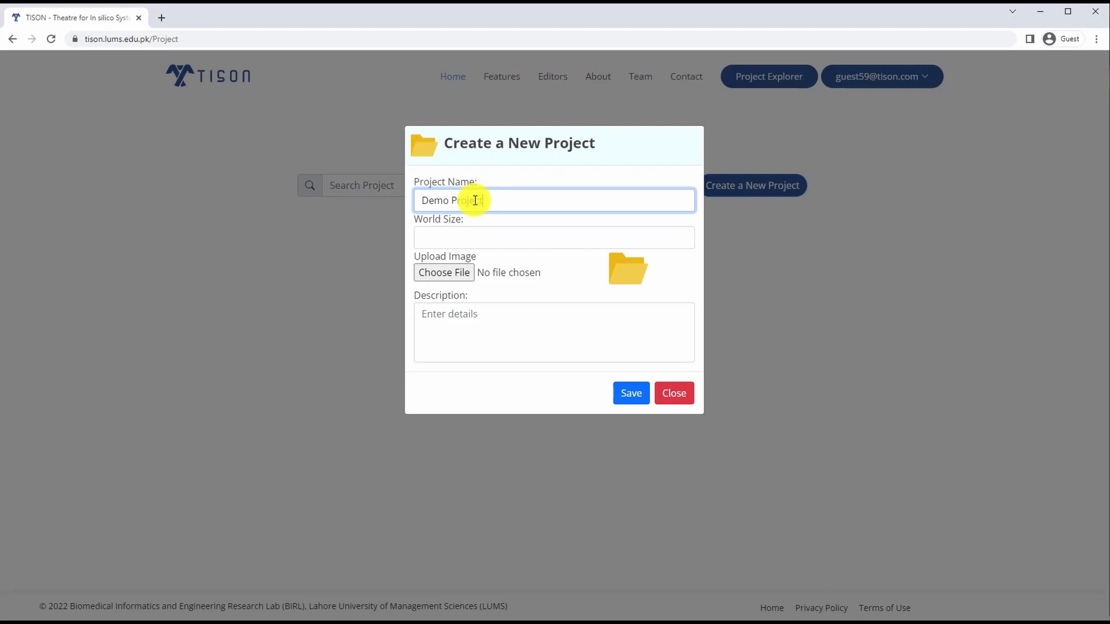
left_click(456, 234)
left_click(454, 299)
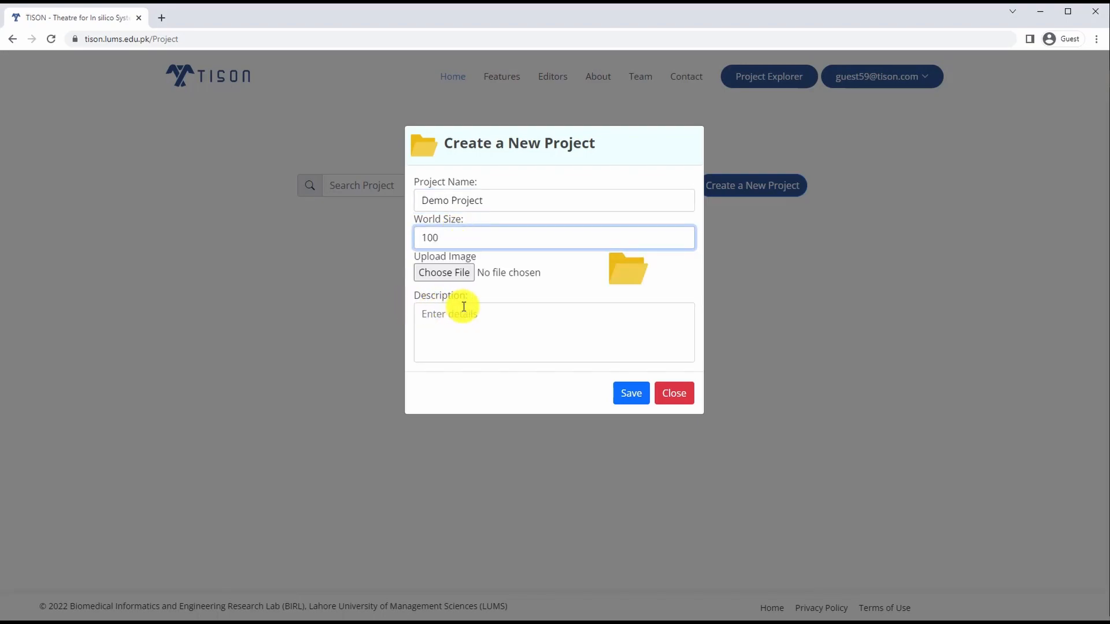
left_click(632, 397)
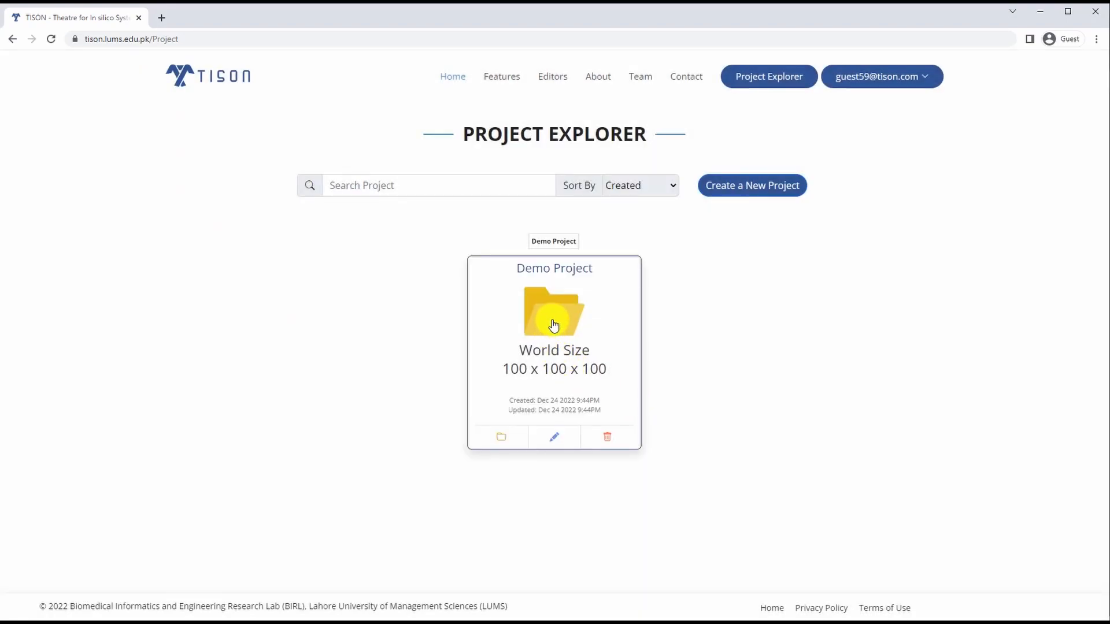
Step: Open the Networks editor of Demo Project and create a new network from the uploaded file Network.csv
left_click(553, 325)
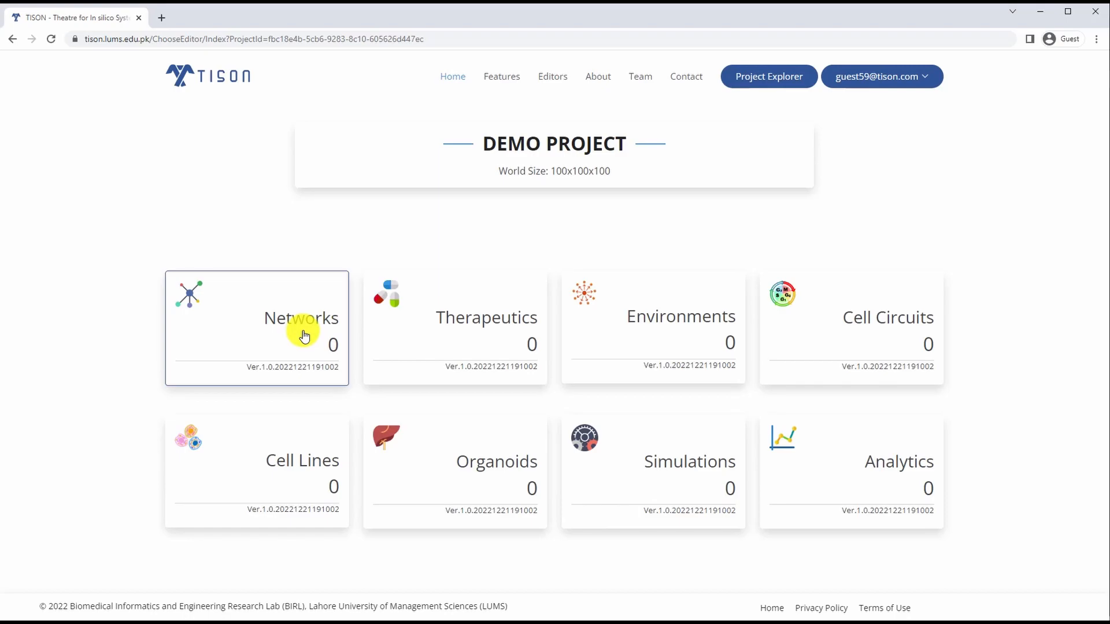
left_click(305, 336)
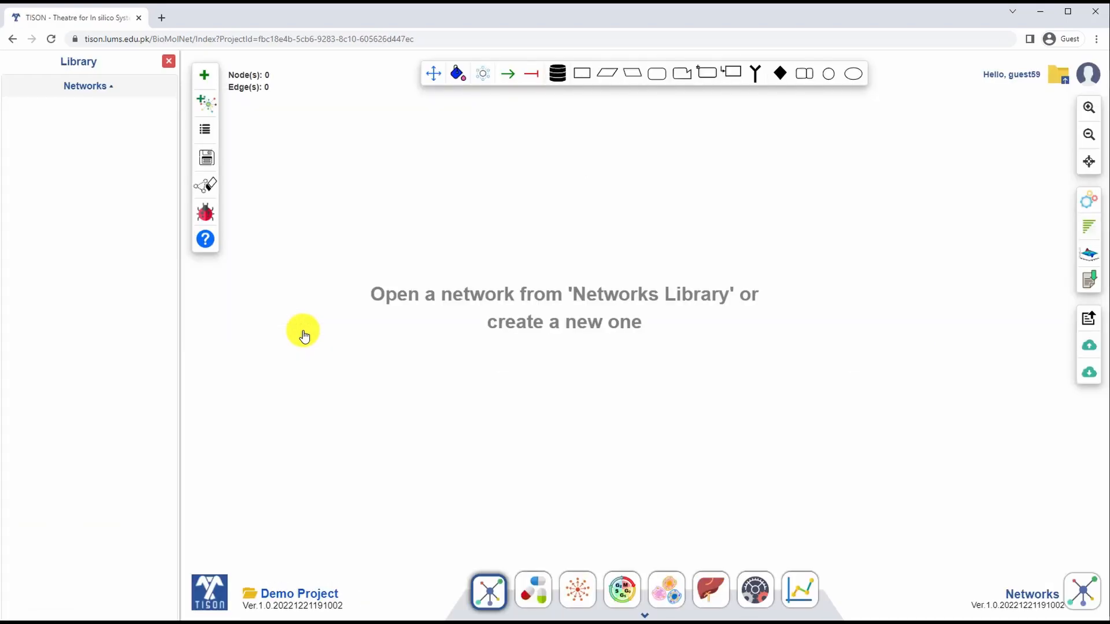
left_click(205, 78)
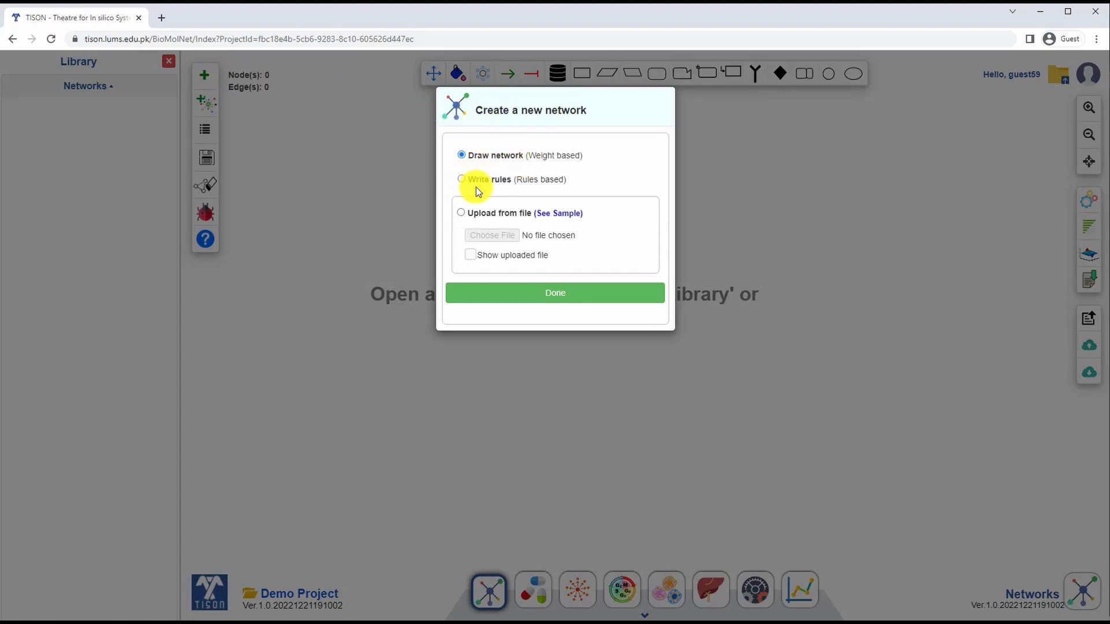
left_click(461, 213)
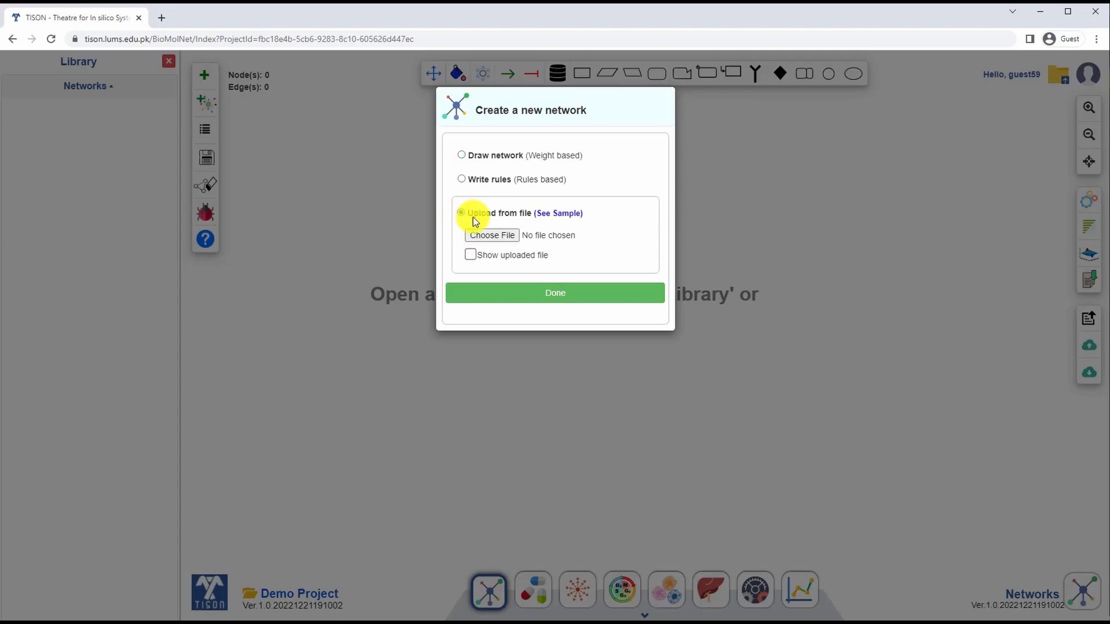
left_click(500, 241)
double_click(164, 92)
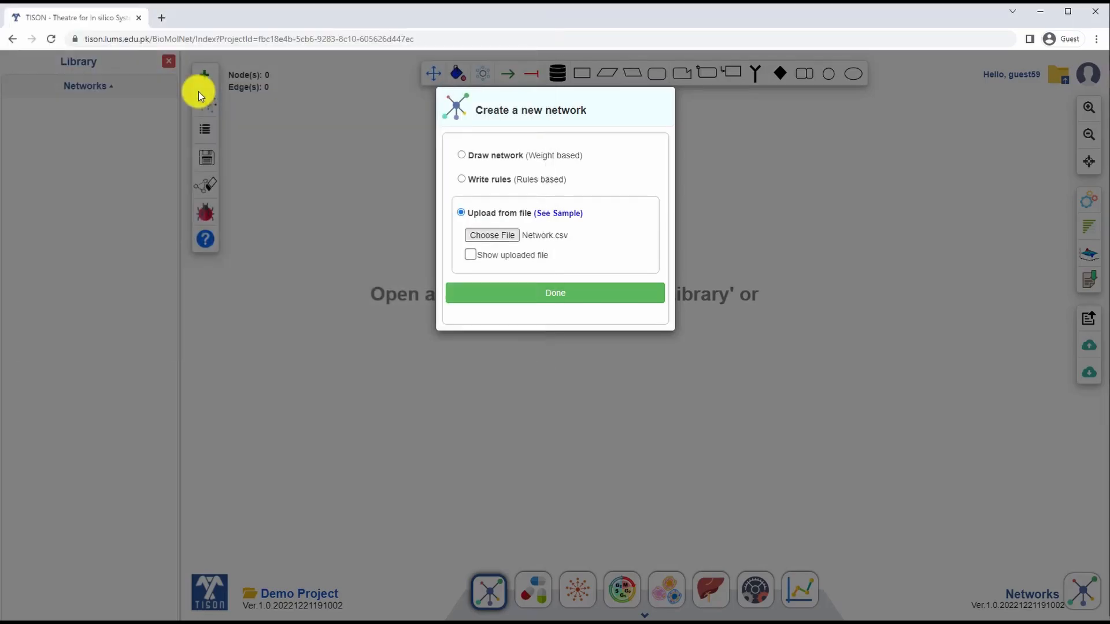
left_click(560, 297)
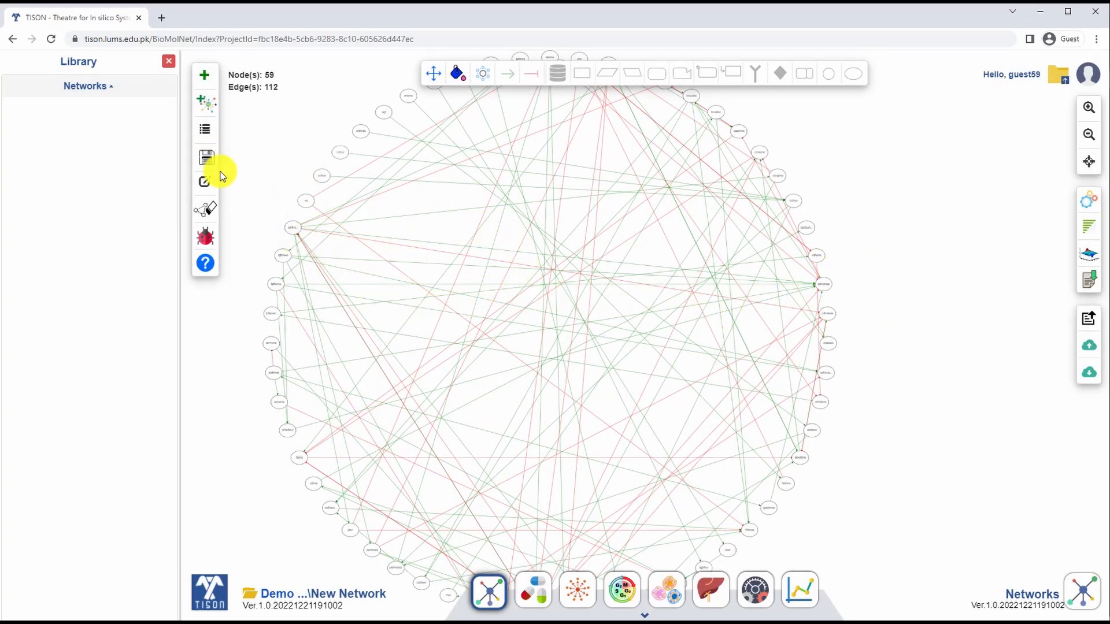
Step: Save the uploaded network under the name Network
left_click(208, 168)
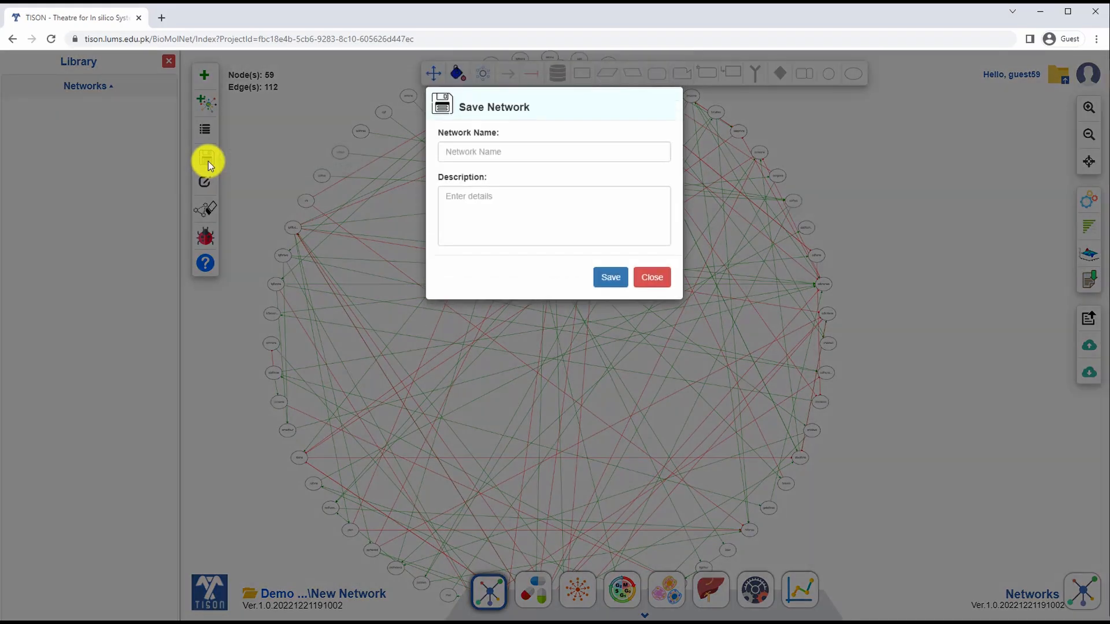
left_click(479, 151)
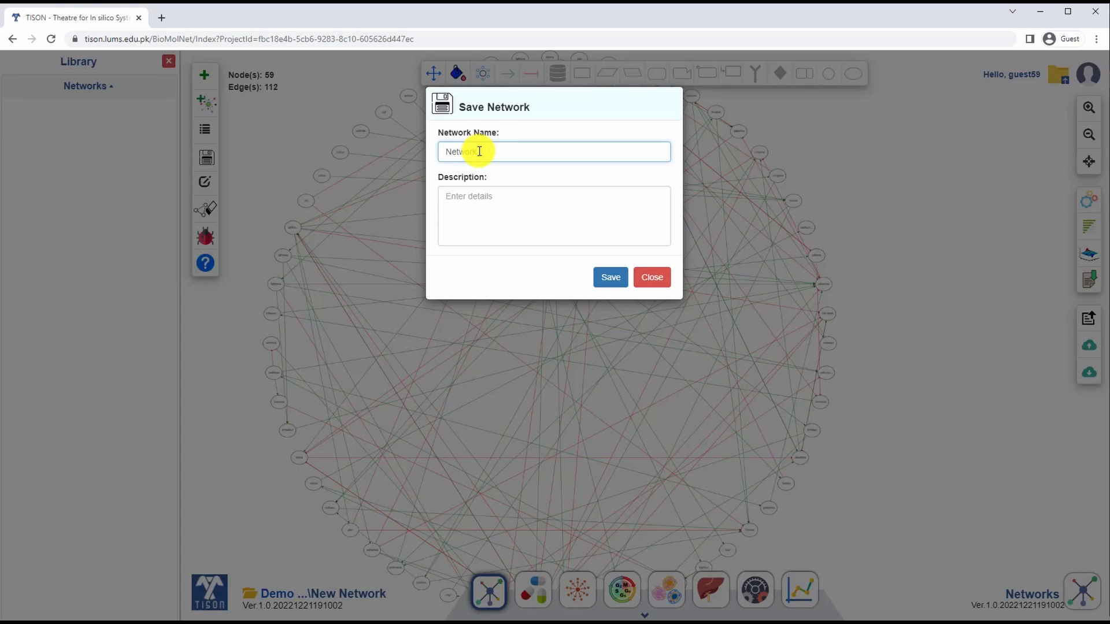
type("Network")
left_click(609, 277)
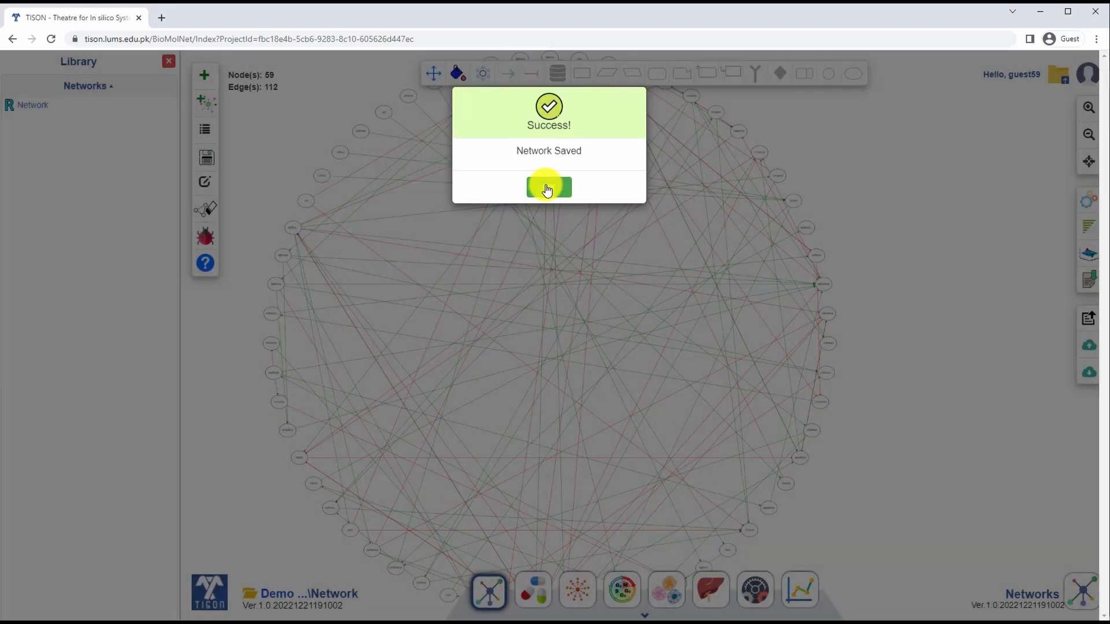
left_click(547, 186)
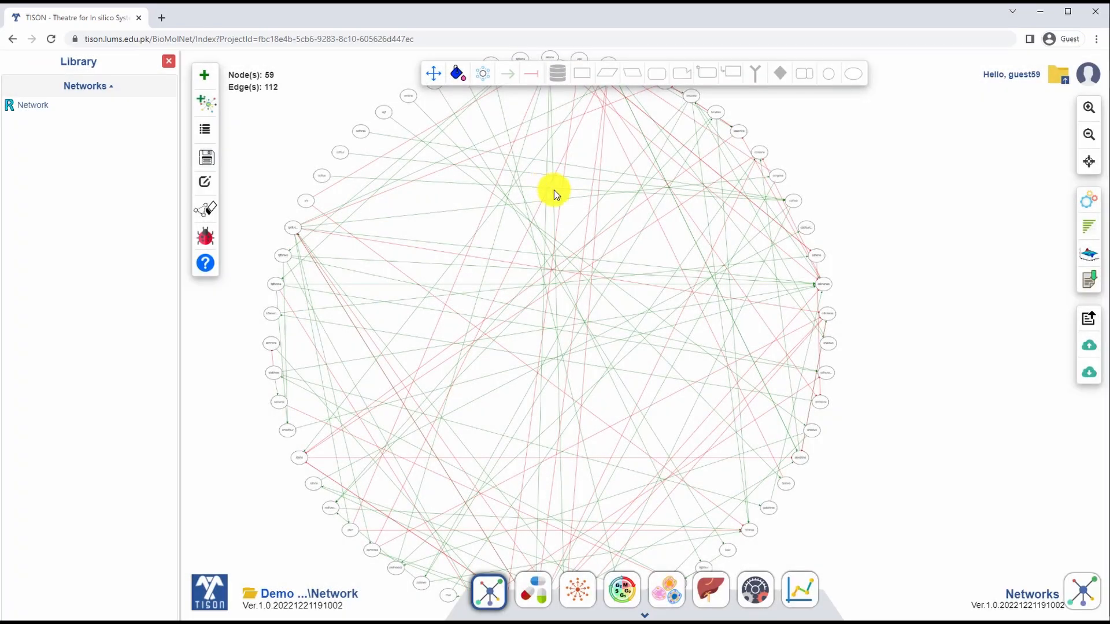
Step: In the Network Analysis settings, set Fixed Nodes States to Row-wise and upload the 02_Fixed file for the Normal case
left_click(1090, 207)
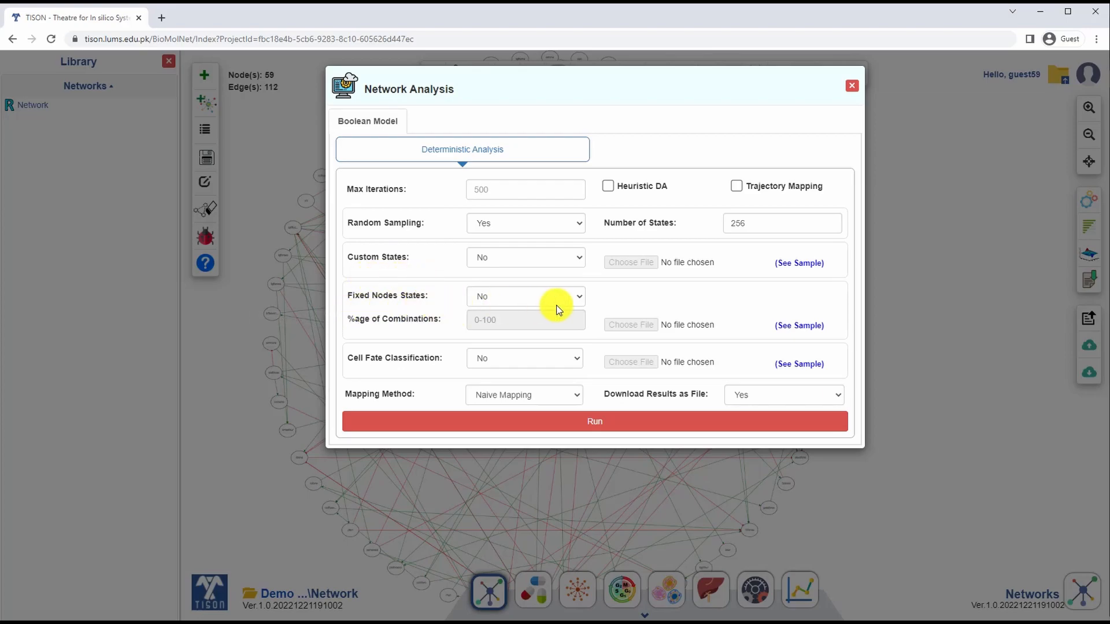
left_click(580, 296)
left_click(530, 322)
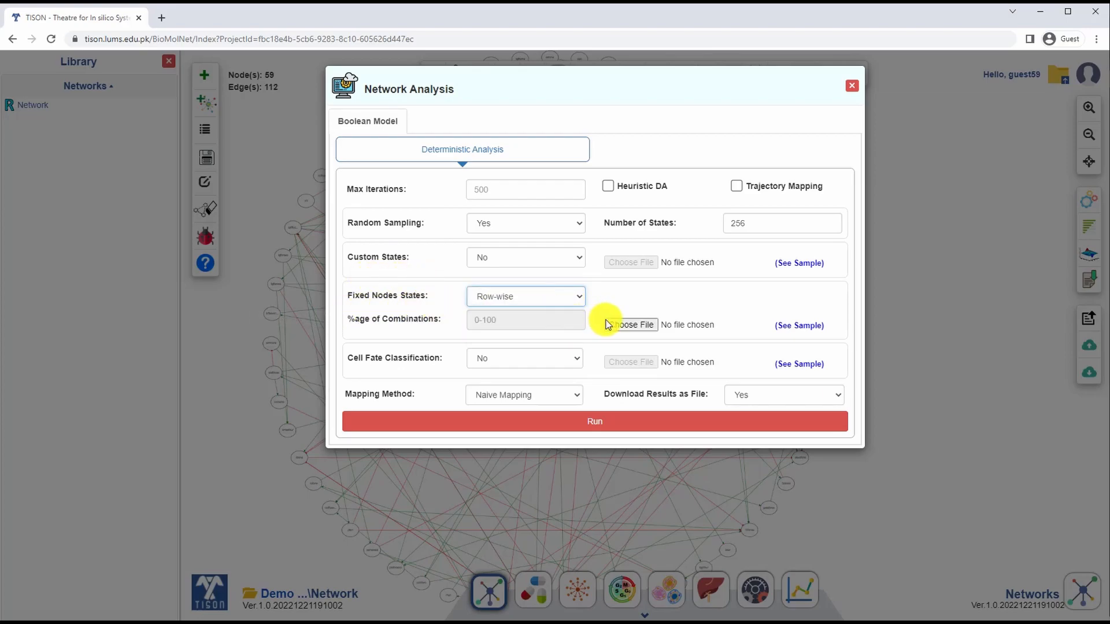
left_click(609, 325)
double_click(186, 101)
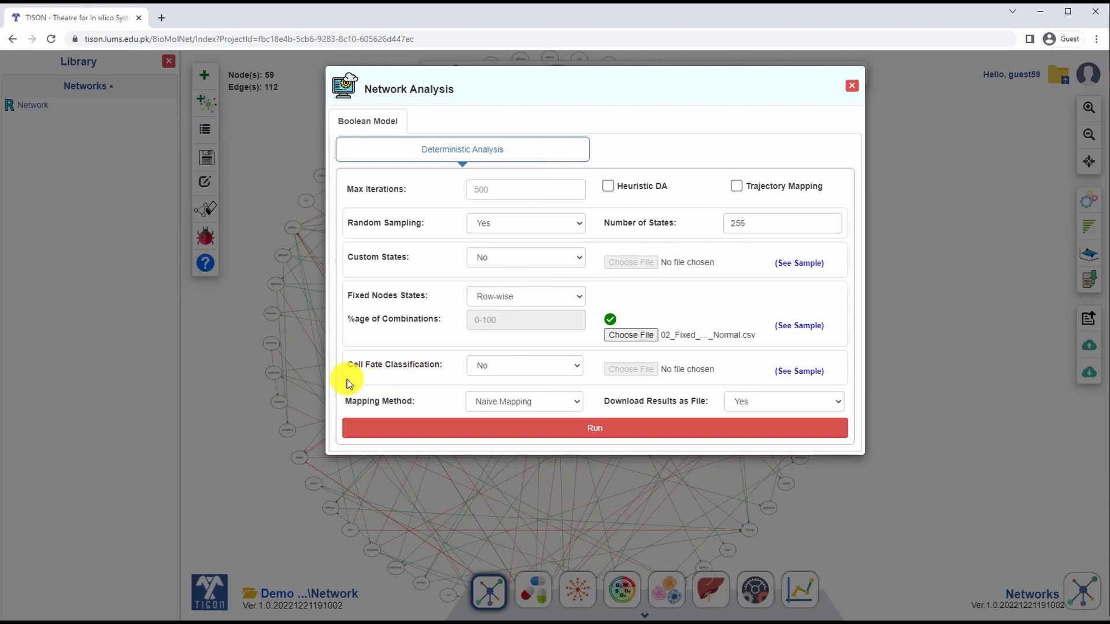
Step: Enable Cell Fate Classification with Cell_Fate_Classification_File.csv and run the deterministic analysis
left_click(578, 366)
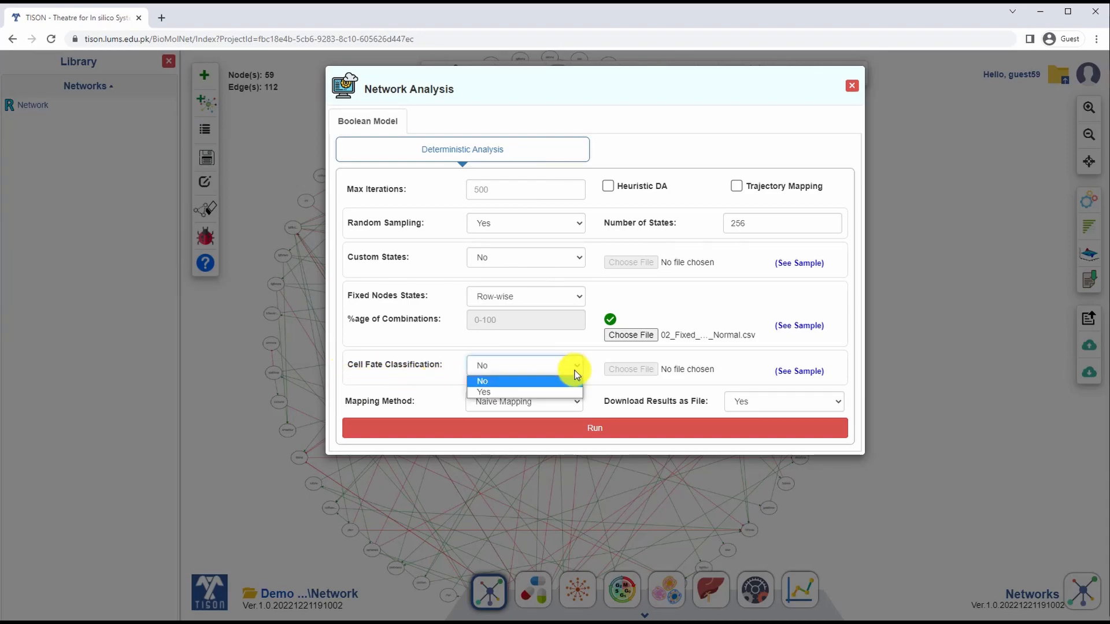
left_click(550, 392)
left_click(631, 369)
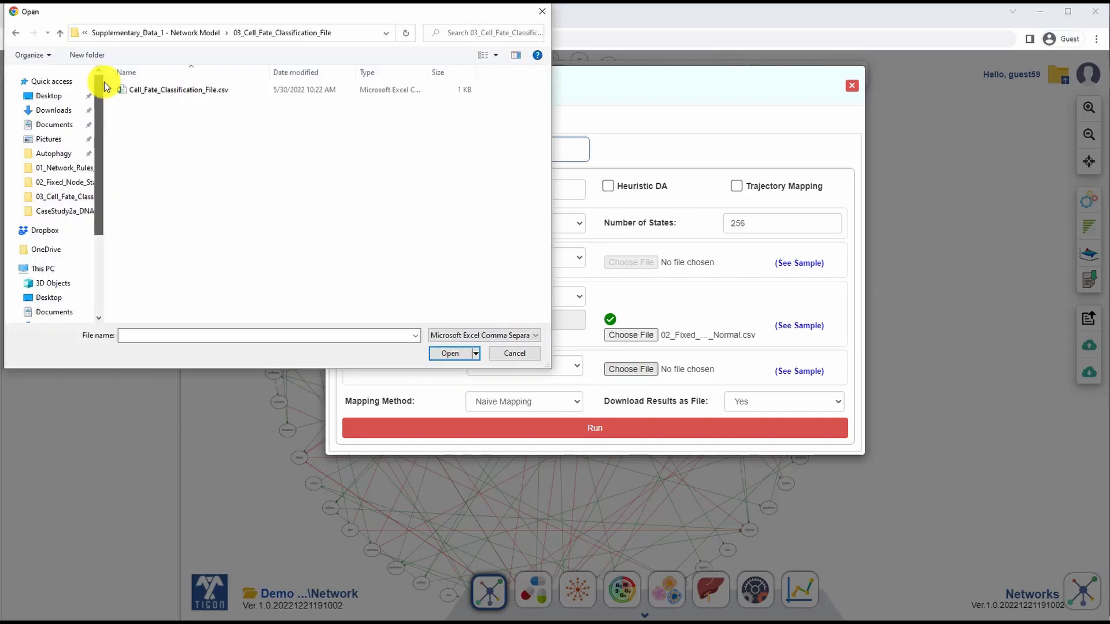
double_click(183, 89)
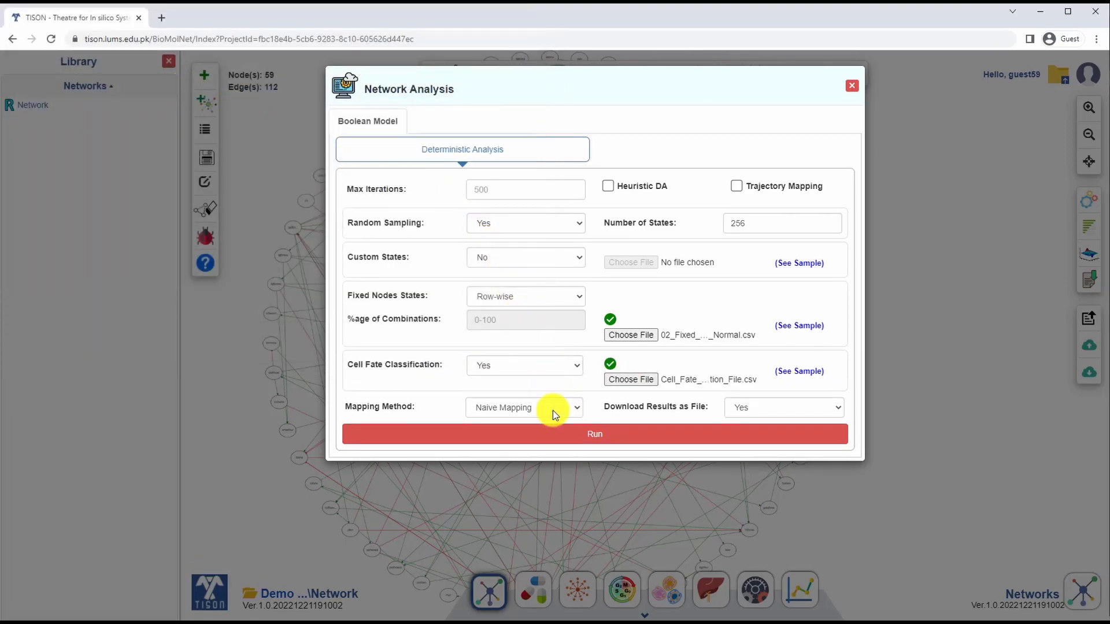
left_click(601, 440)
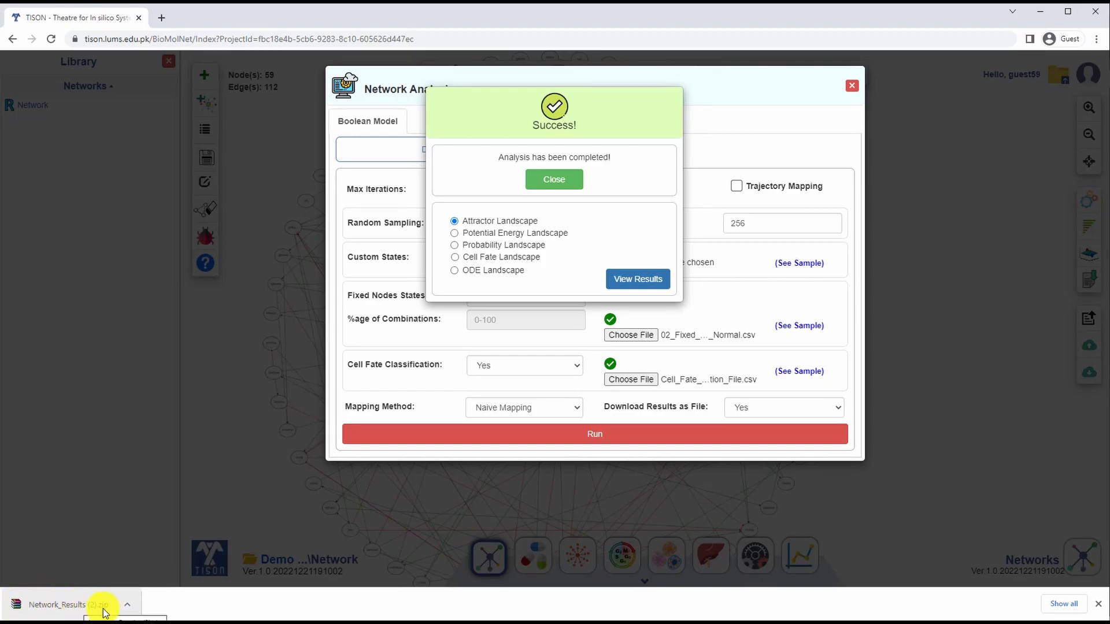
left_click(917, 272)
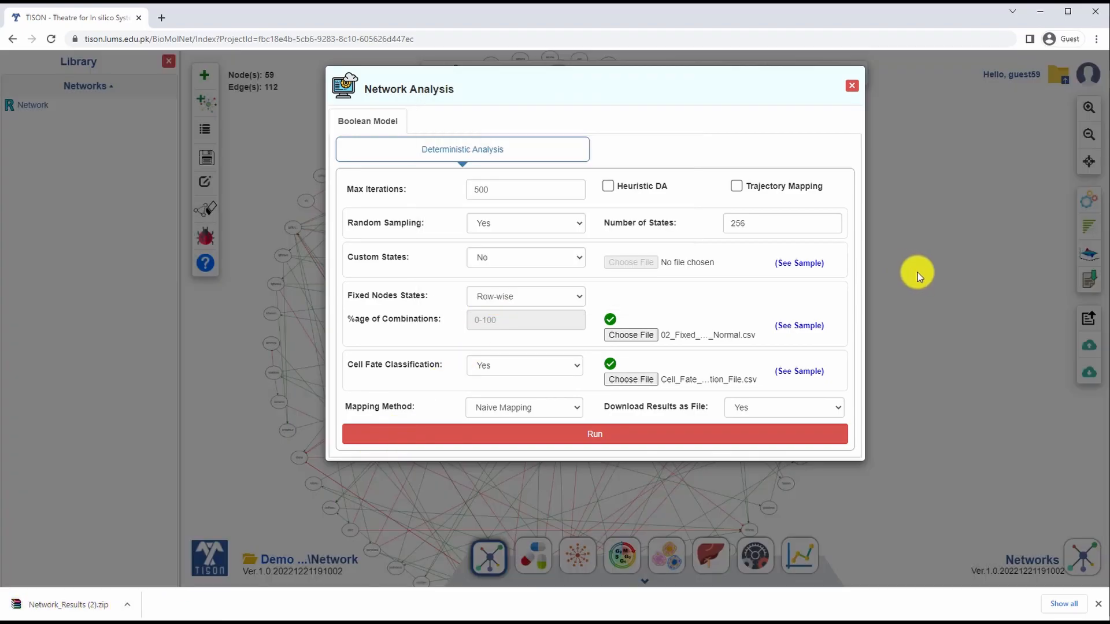
left_click(917, 272)
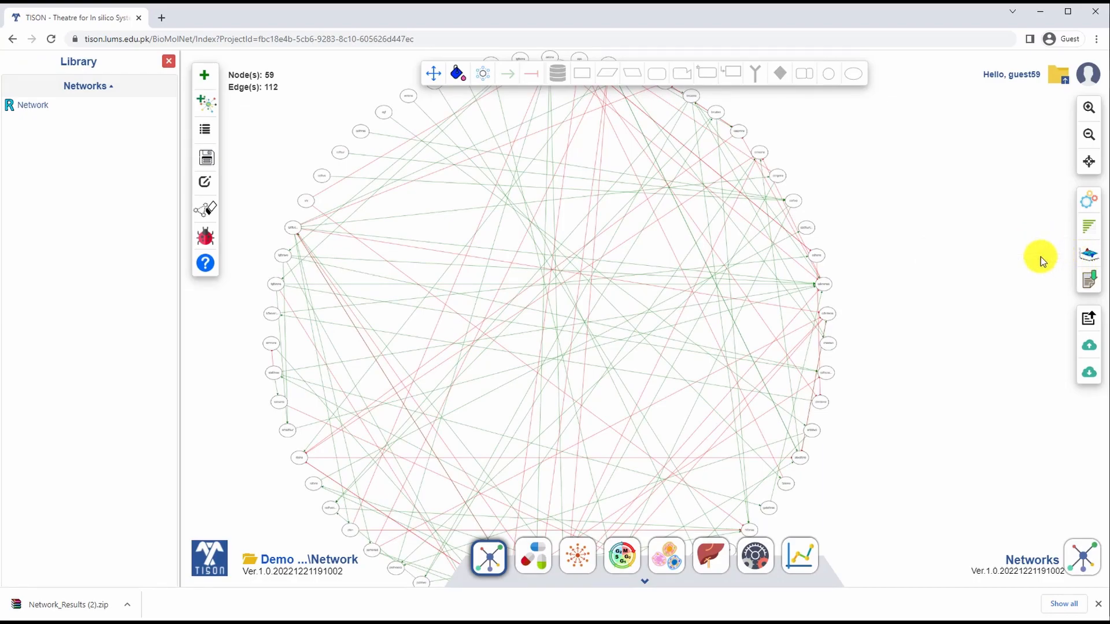
Step: Display the network's Attractor Landscape and examine its 3D plot from another angle
left_click(1090, 262)
left_click(1043, 294)
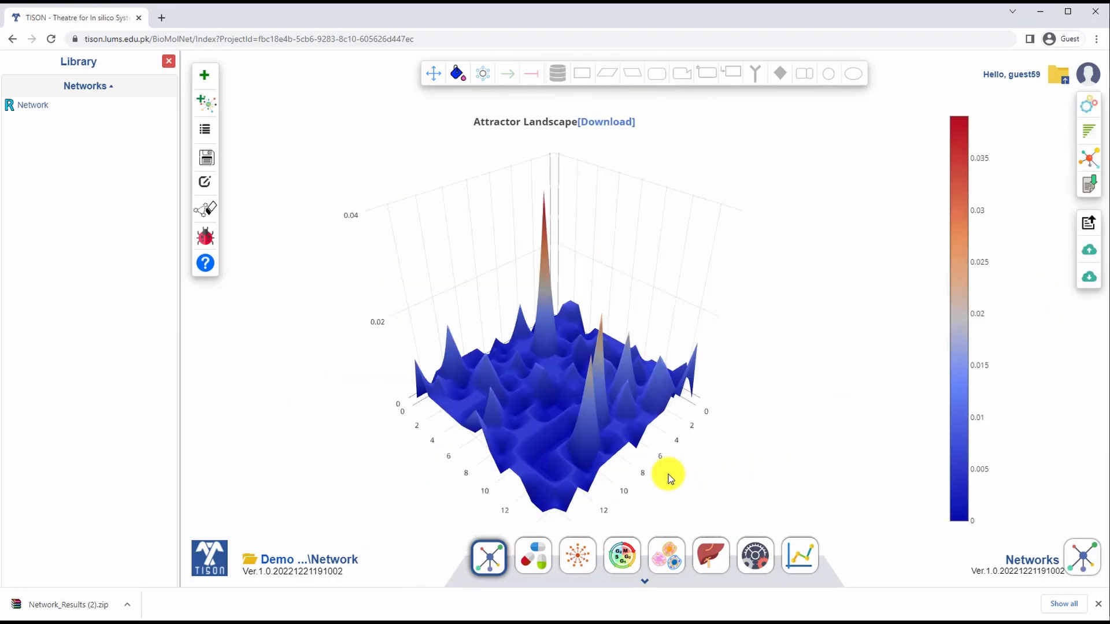
left_click_drag(721, 412, 459, 446)
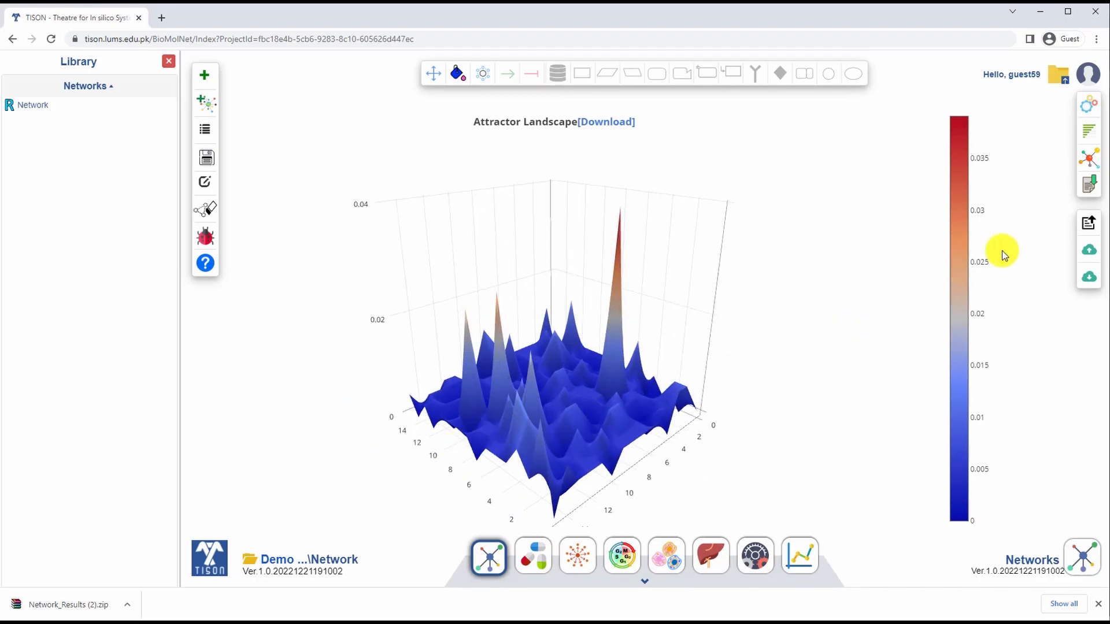
Step: View the Cell Fate Landscape and examine the proportions of the cell fates
left_click(1088, 158)
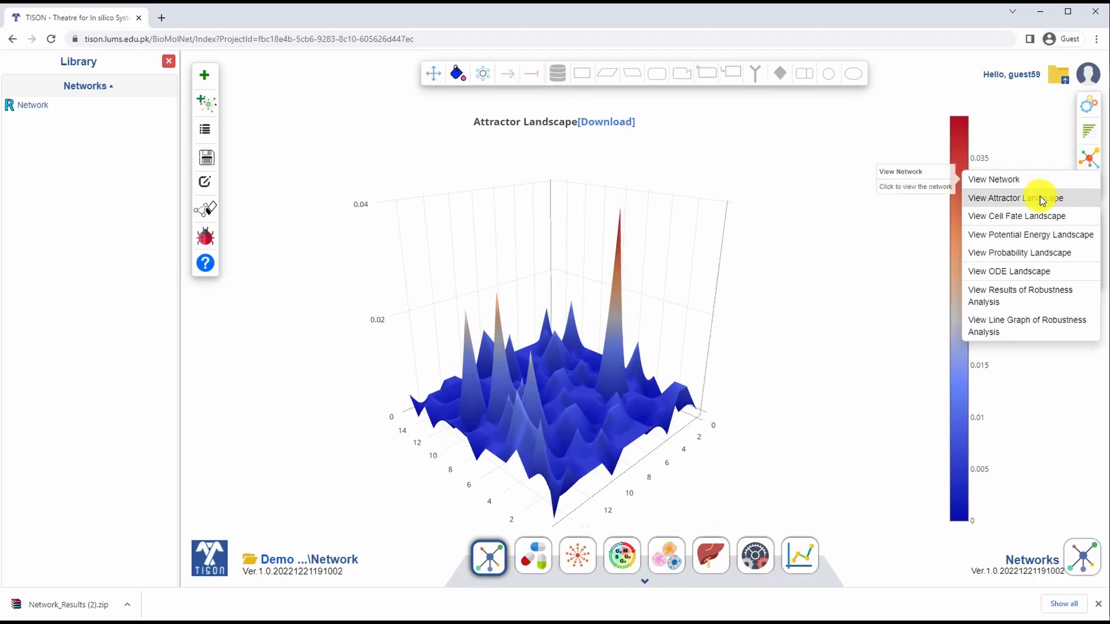
left_click(1028, 217)
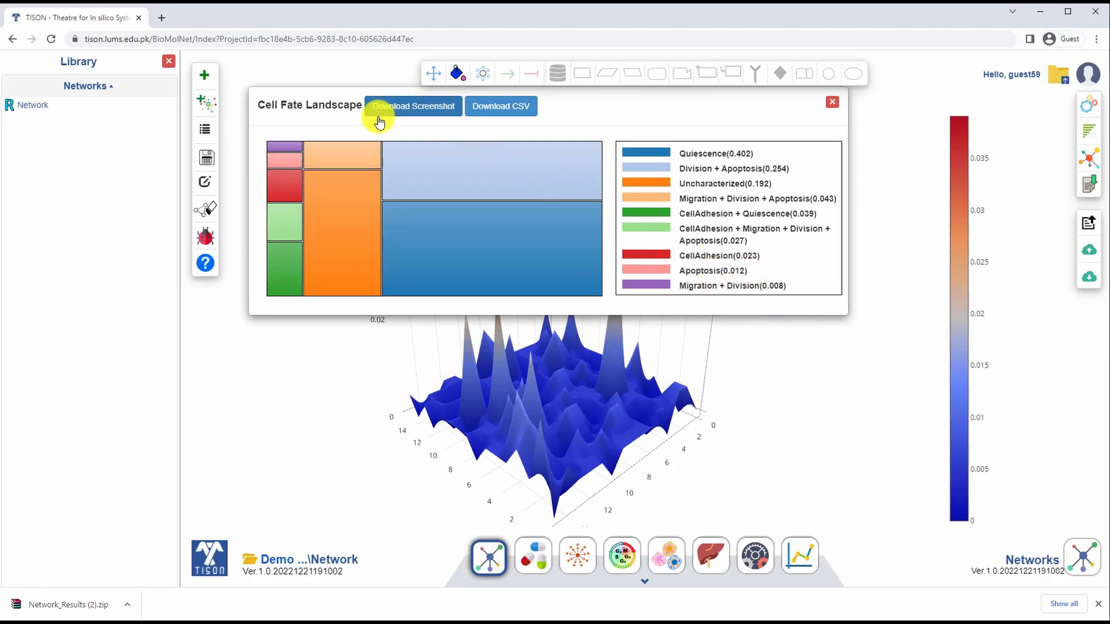
left_click(875, 349)
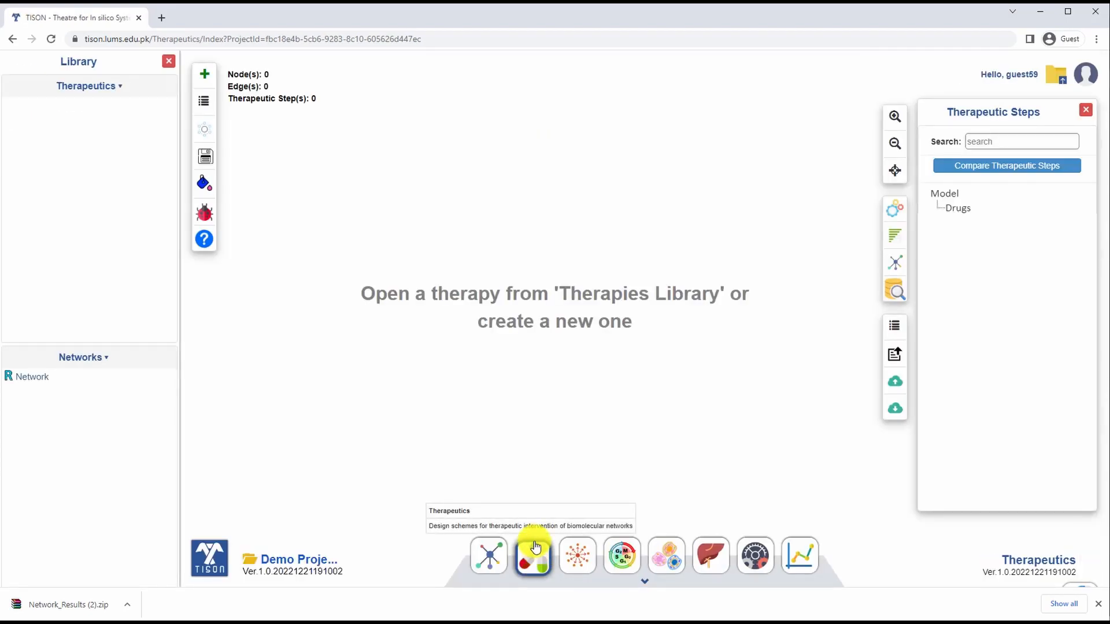
mouse_move(10, 383)
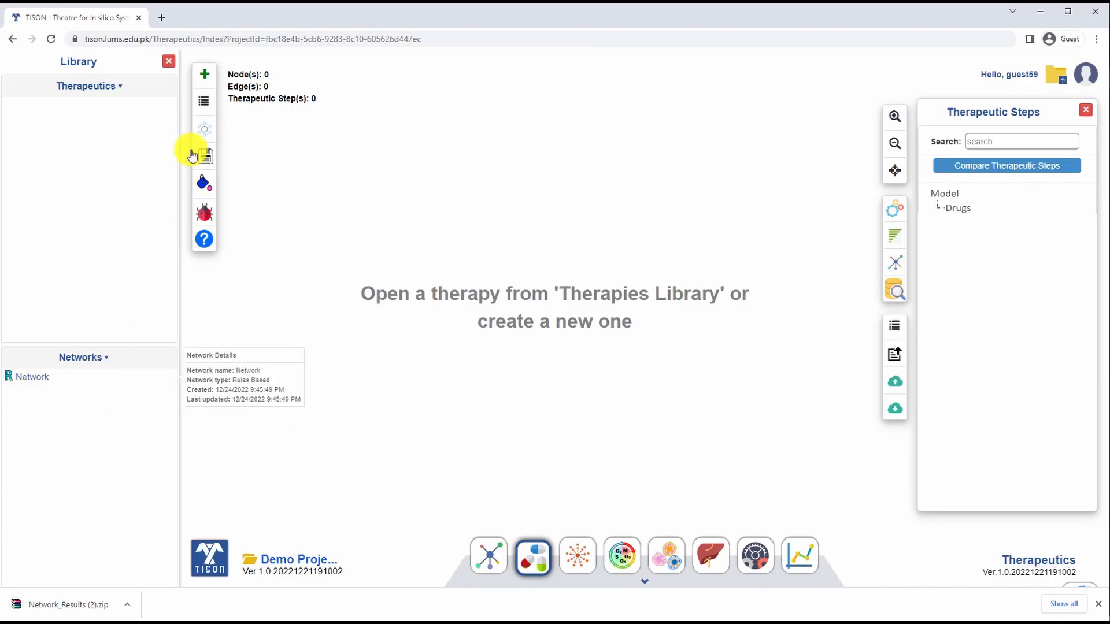
left_click(206, 75)
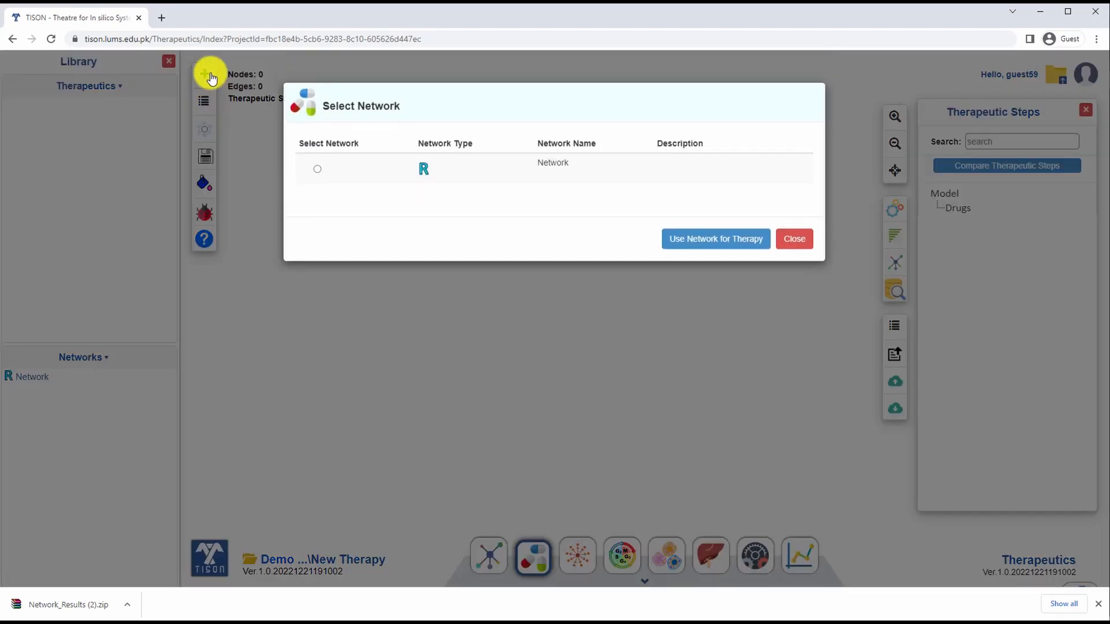
left_click(316, 193)
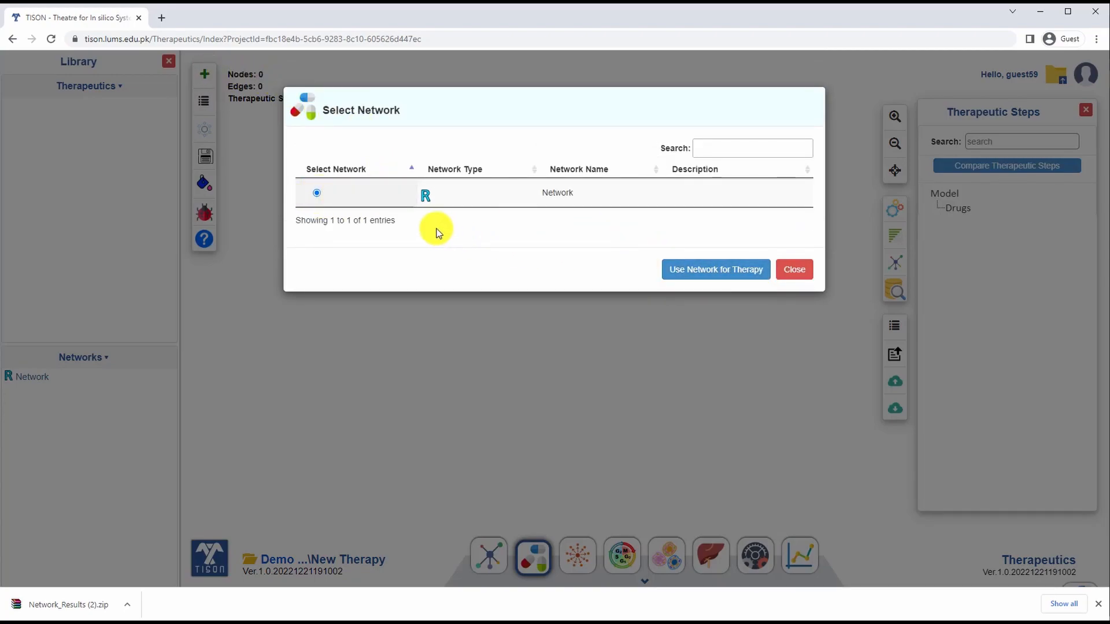
left_click(804, 271)
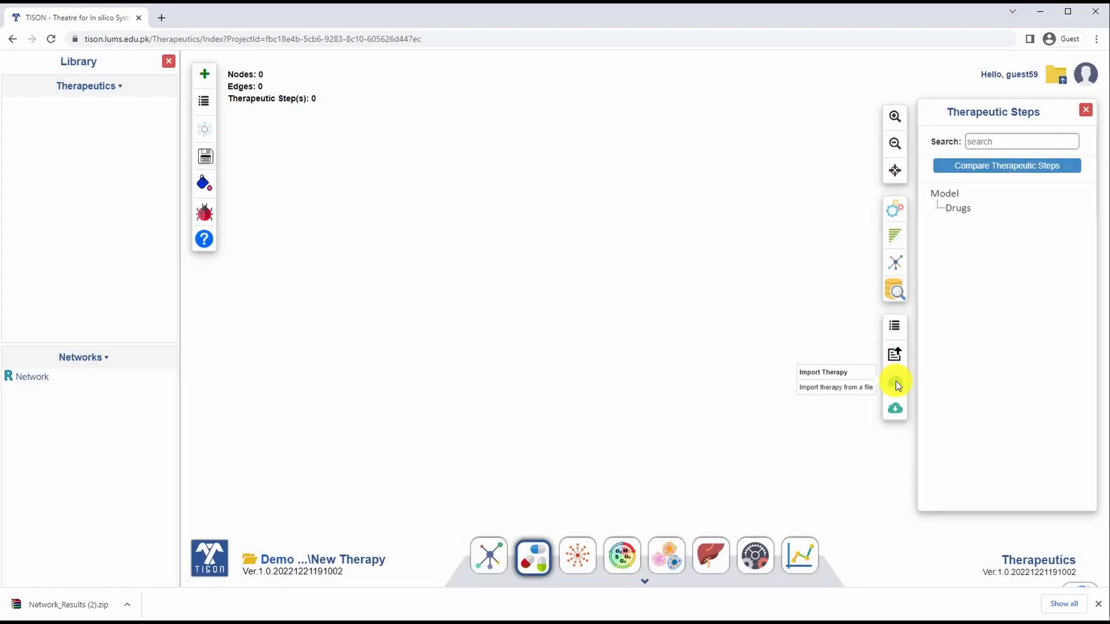
Step: Import a therapy from Network.csv and the 02_Generic...Therapy.txt drugs file
left_click(896, 385)
left_click(529, 147)
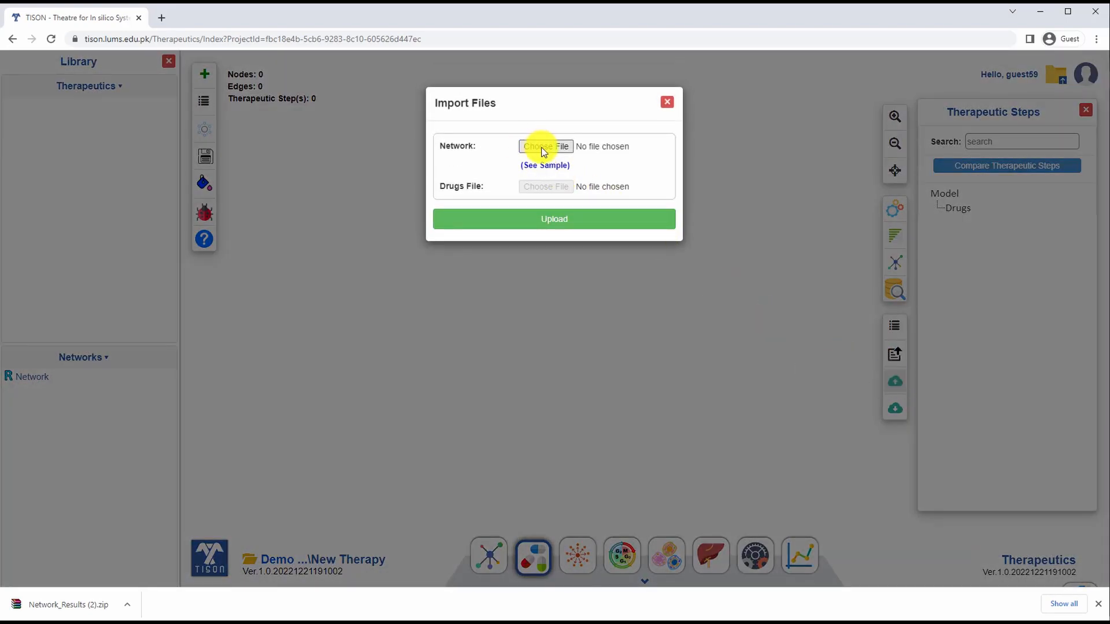
double_click(162, 92)
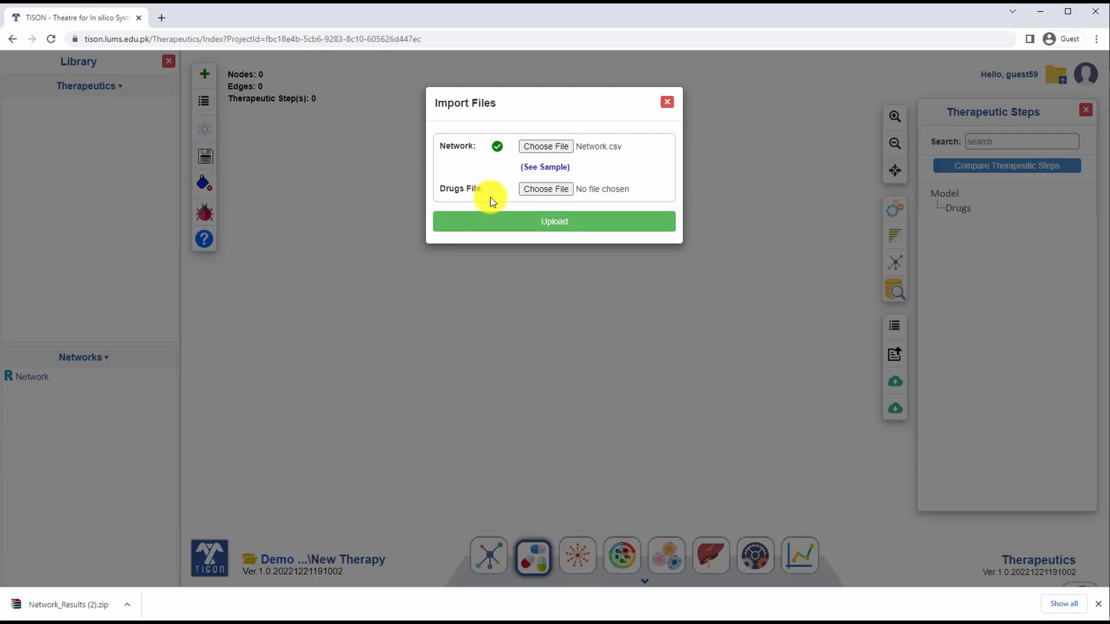
left_click(547, 191)
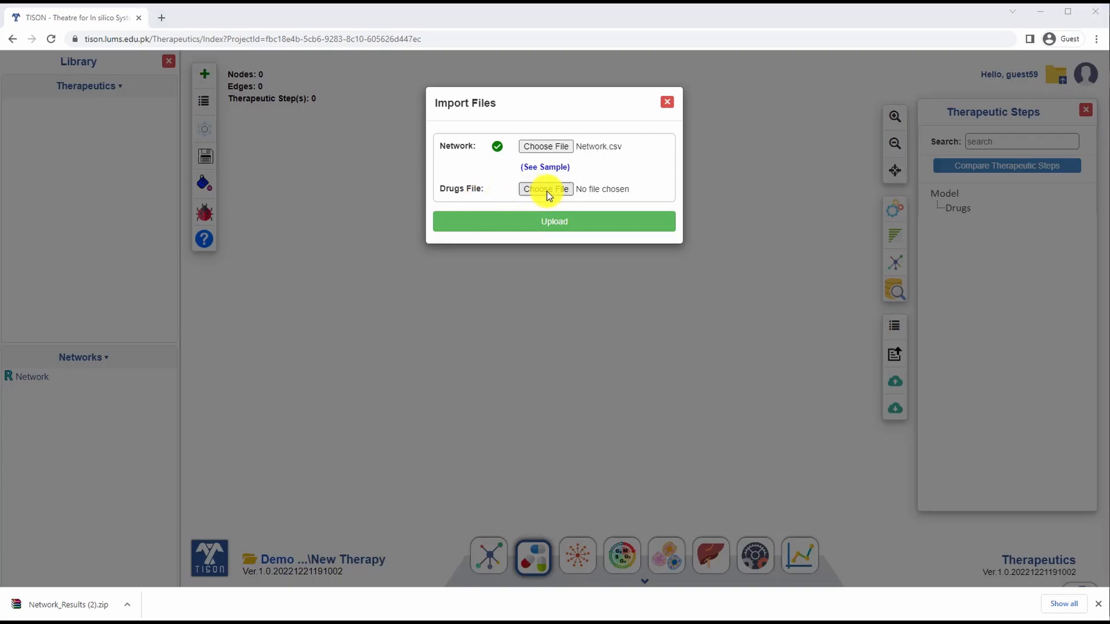
double_click(211, 105)
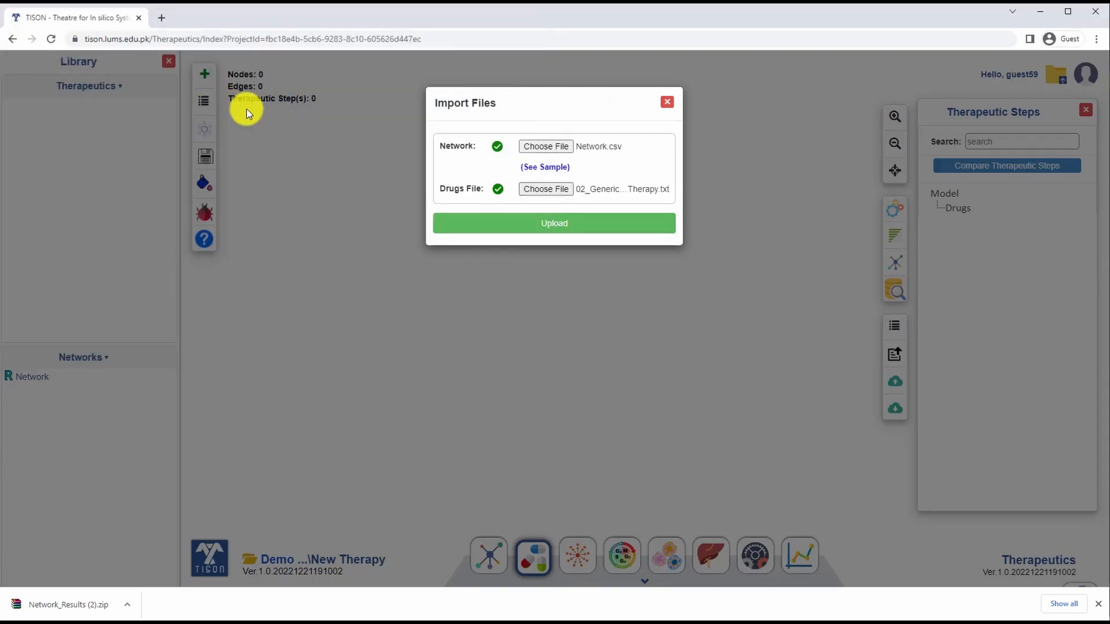
left_click(554, 230)
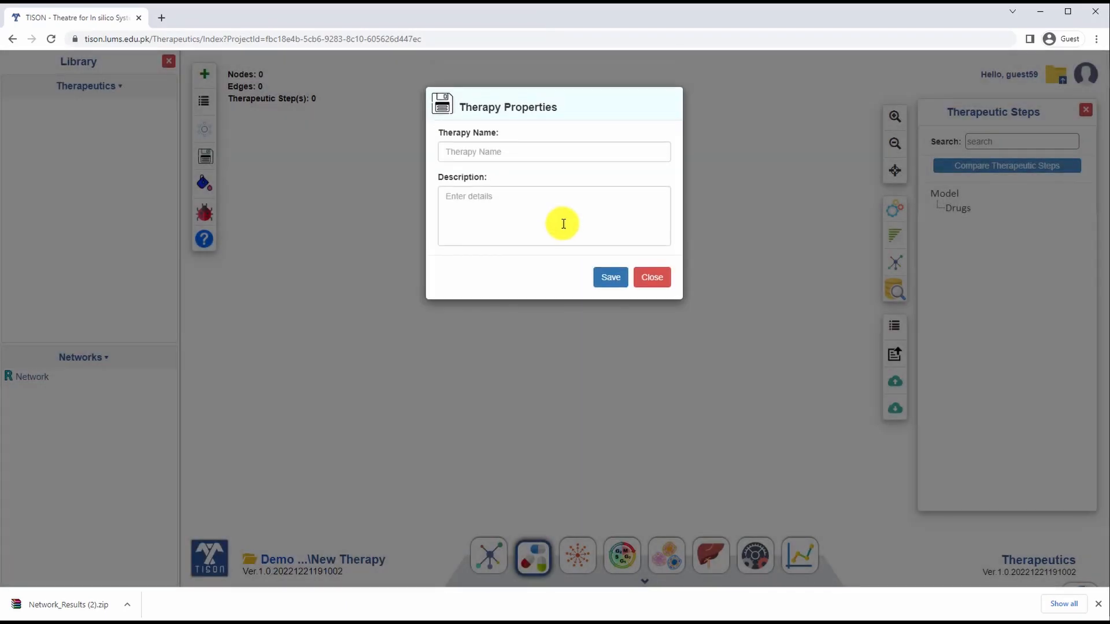
Step: Save the imported network and drugs as a therapy named Therapy
left_click(459, 151)
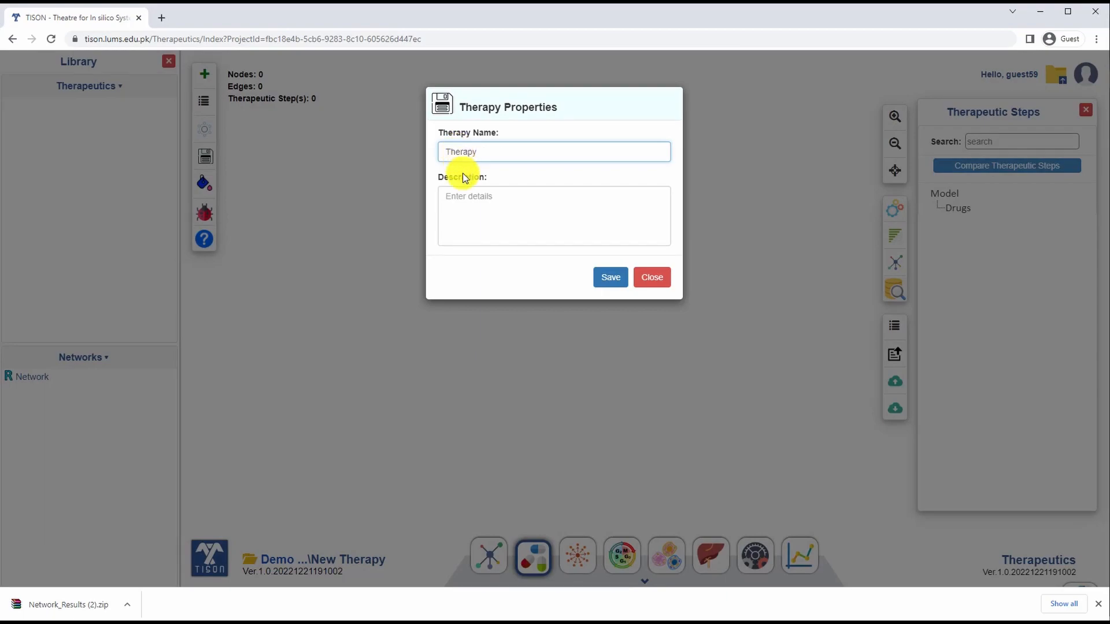
left_click(609, 278)
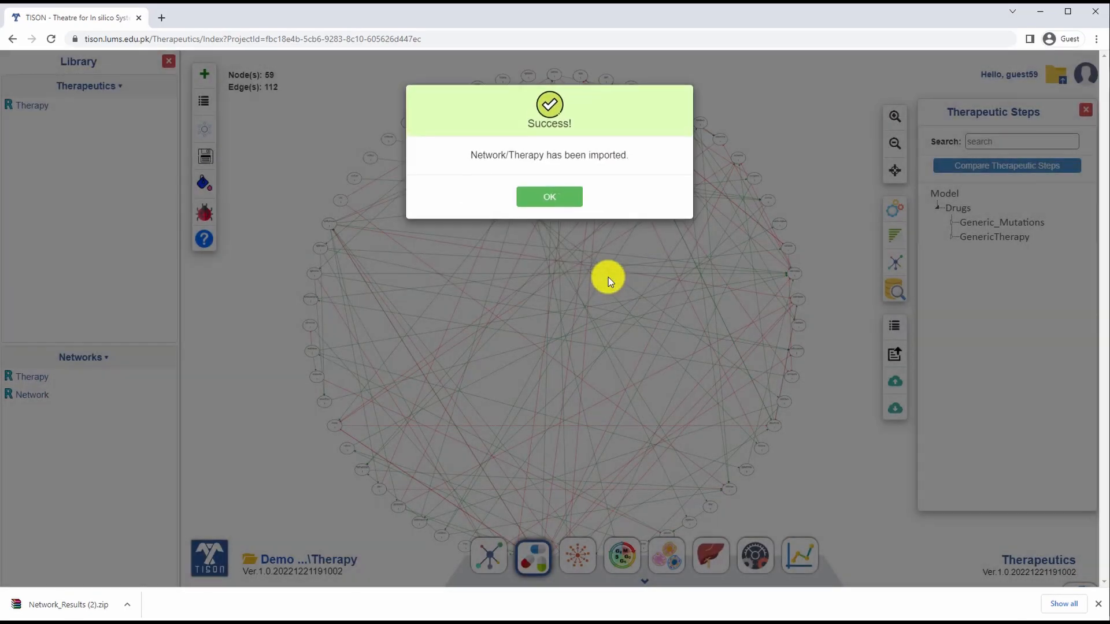
left_click(541, 203)
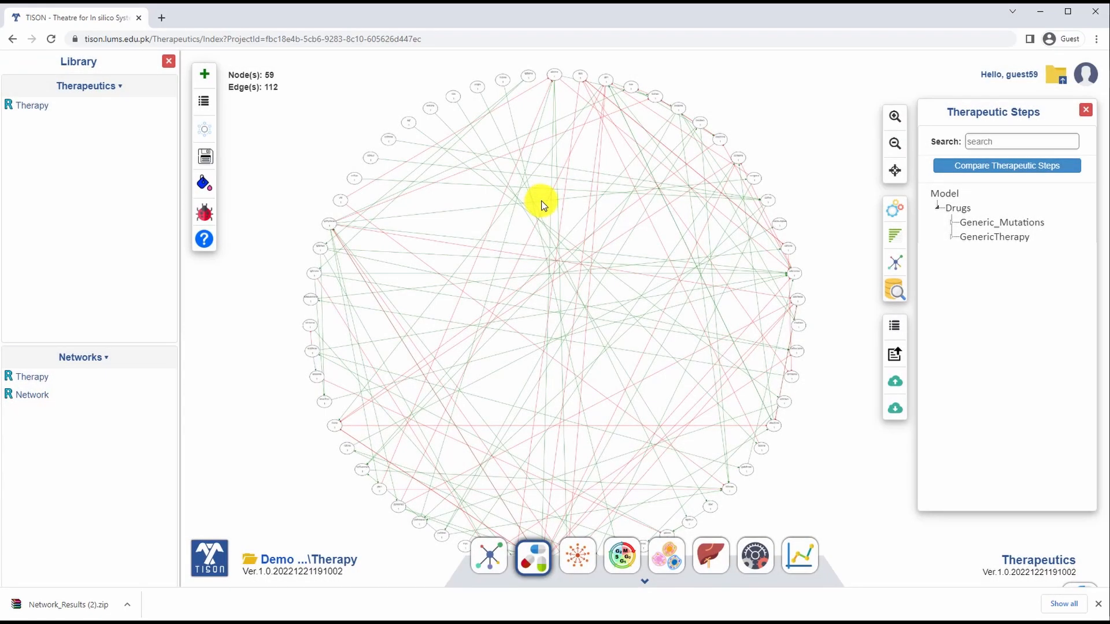
Step: In the therapy's Network Analysis settings, set Fixed Nodes States to Yes and upload the 02_Fixed_N..._Normal.csv file
left_click(899, 217)
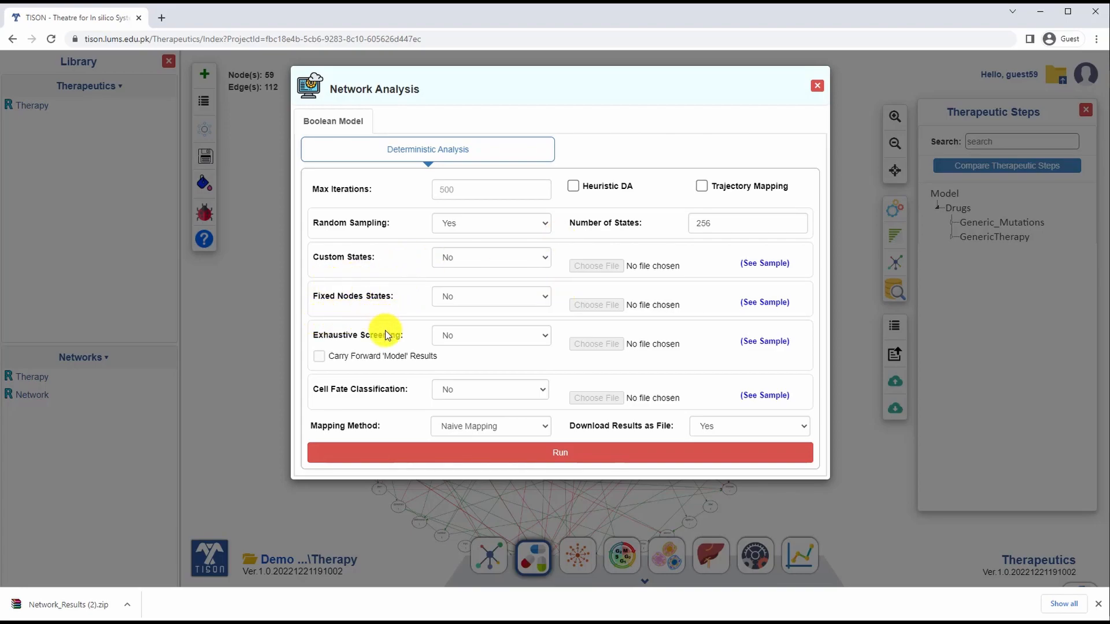
left_click(547, 296)
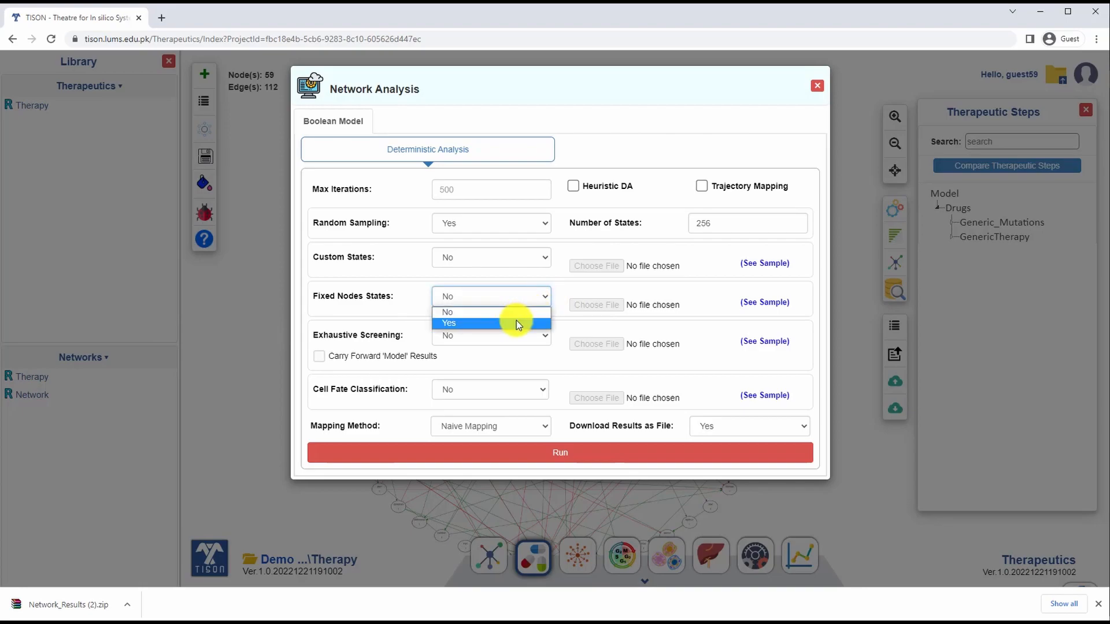
left_click(515, 320)
left_click(592, 306)
double_click(212, 107)
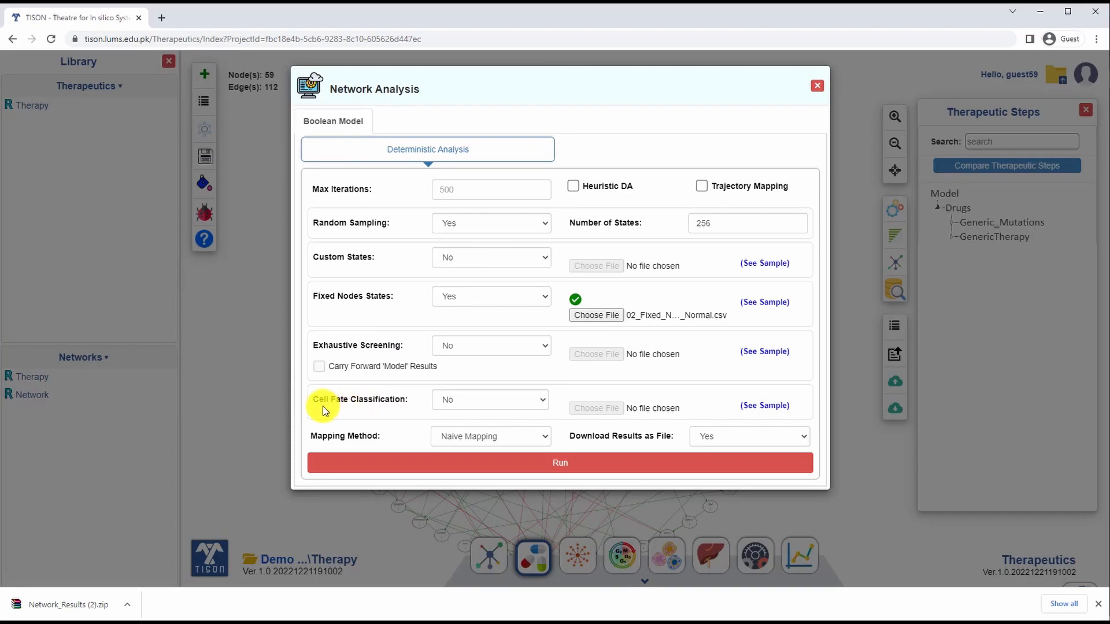
Step: Set Cell Fate Classification to Yes with the Cell_Fate_C...tion_File.csv file and run the deterministic analysis of the therapy
left_click(490, 405)
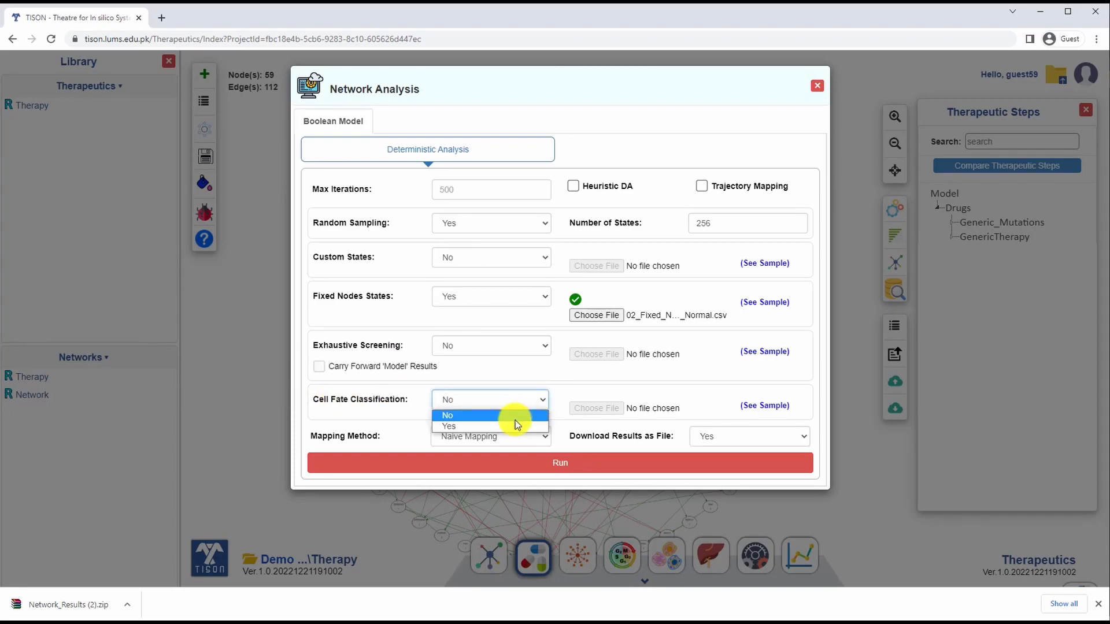
left_click(518, 424)
left_click(600, 409)
double_click(205, 97)
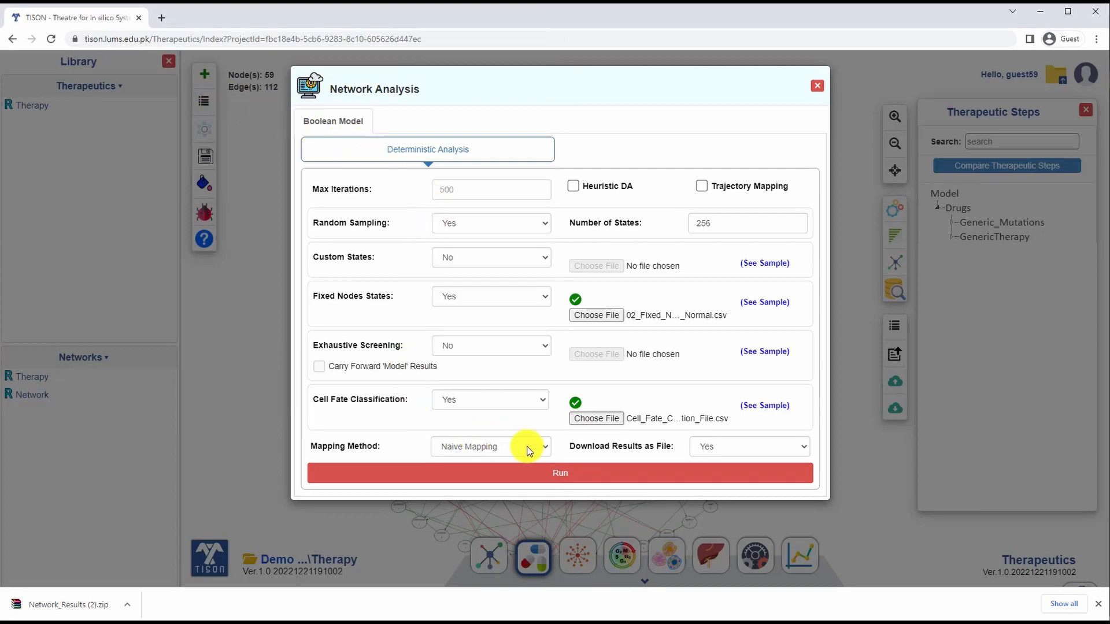
left_click(563, 478)
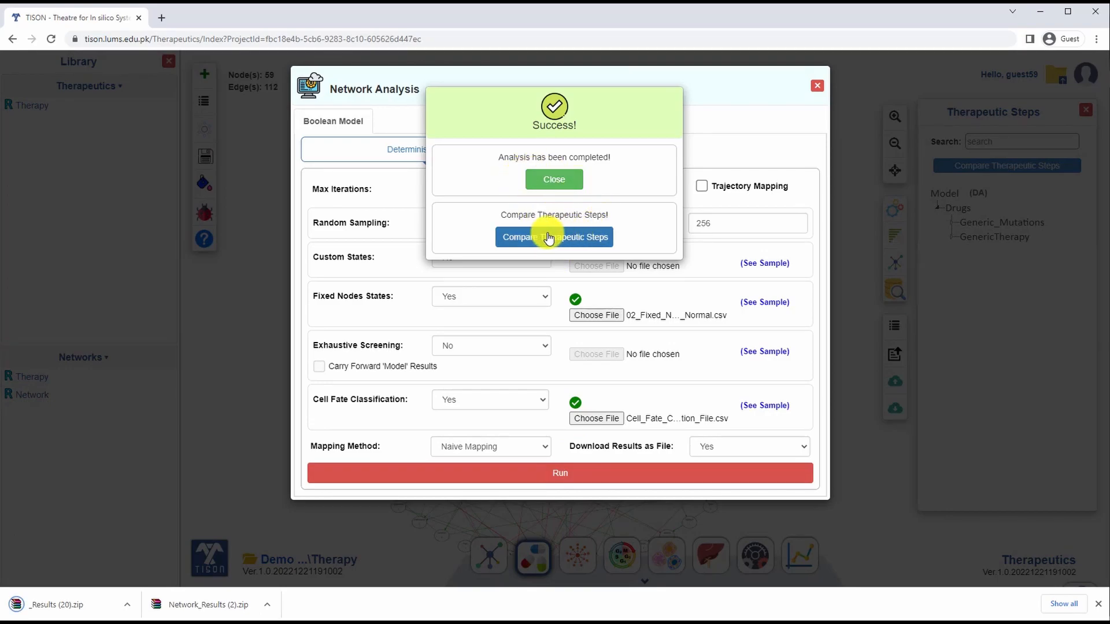
Step: Compare the cell fates of Model, Generic_Mutations and GenericTherapy in a bar chart
left_click(572, 242)
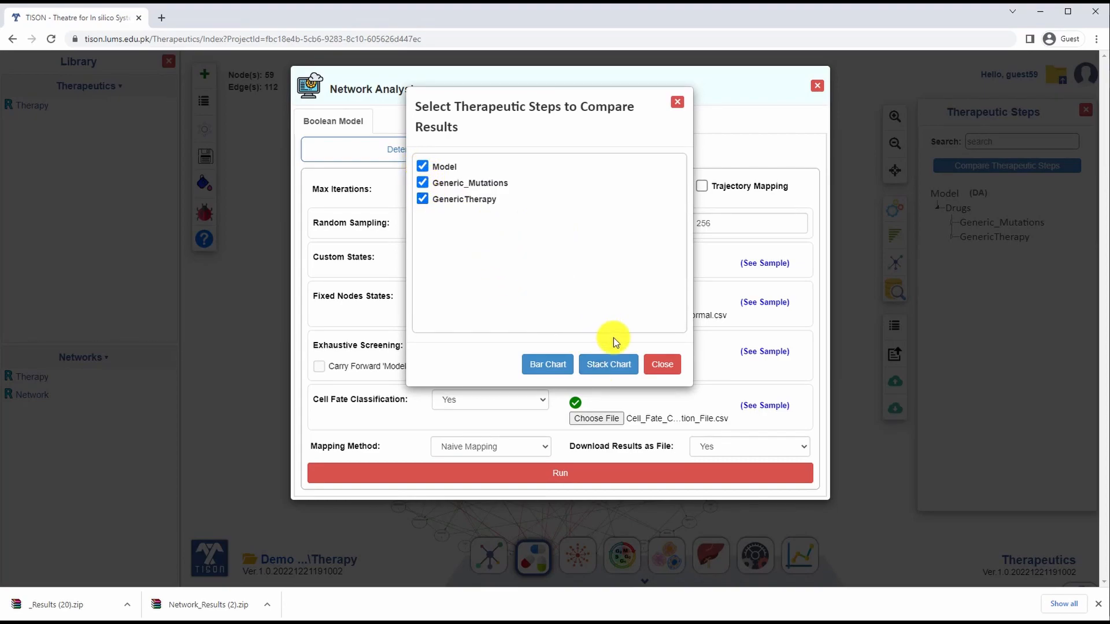
left_click(544, 367)
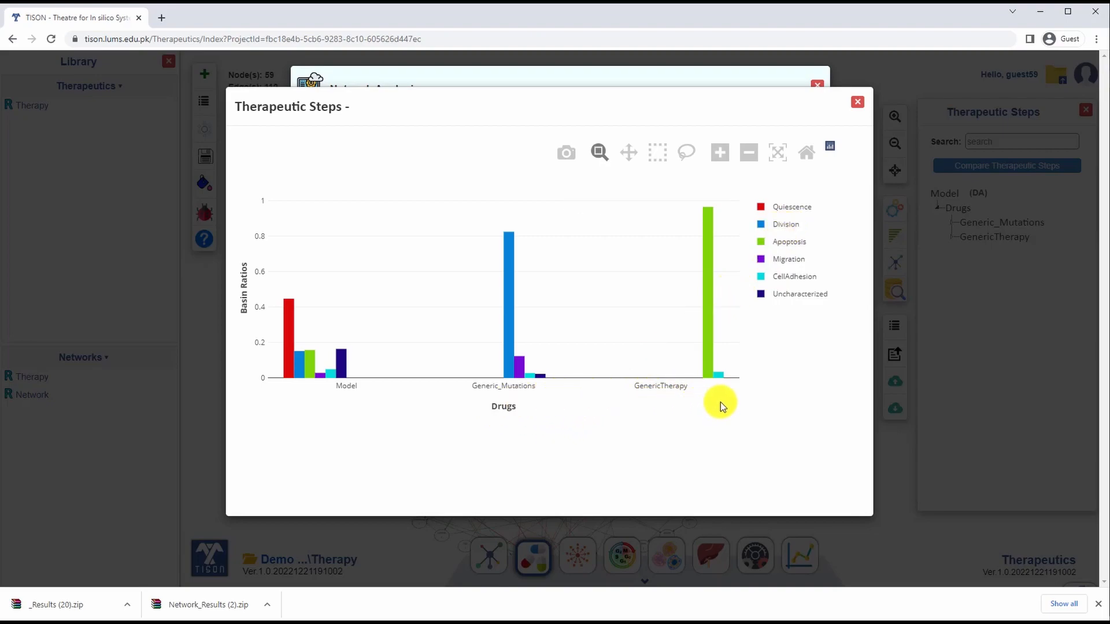
left_click(901, 446)
left_click(897, 133)
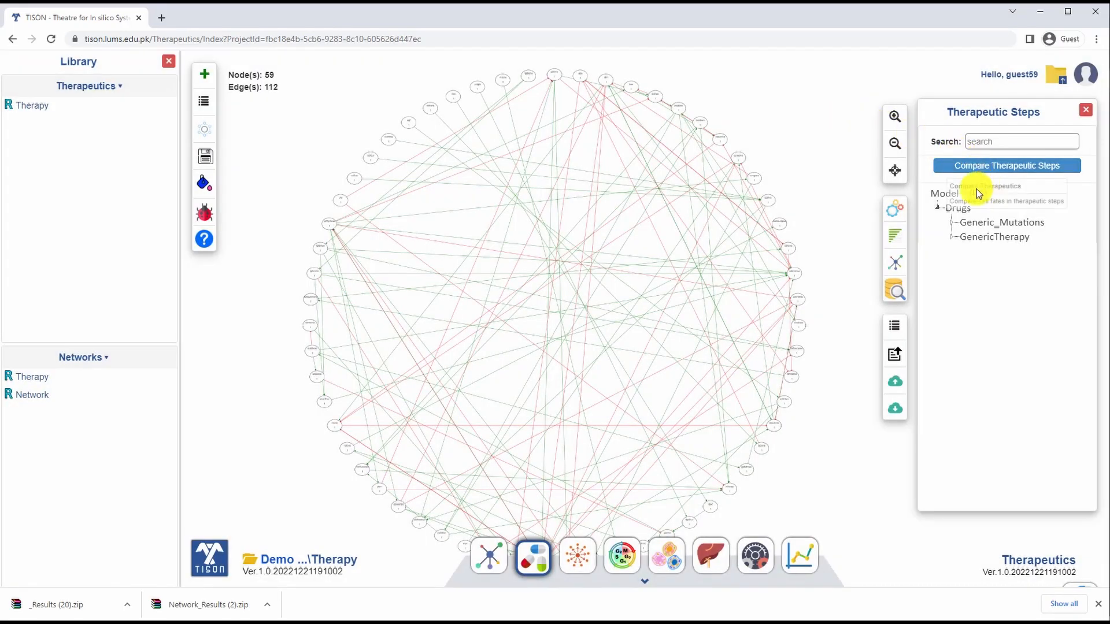
Step: Compare Model, Generic_Mutations and GenericTherapy in a stack chart, and expand both drug entries to review their knock-up and knock-down targets
left_click(951, 173)
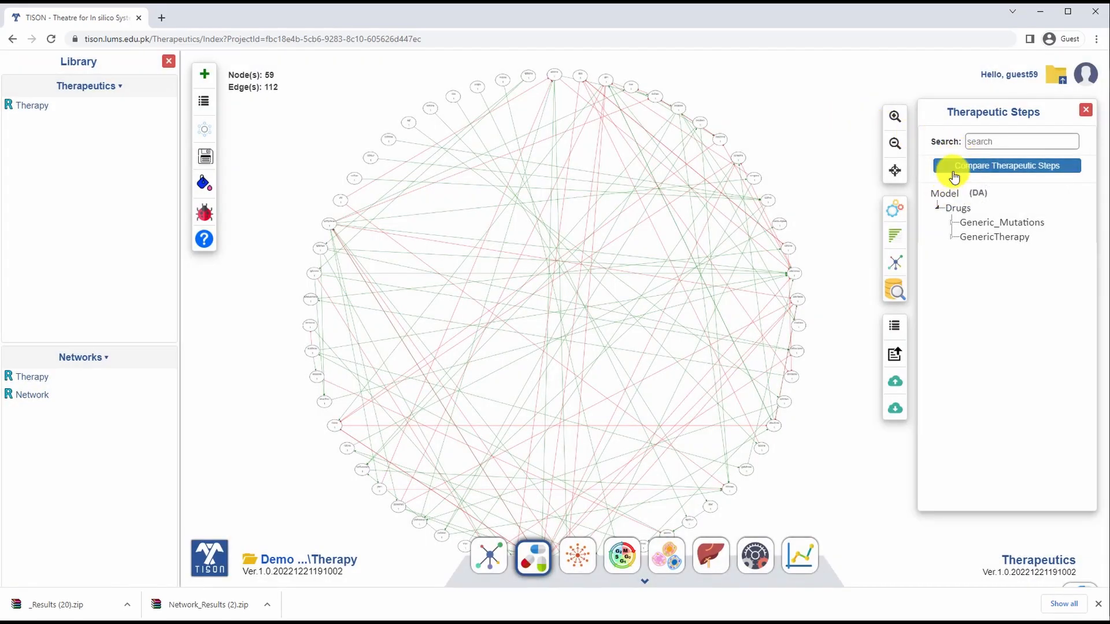
left_click(1014, 169)
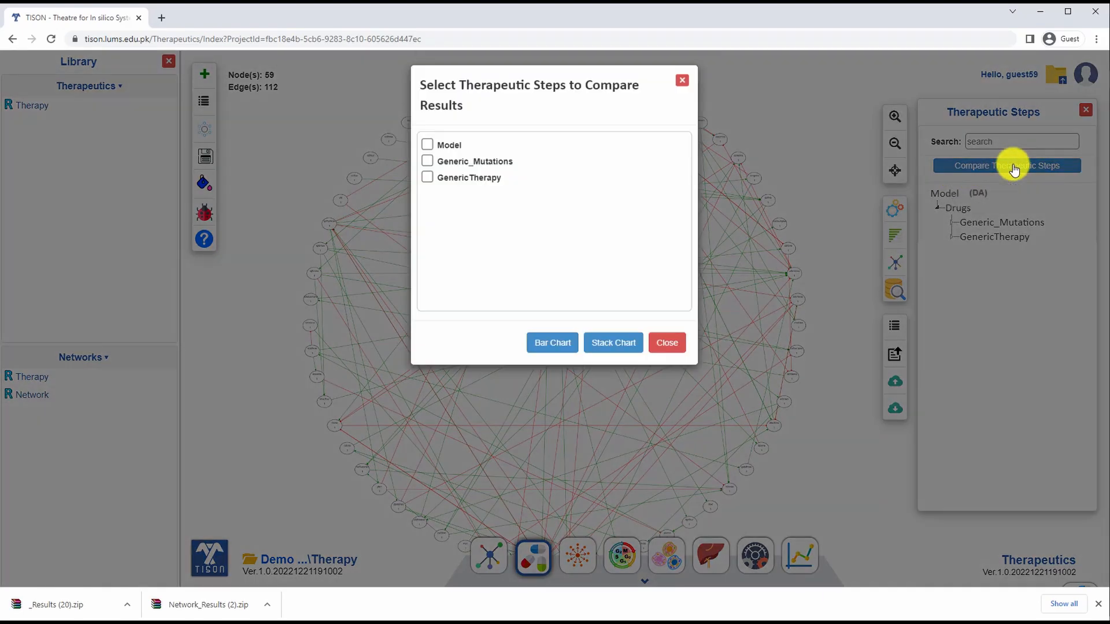
left_click(427, 167)
left_click(427, 182)
left_click(427, 199)
left_click(626, 367)
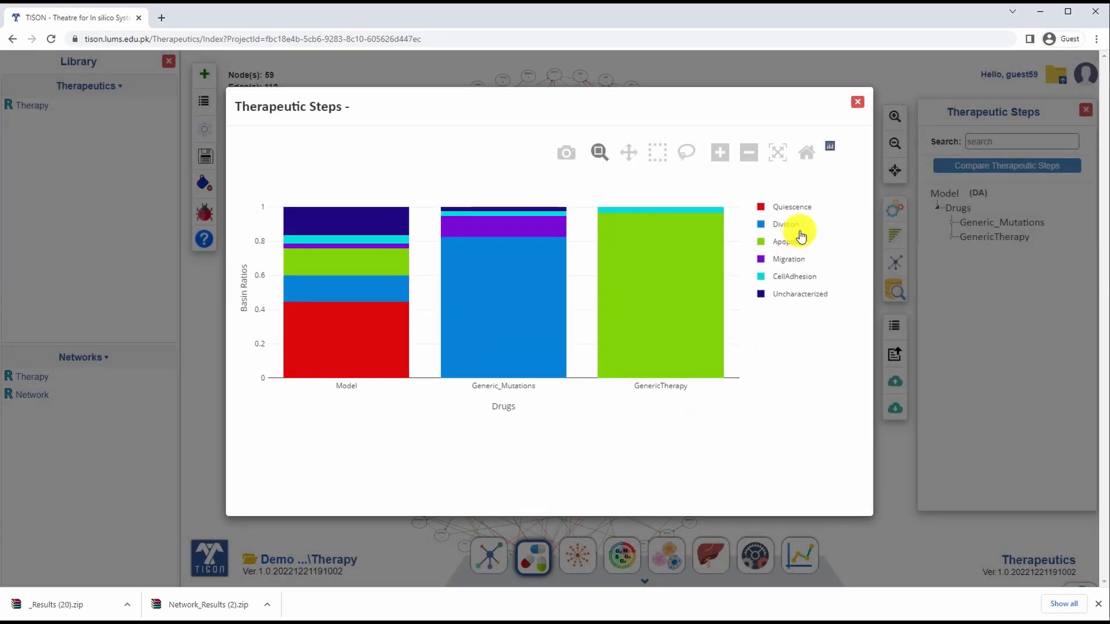
left_click(856, 105)
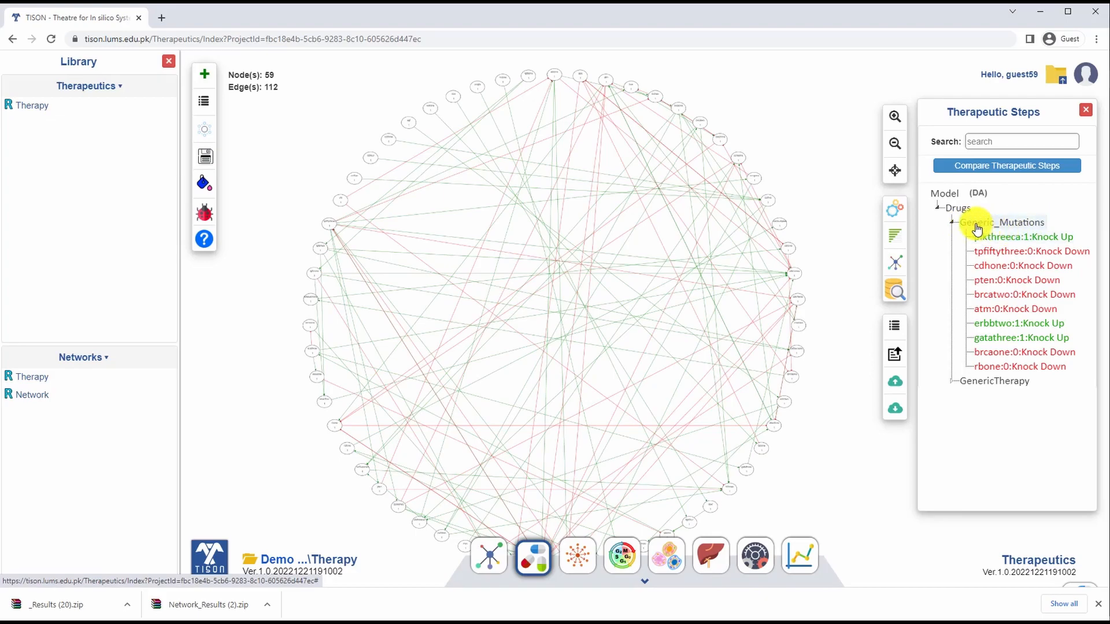
left_click(951, 385)
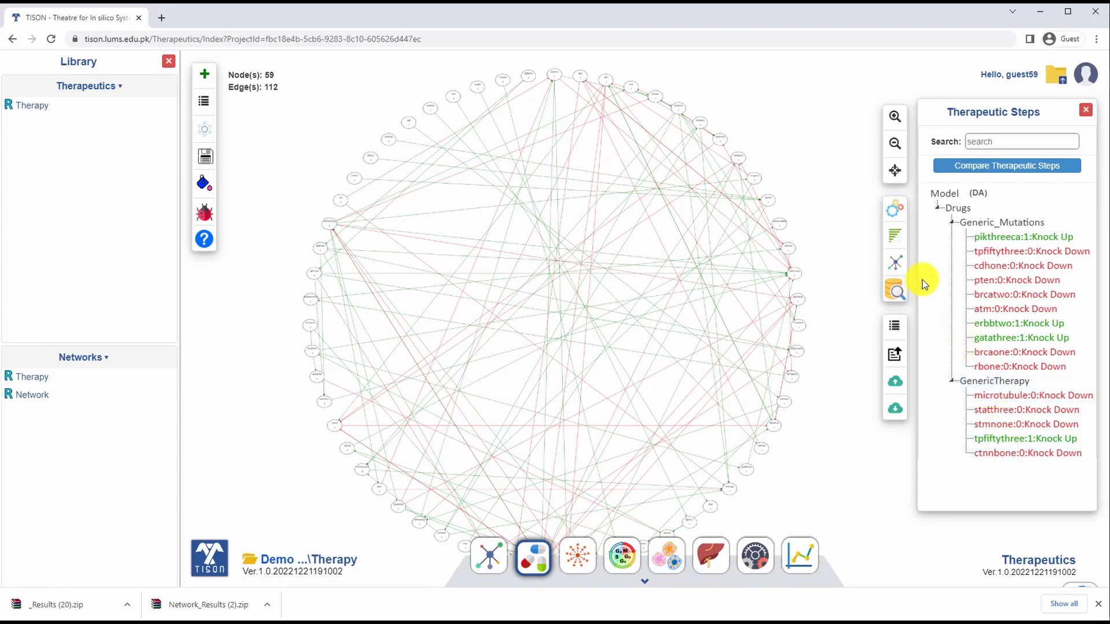
Step: In the Environments editor, create a new environment named Environment
left_click(582, 567)
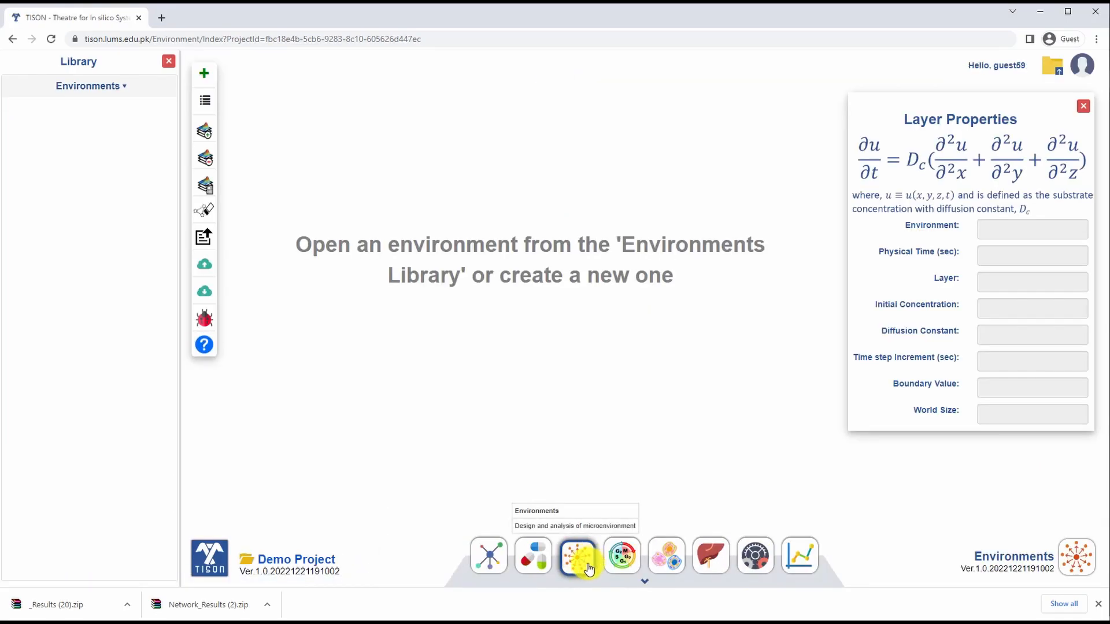
left_click(206, 75)
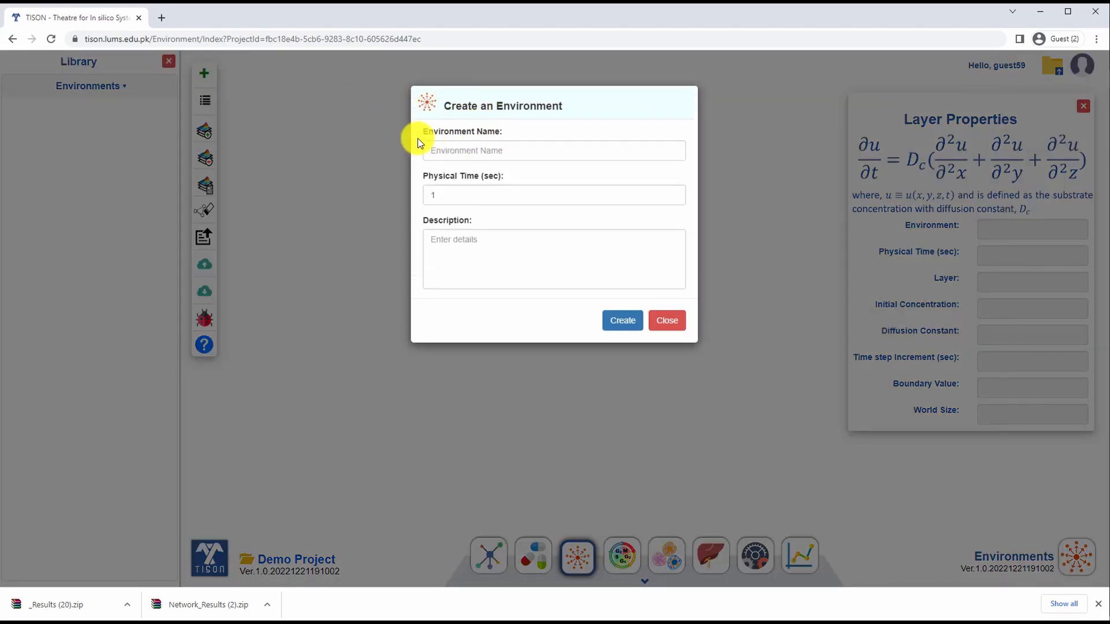
left_click(479, 147)
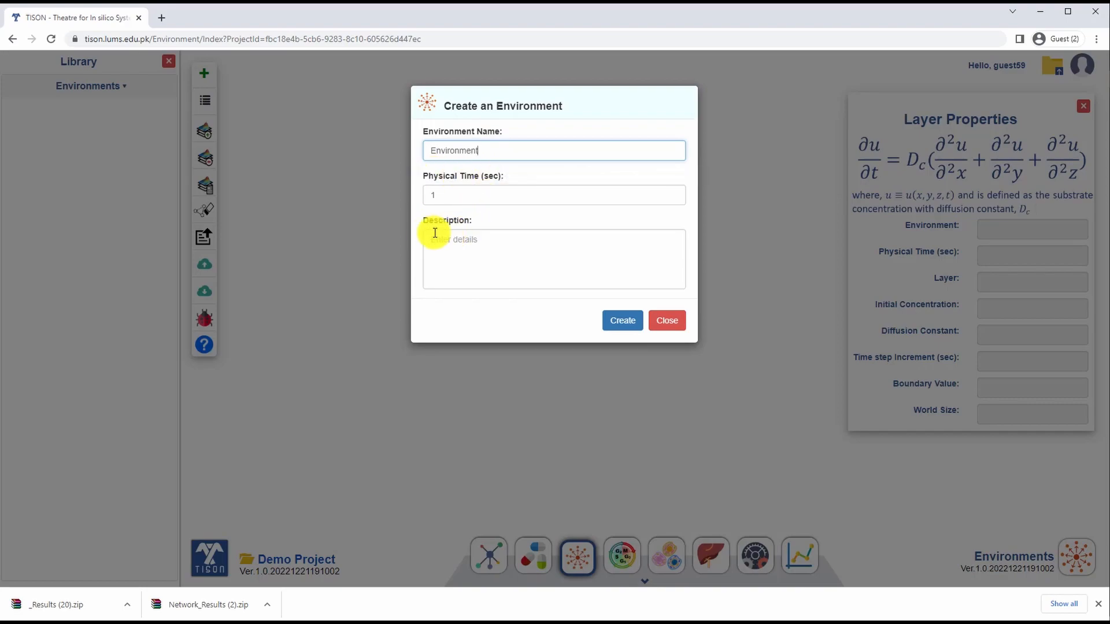
left_click(620, 330)
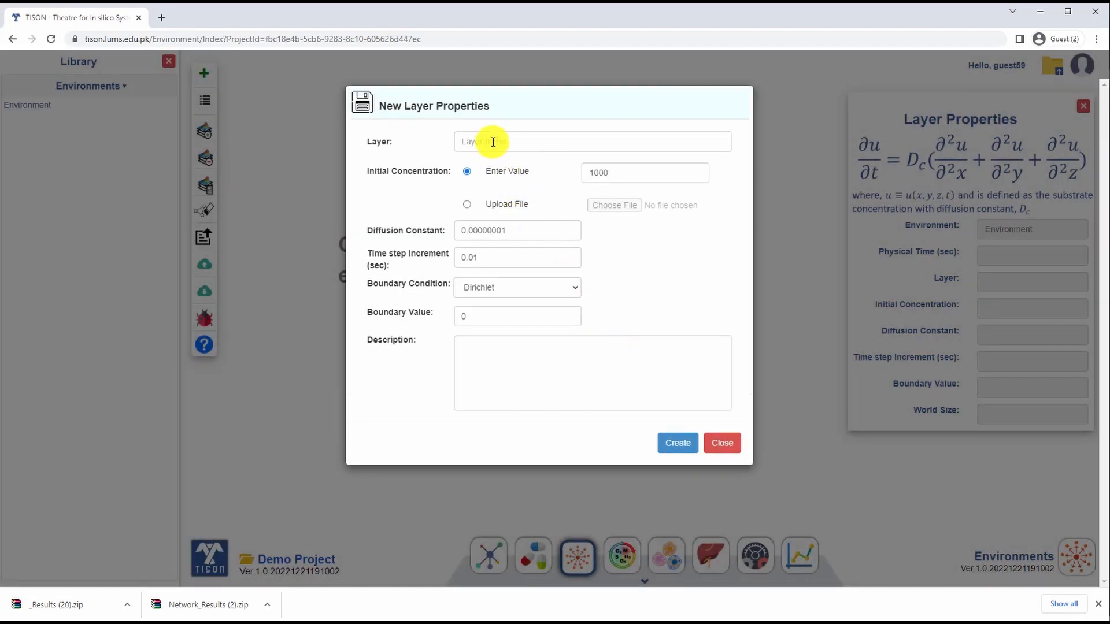
Step: Name the new environment layer Layer, with an initial concentration of 6.8e-9 and a diffusion constant of 1.8e-5
left_click(493, 142)
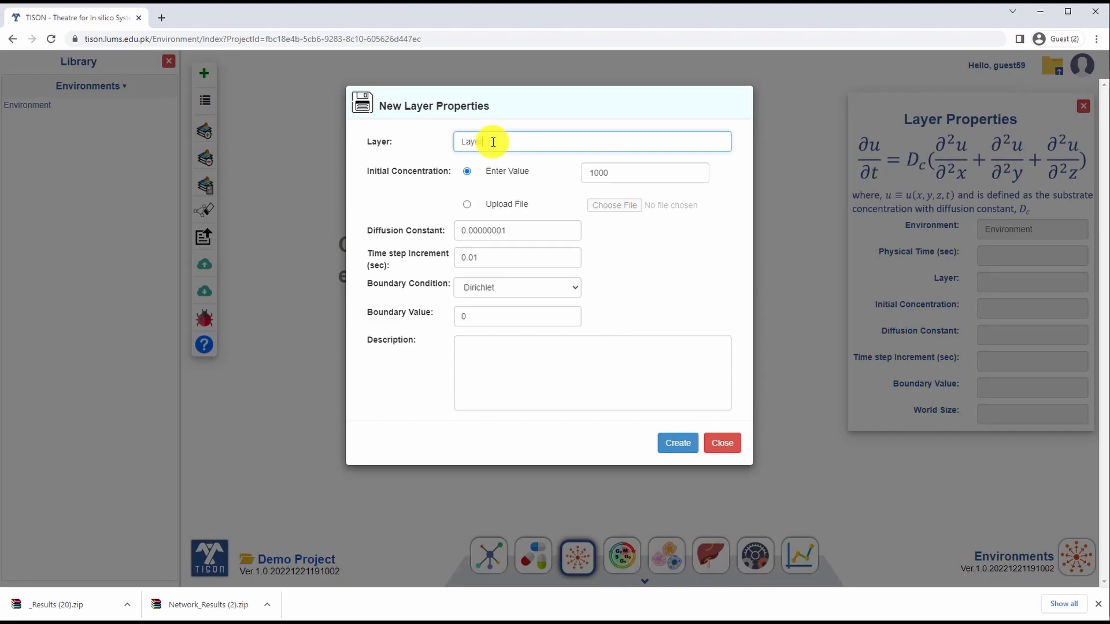
type("Layer")
double_click(590, 173)
type("1e-9")
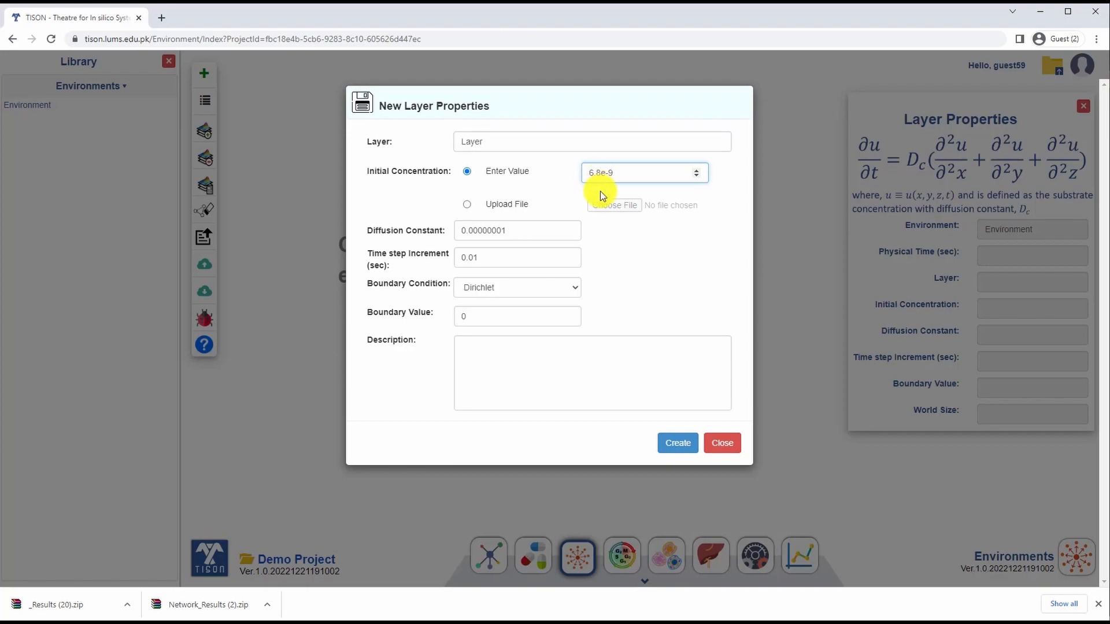
left_click_drag(510, 232, 457, 230)
type("1.8e-5")
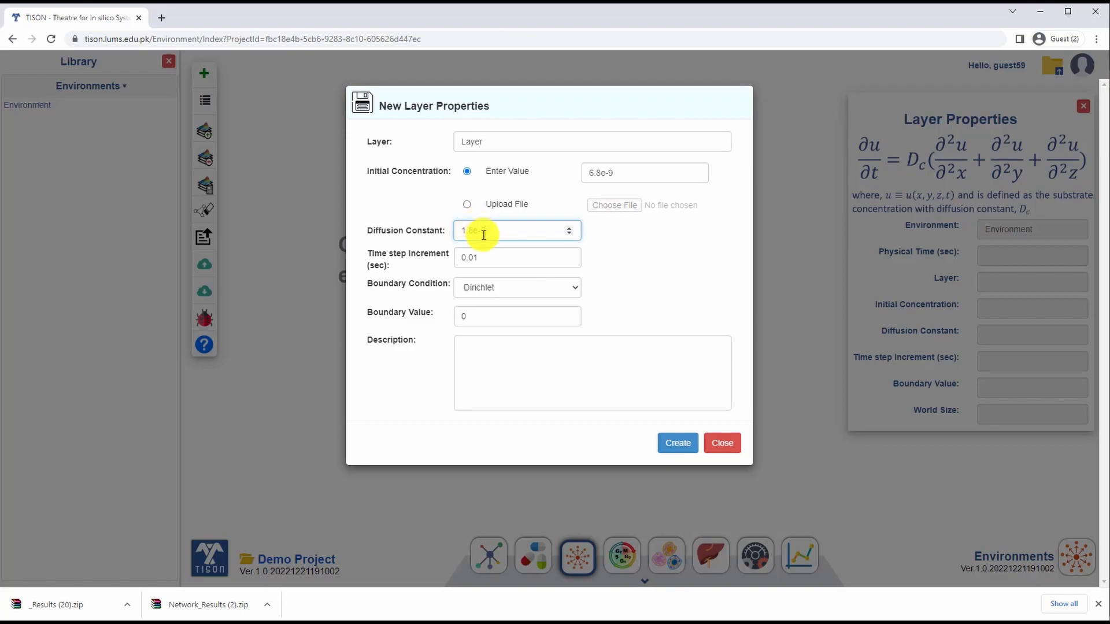
Step: Set the layer's time step increment to 0.00027778 sec and boundary value to 1.7e-10, and create the layer
left_click_drag(487, 259, 457, 256)
type("0.00027778")
mouse_move(380, 318)
left_click(467, 315)
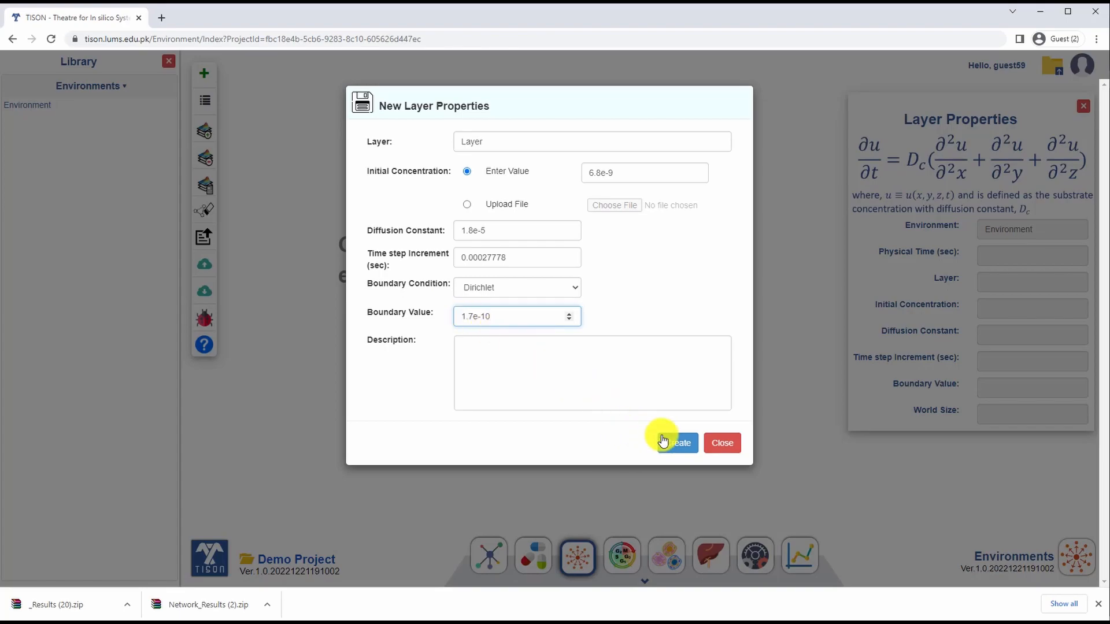
left_click(679, 446)
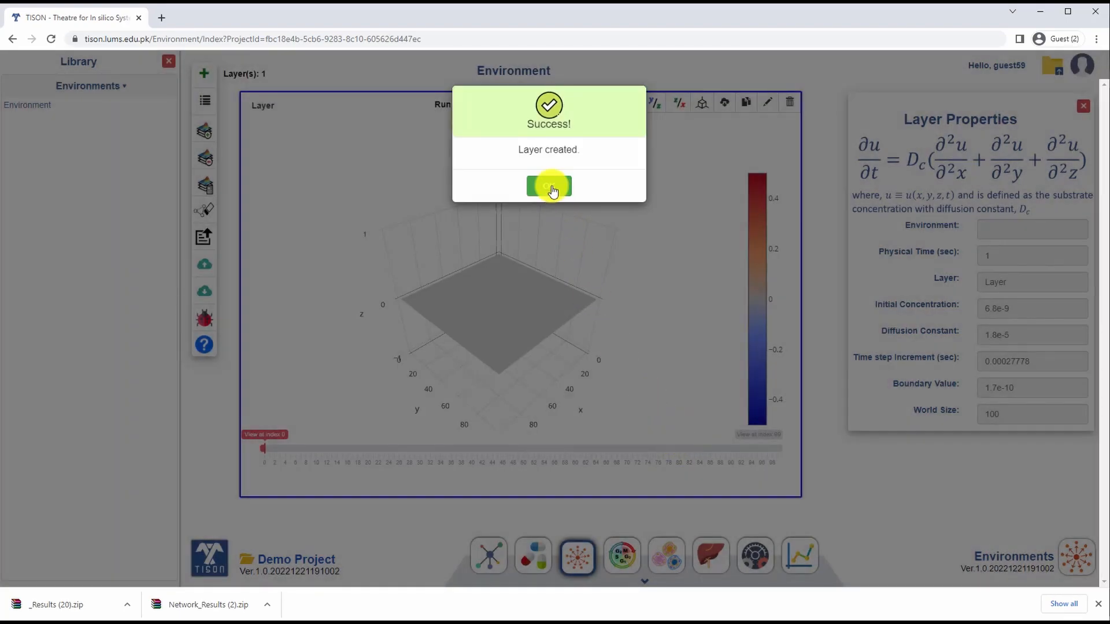
left_click(550, 187)
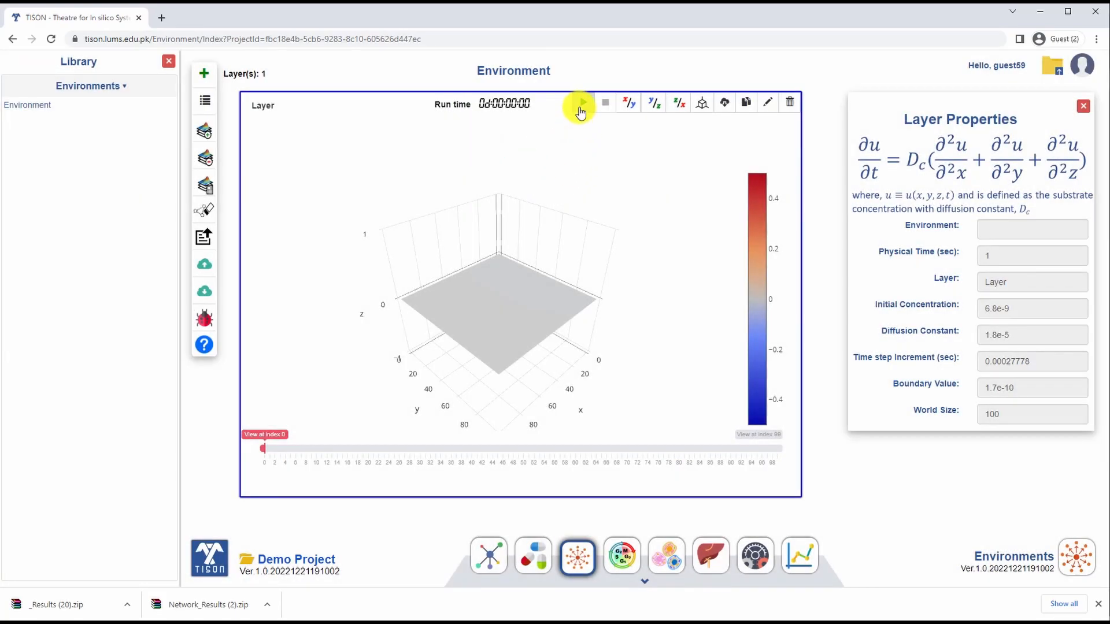
Step: Run the diffusion simulation of the layer and examine its 3D concentration plot from another angle
left_click(581, 111)
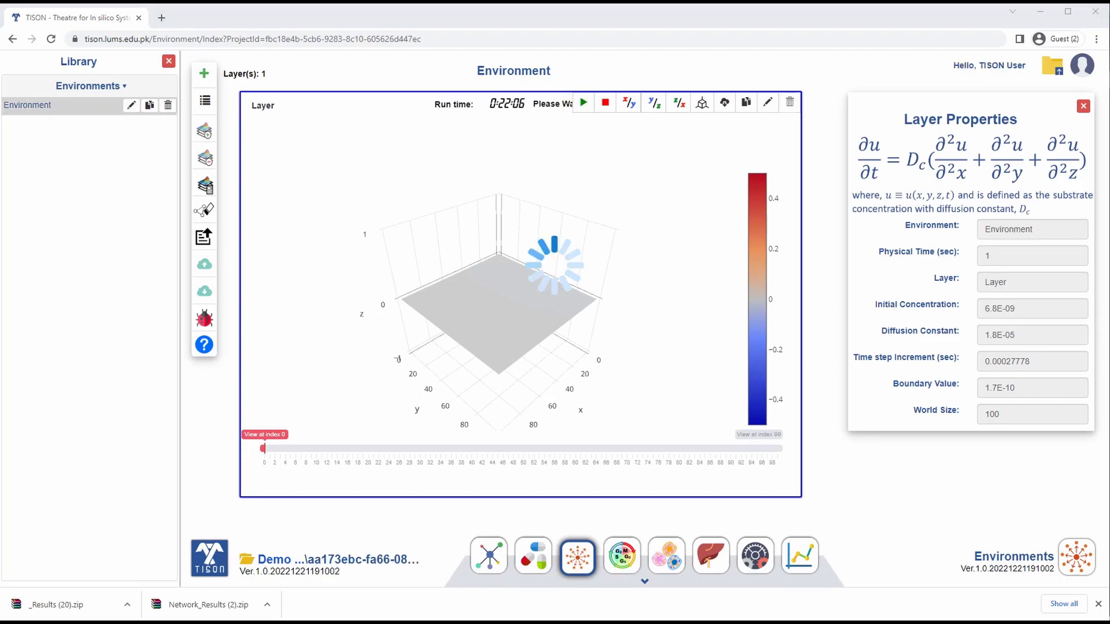
left_click_drag(592, 426, 639, 416)
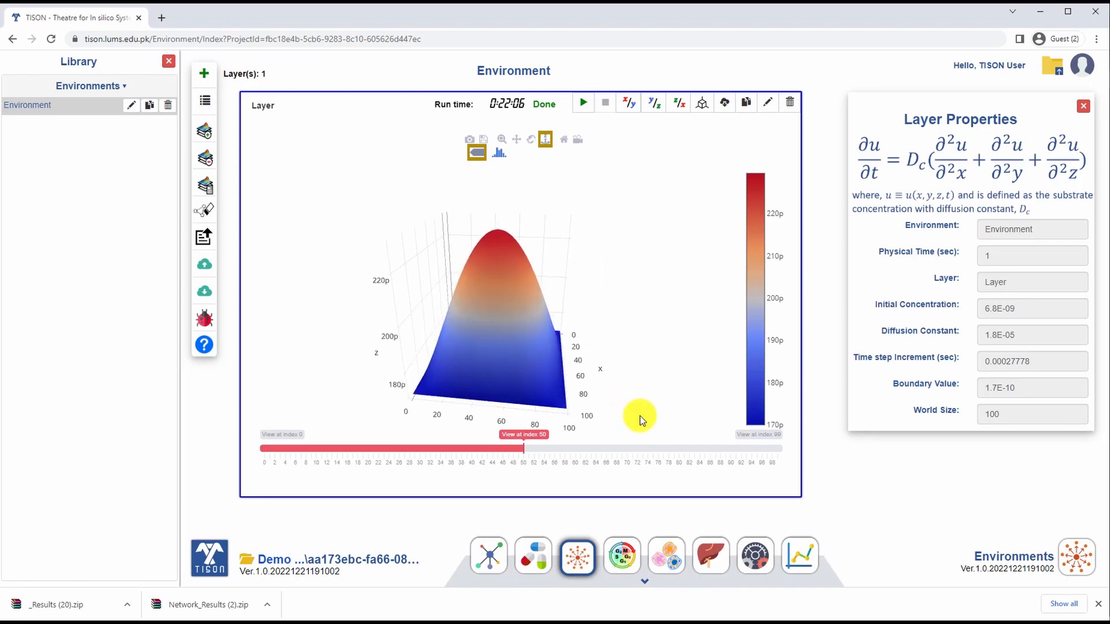
Step: In the Cell Circuits editor, create a new cell circuit named Circuit
left_click(630, 563)
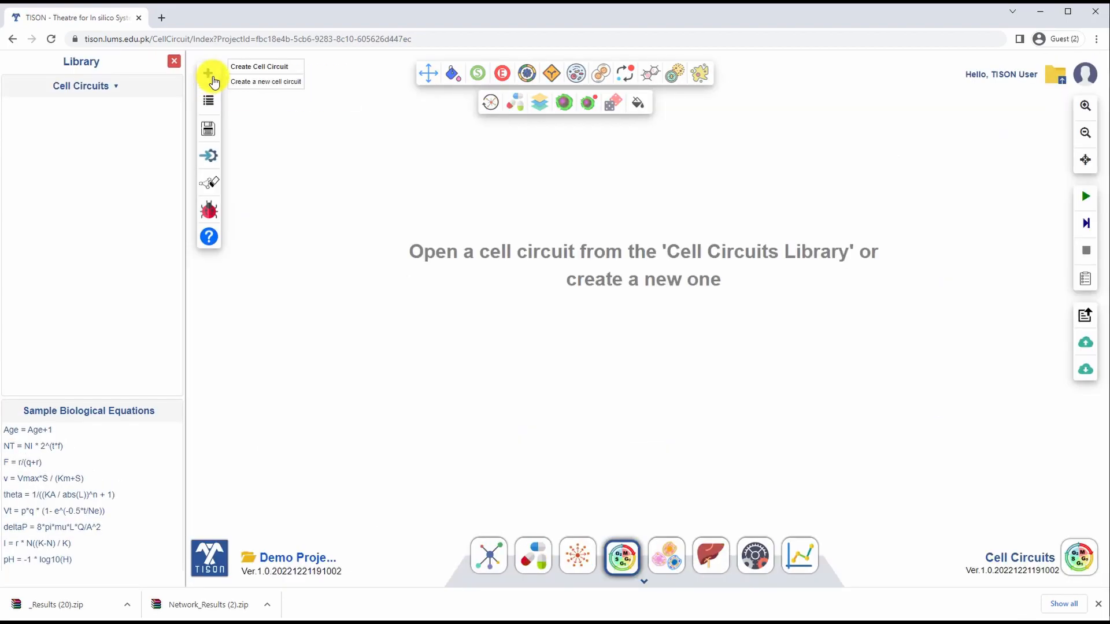
left_click(212, 81)
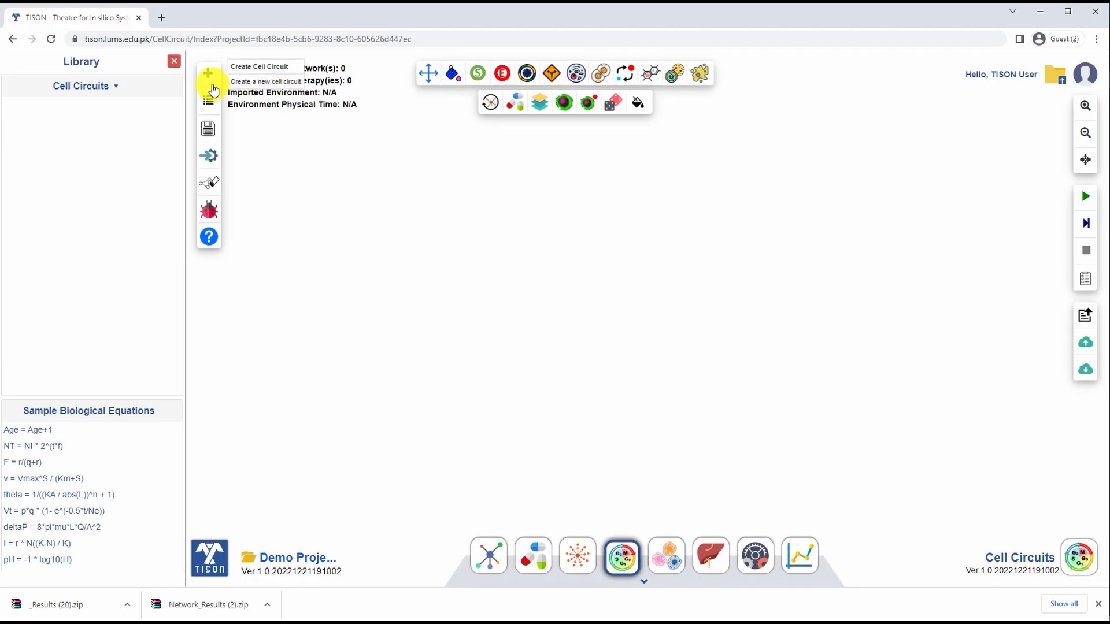
left_click(214, 86)
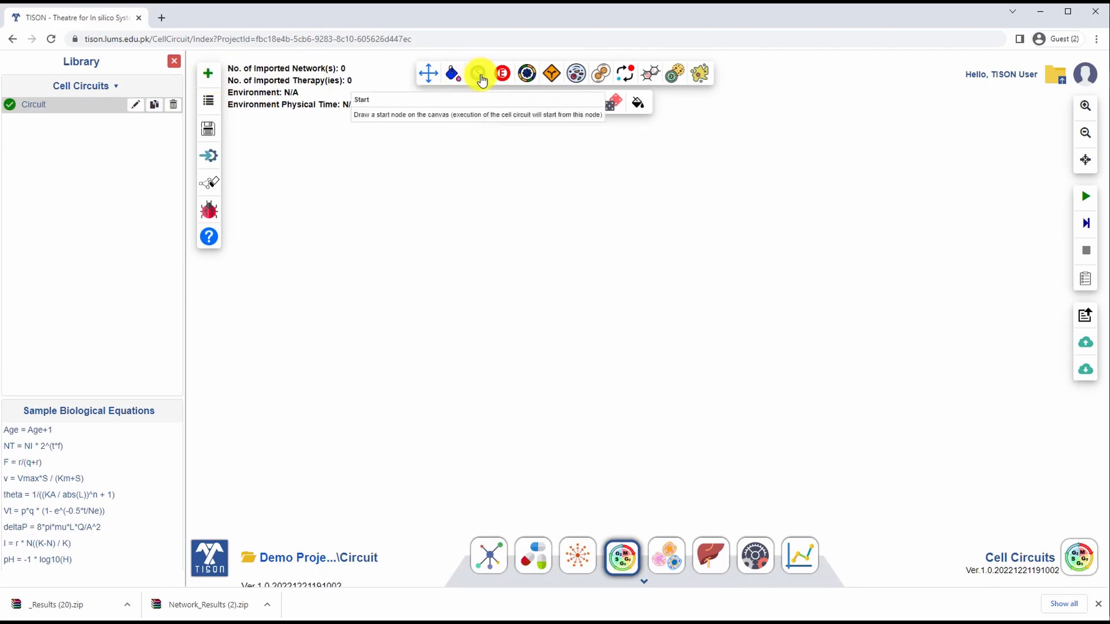
Step: Import the existing environment named Environment into the cell circuit
left_click(209, 160)
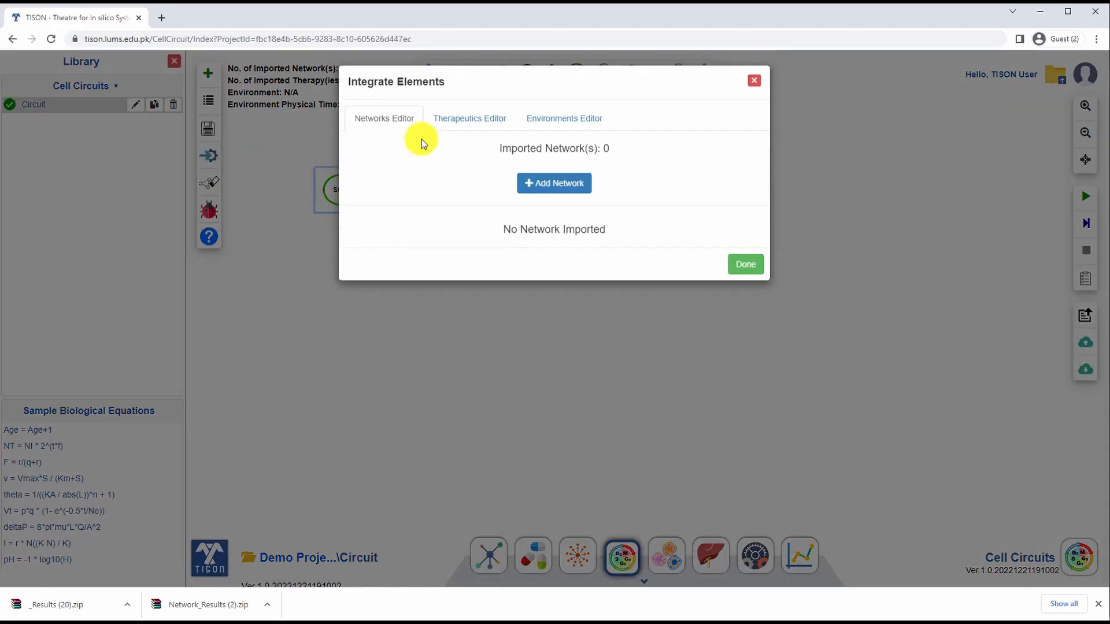
left_click(462, 124)
left_click(564, 128)
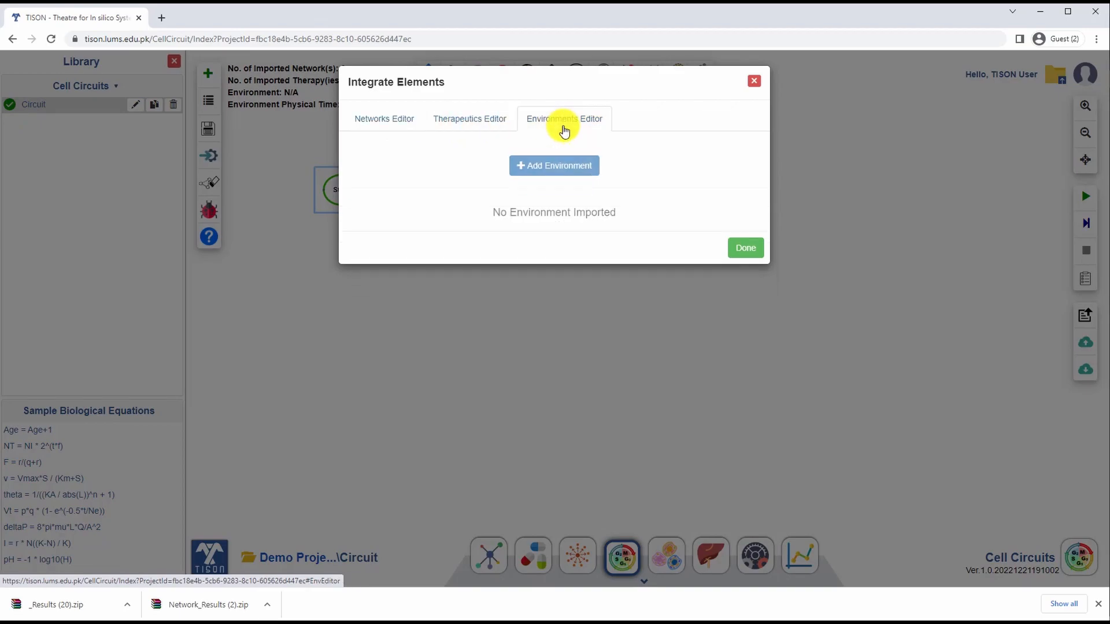
left_click(541, 165)
left_click(322, 159)
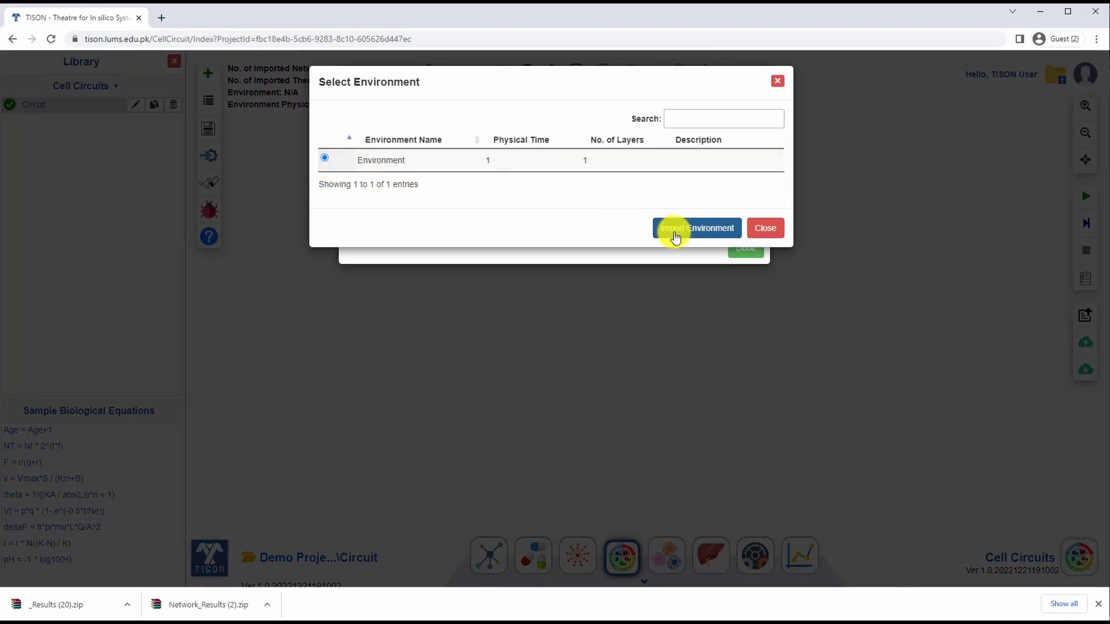
left_click(675, 229)
left_click(566, 163)
left_click(743, 354)
Step: Add a Process Box linked from the Start node and give it the local variable amount_conusmed with value 0
left_click(526, 73)
left_click_drag(340, 191, 343, 191)
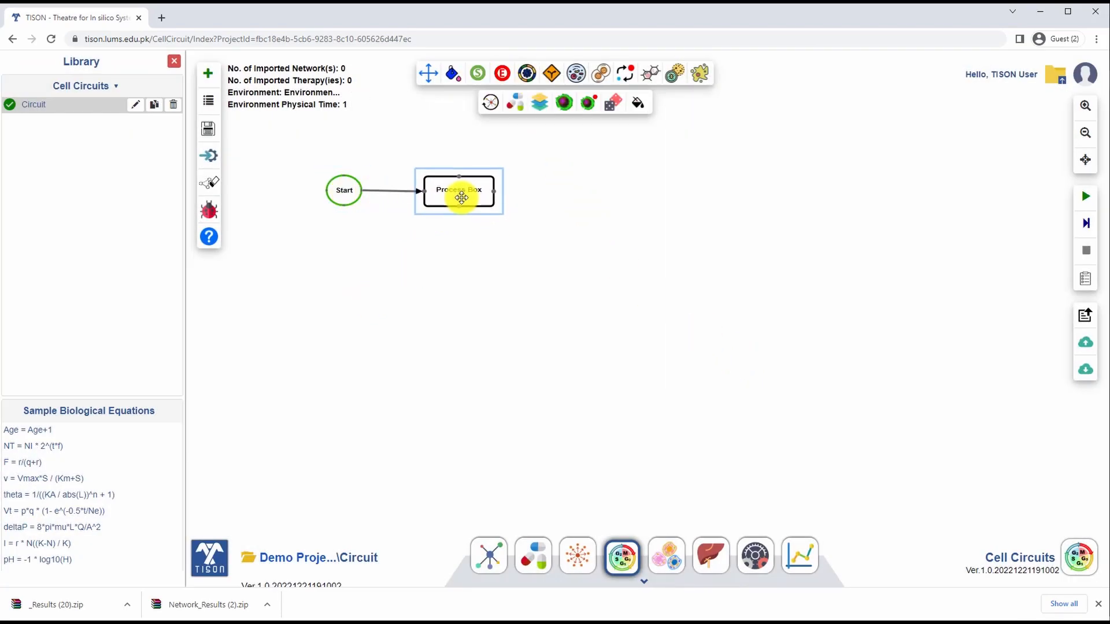
double_click(462, 194)
left_click(543, 183)
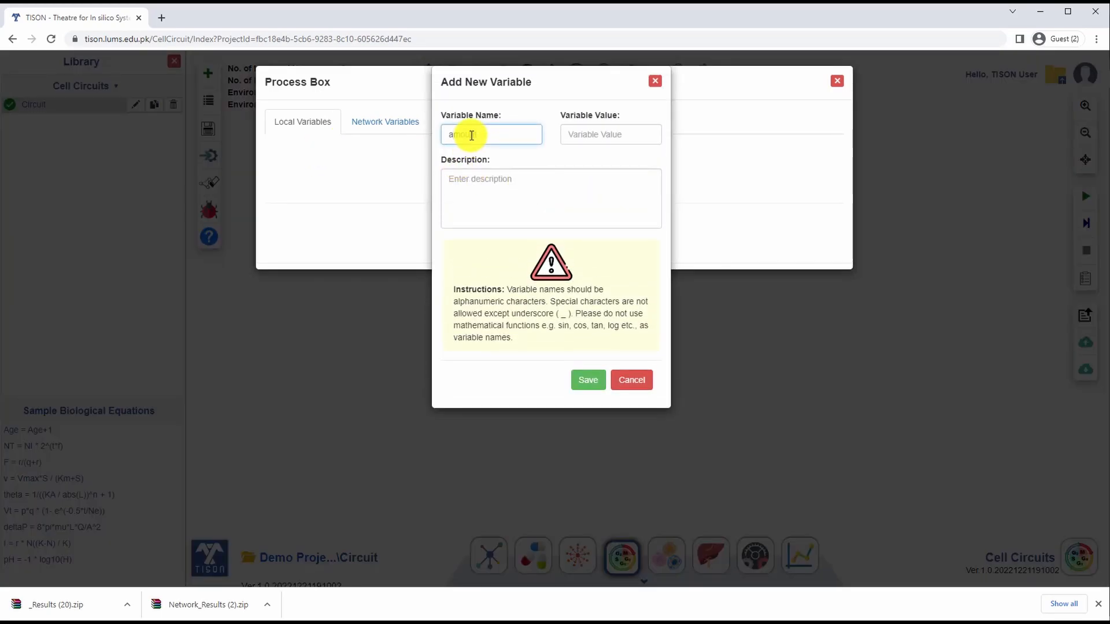
left_click(590, 134)
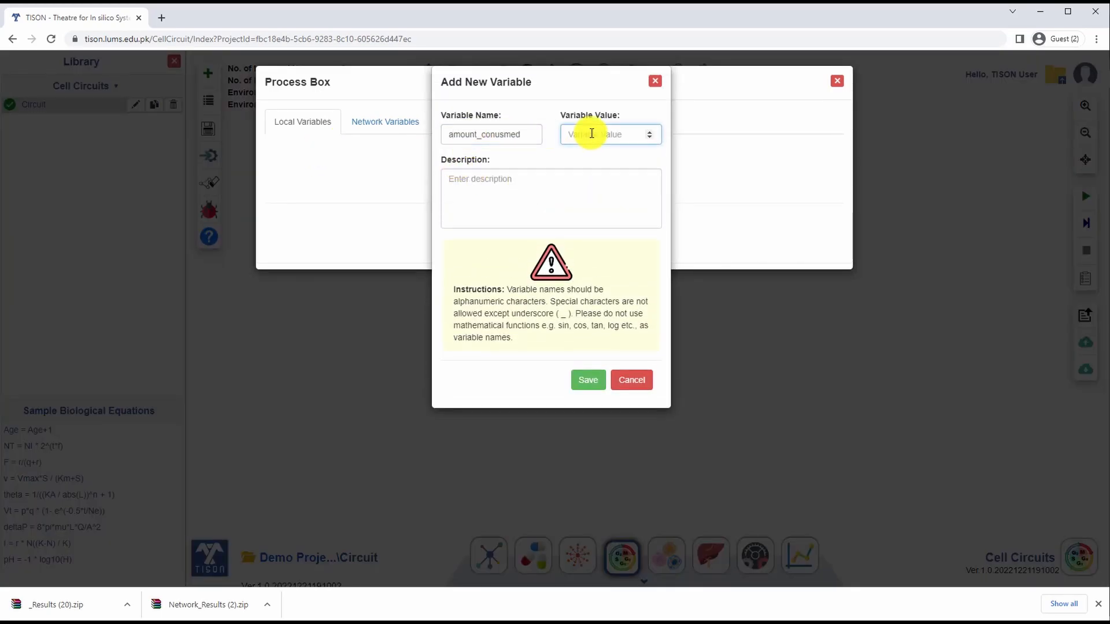
type("0")
left_click(588, 380)
Step: Add the local variables amount_left, with value 0, and to_be_consumed to the Process Box
left_click(533, 181)
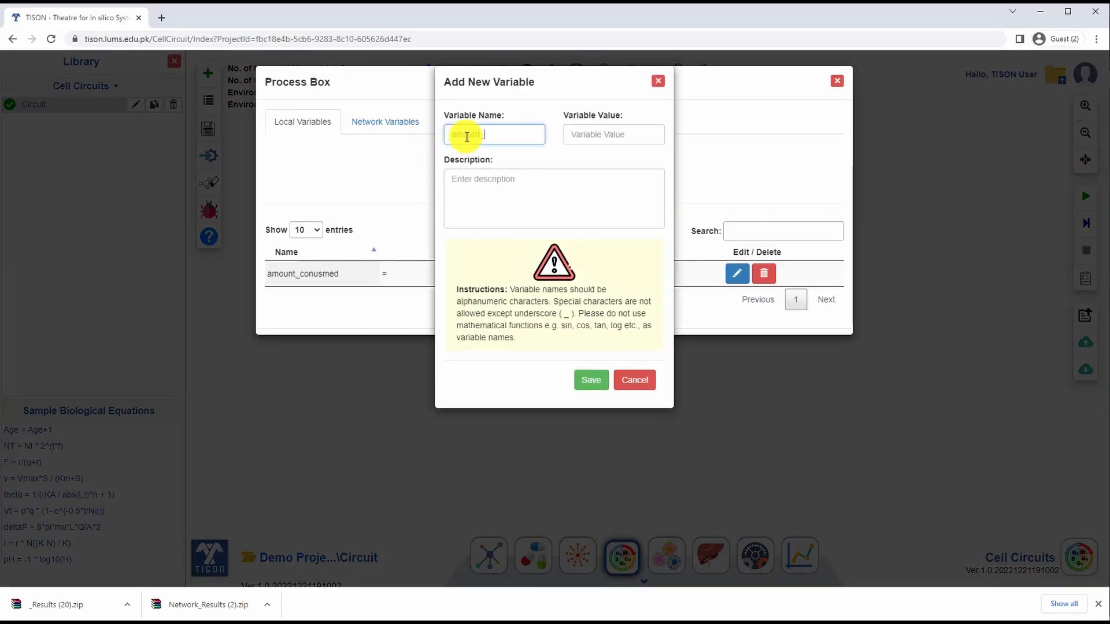
left_click(598, 135)
type("0")
left_click(591, 380)
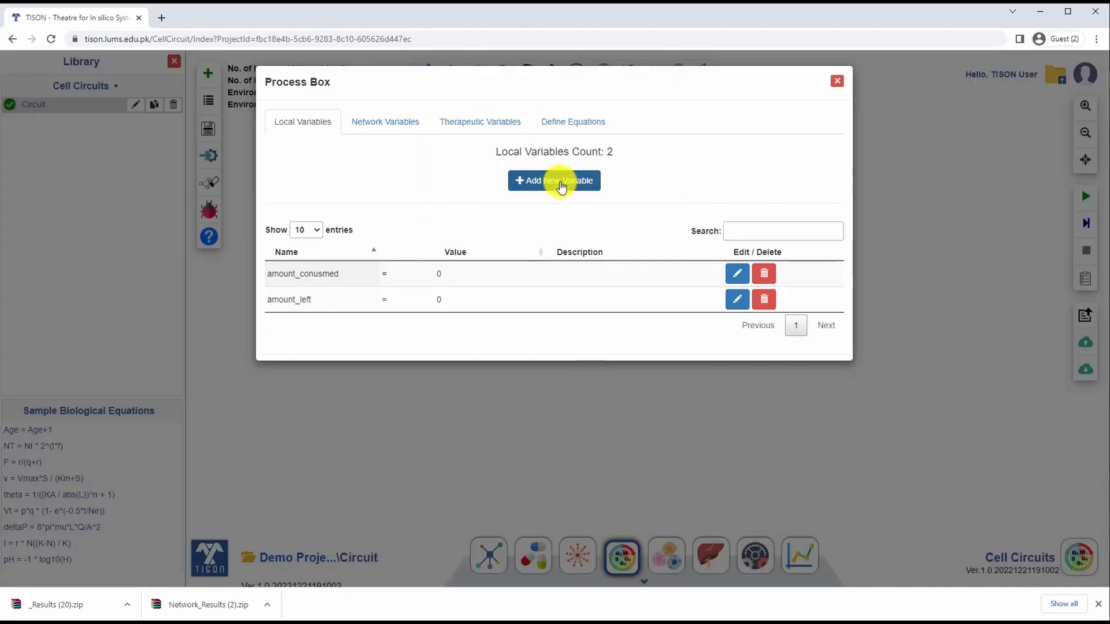
left_click(560, 185)
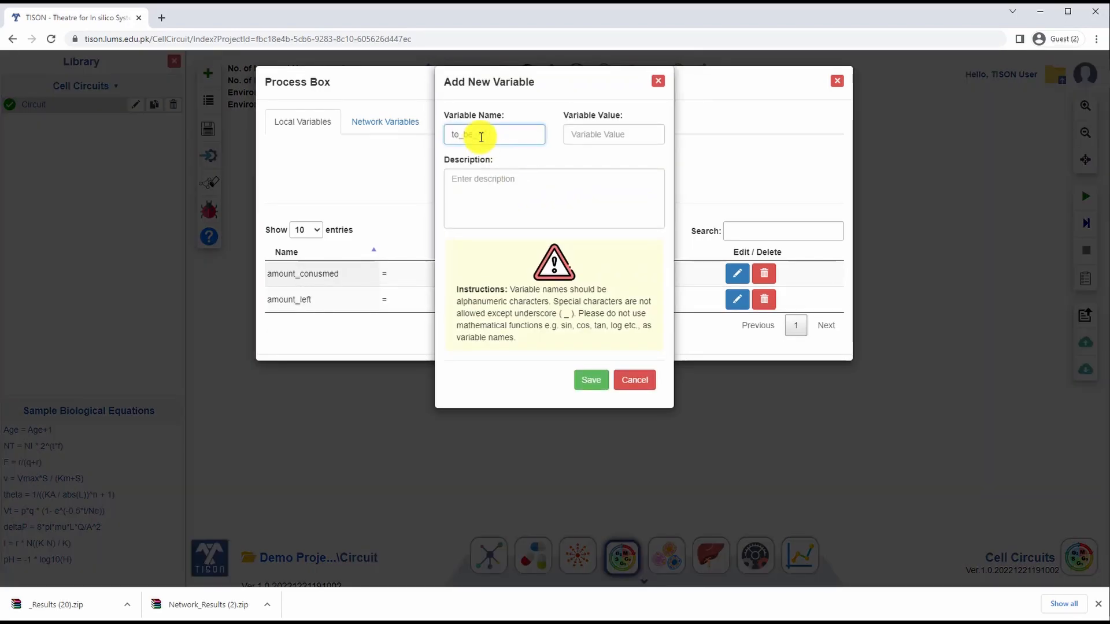
type("to_be_consumed")
left_click(591, 380)
Step: Add a local variable age with value 0 to the Process Box
left_click(564, 182)
left_click(515, 137)
type("a")
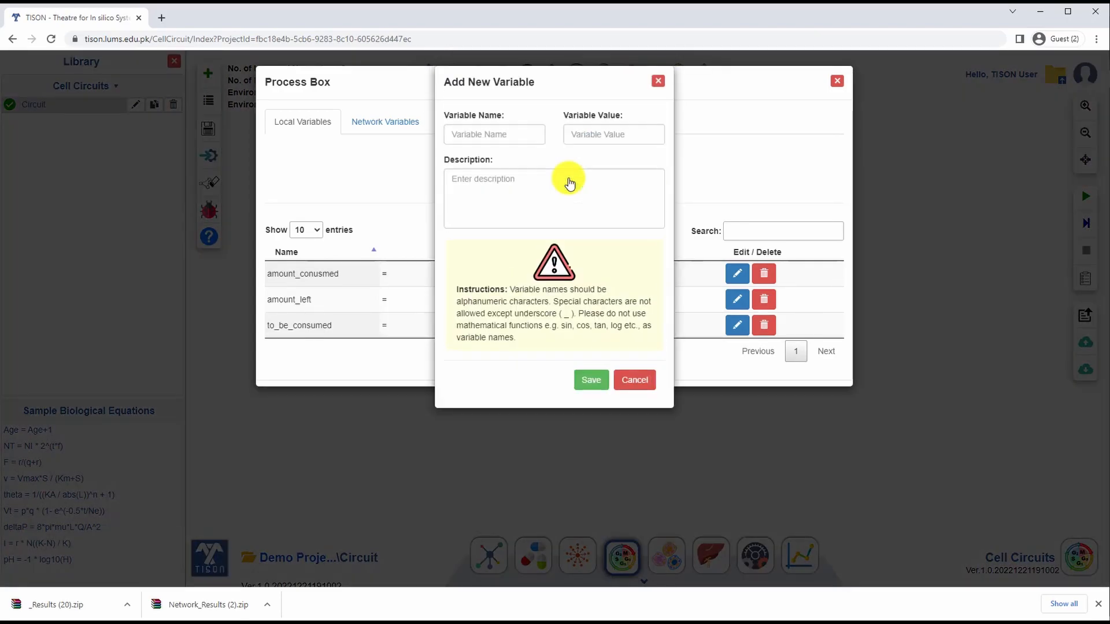
type("ge")
left_click(594, 135)
type("0")
left_click(590, 380)
Step: Add the local variables oxygen and random_number_generator to the Process Box, each with value 0
left_click(548, 180)
type("oxygen")
left_click(613, 133)
type("0")
left_click(594, 380)
left_click(554, 181)
type("random_number_gene")
left_click(609, 134)
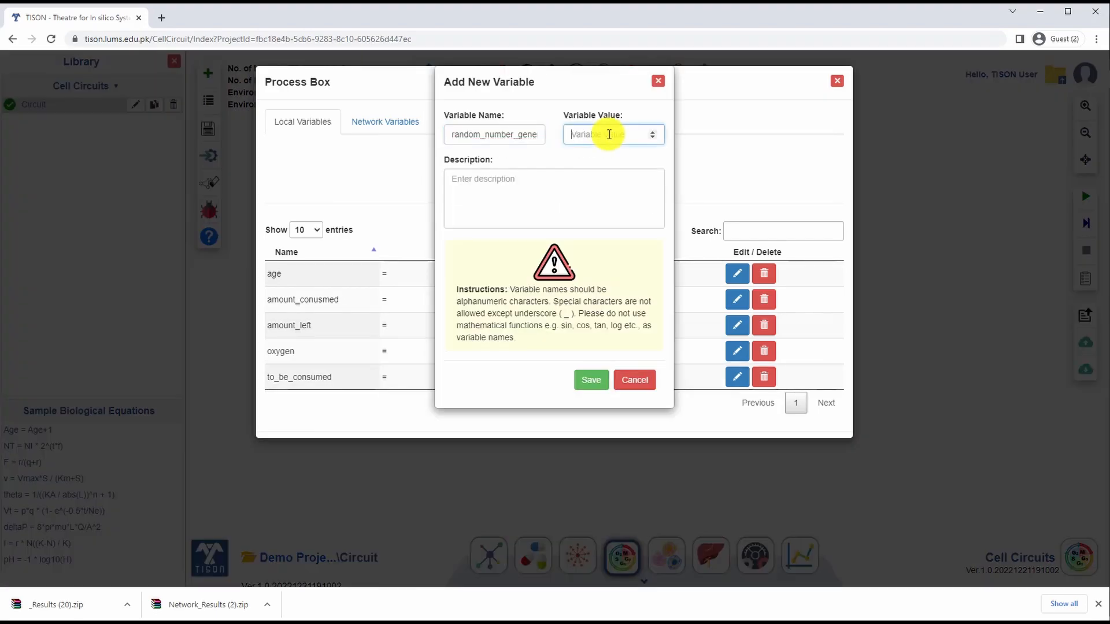
type("0")
left_click(592, 380)
Step: Define the Process Box equation age = age+1, validate and save it, and leave the Process Box settings
left_click(578, 123)
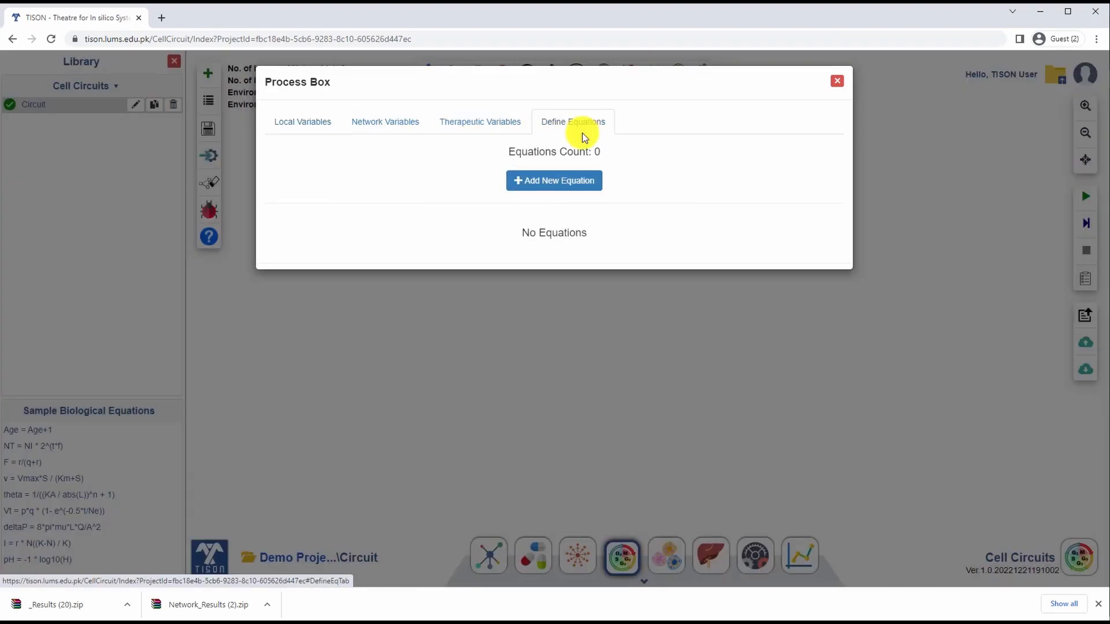
left_click(552, 180)
left_click(393, 139)
left_click(399, 183)
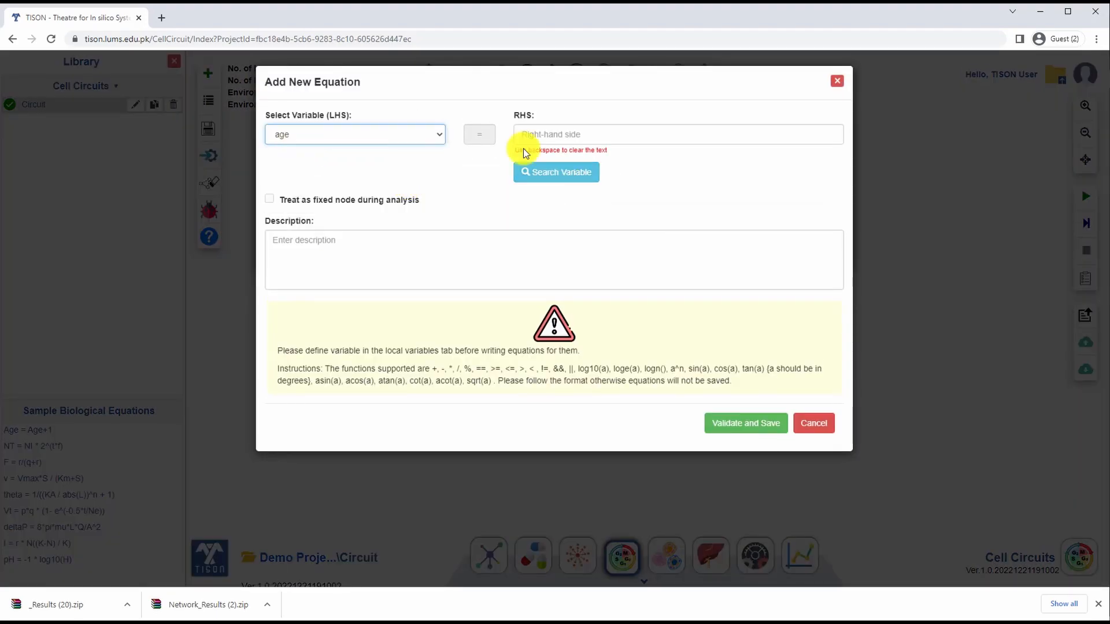
left_click(681, 134)
type("age+1")
left_click(741, 423)
left_click(837, 81)
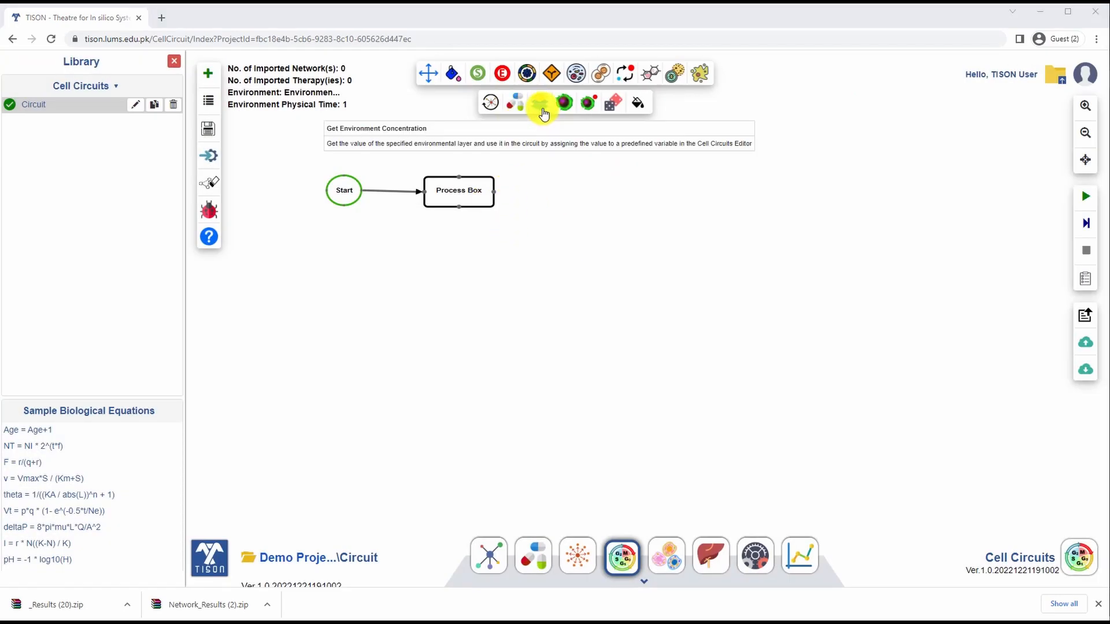
Step: Add a Get Environment Concentration node after the Process Box and assign the environment layer Layer to the variable oxygen
left_click_drag(543, 110, 576, 192)
double_click(591, 193)
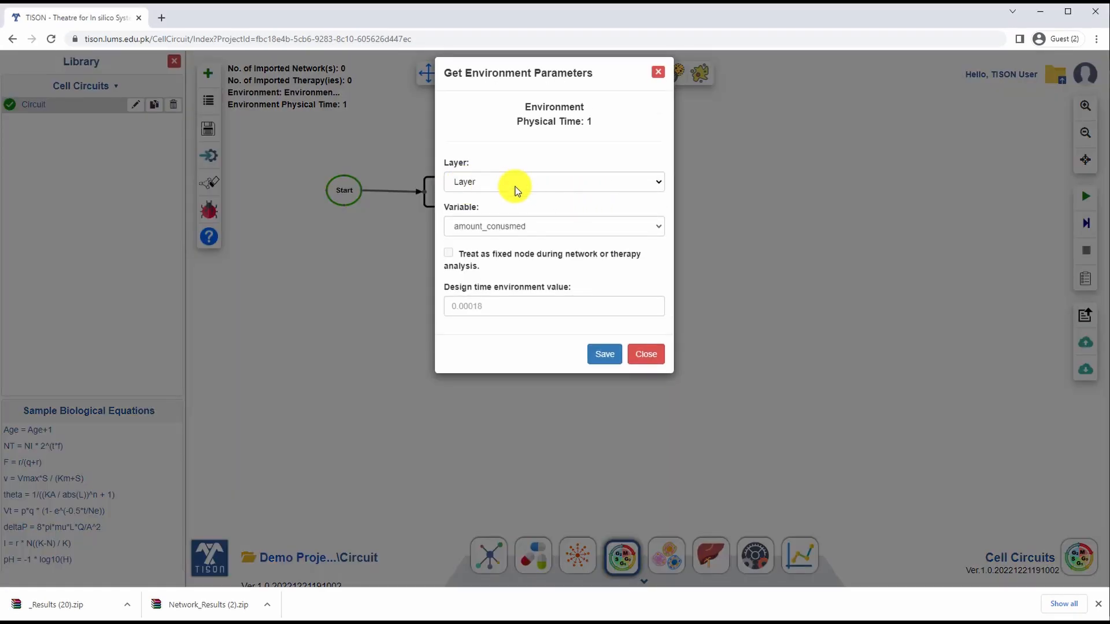
left_click(657, 226)
left_click(491, 284)
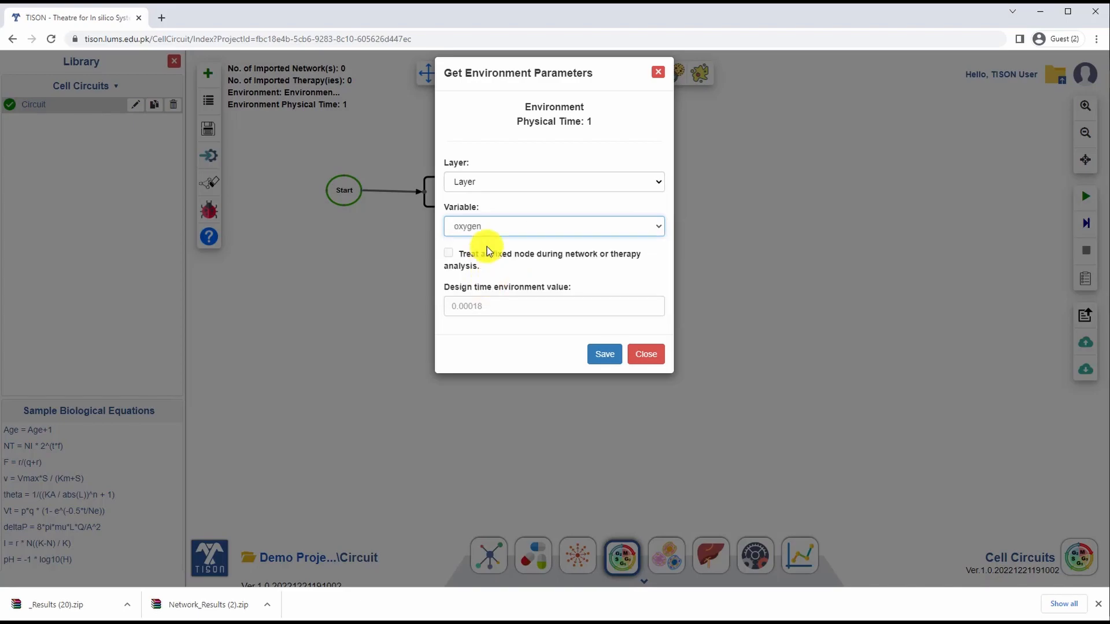
left_click(645, 366)
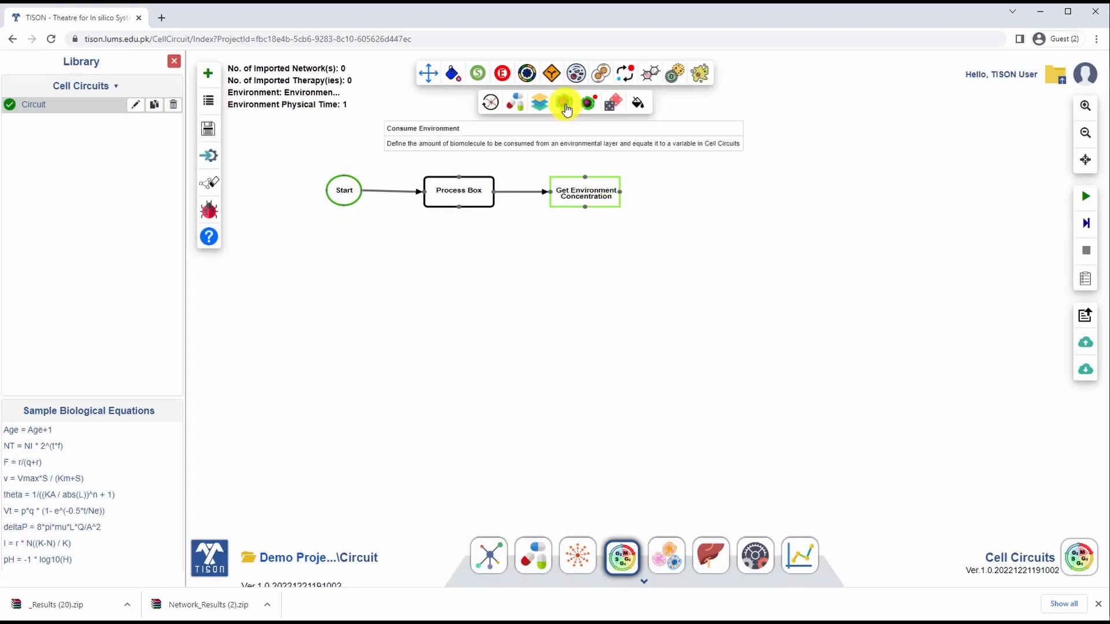
Step: Add a Consume Environment node to the circuit and link it from the Get Environment Concentration node
left_click(566, 108)
left_click(719, 190)
left_click_drag(621, 191, 698, 193)
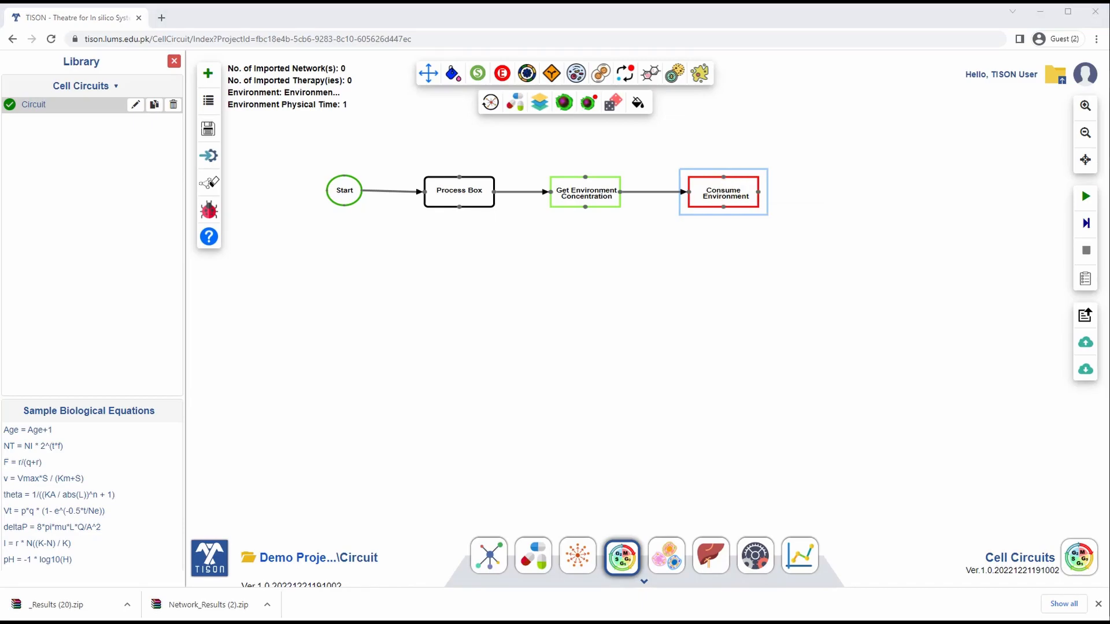
Step: Set the Consume Environment amounts to to_be_consumed for consumption, amount_consumed for actually consumed and amount_left for updated amount, and save them
double_click(725, 197)
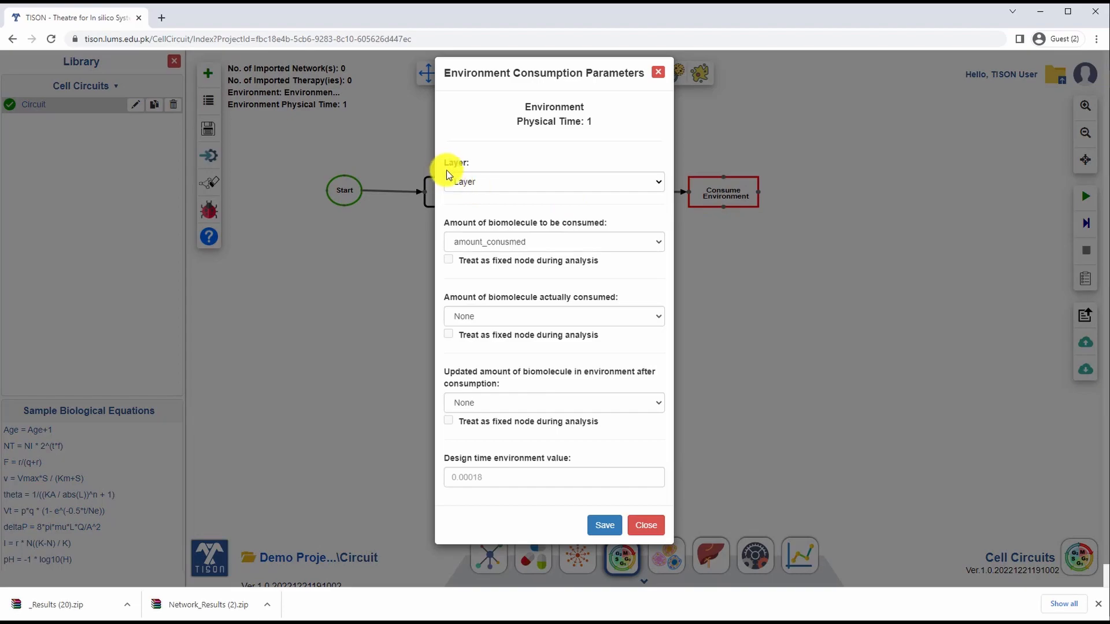
left_click(656, 241)
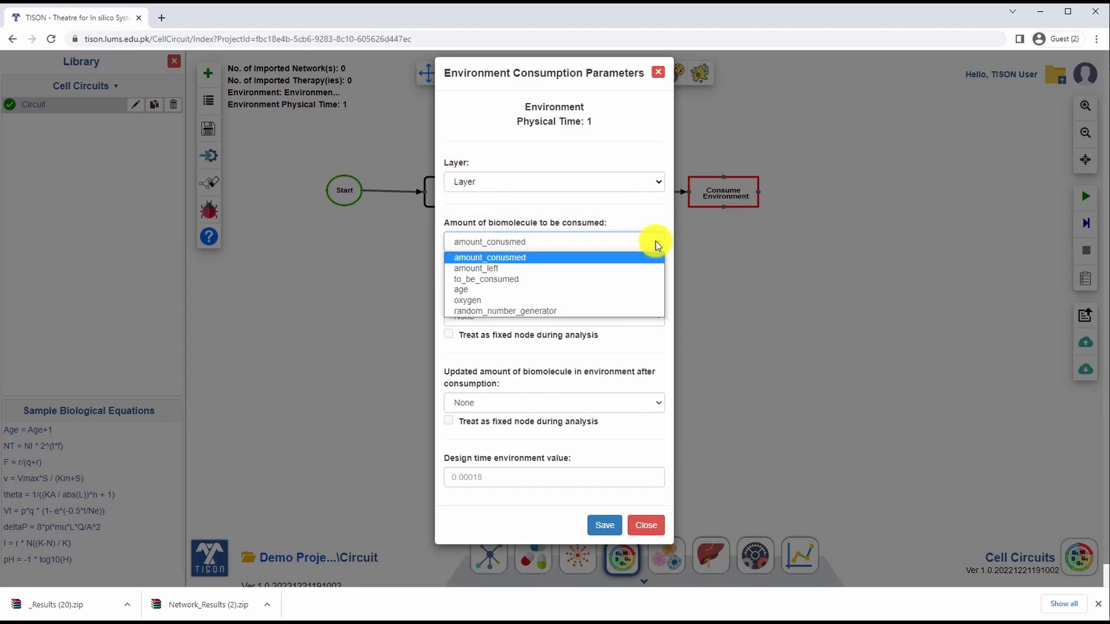
left_click(510, 252)
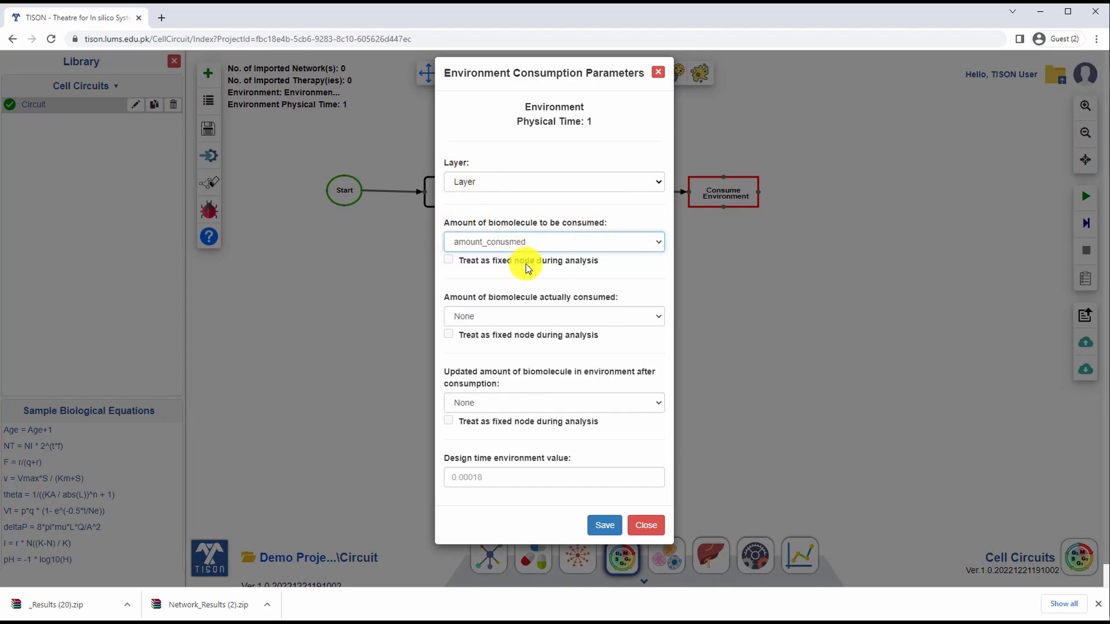
left_click(654, 317)
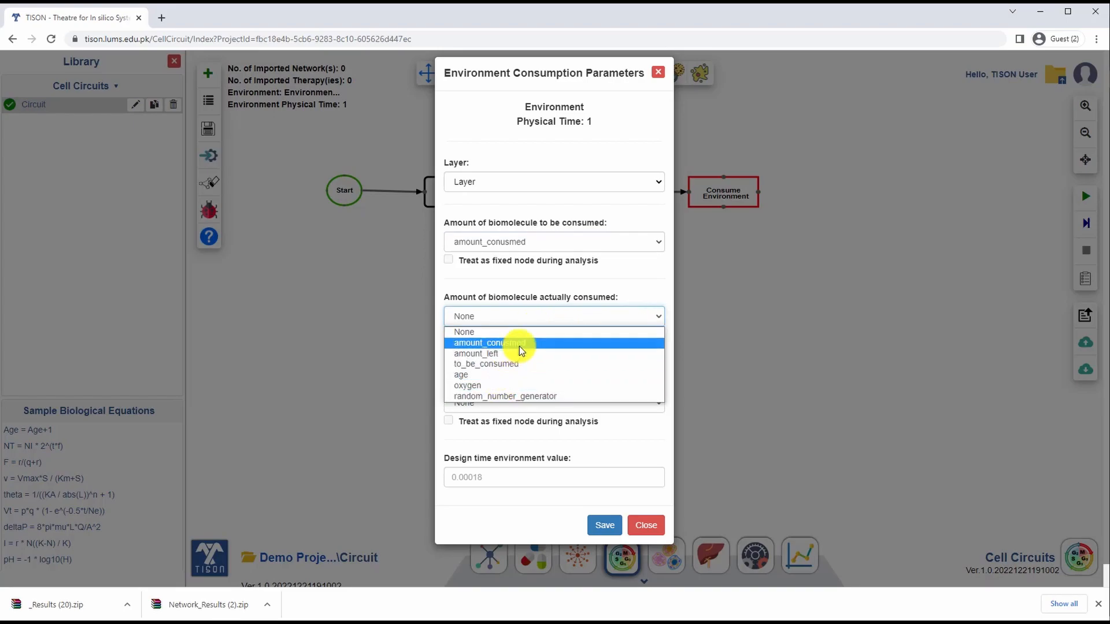
left_click(522, 343)
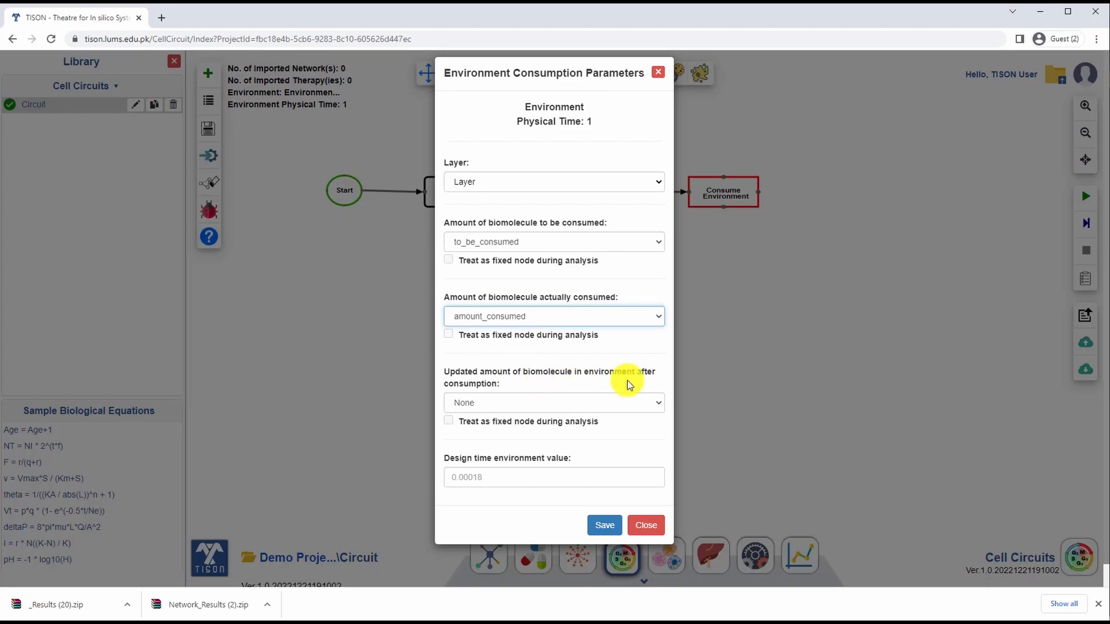
left_click(636, 405)
left_click(504, 441)
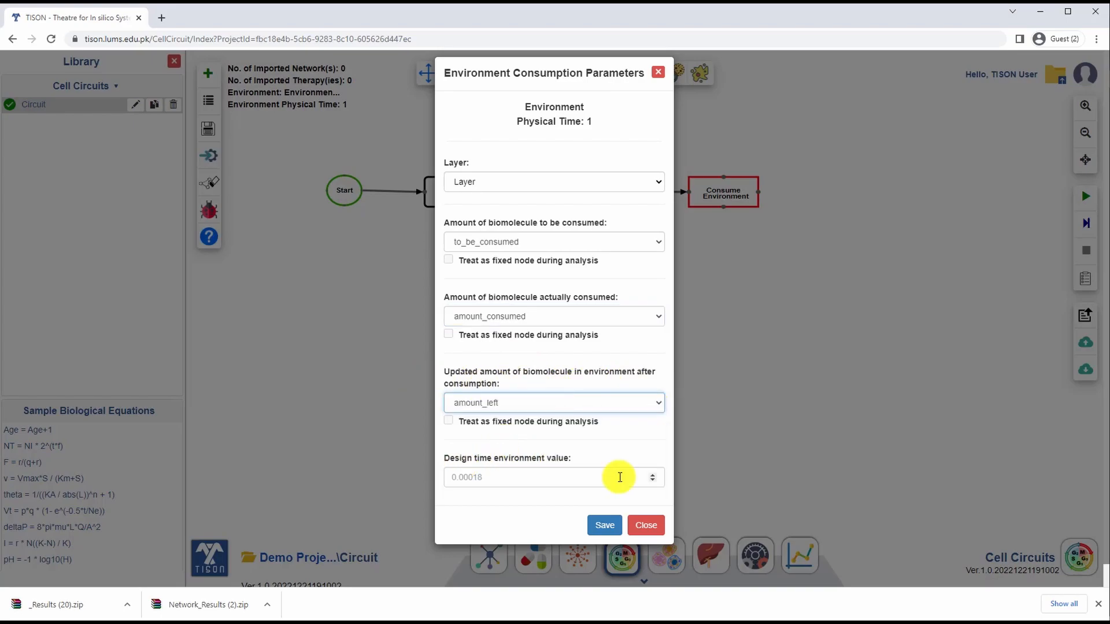
left_click(603, 524)
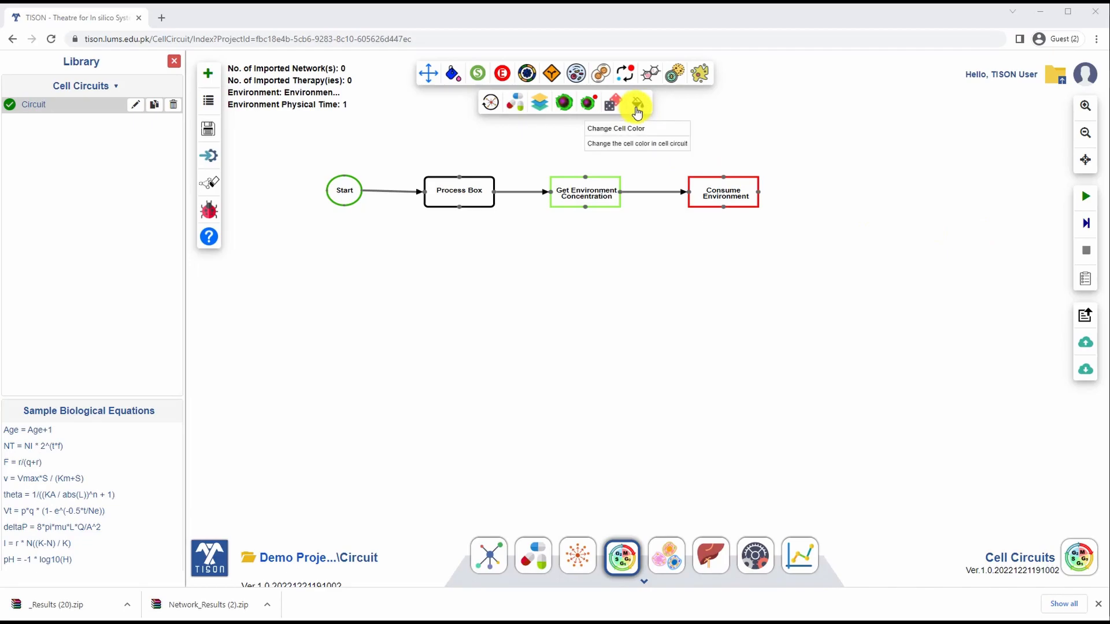
Step: Add a Random Number node to the circuit and link it from the Consume Environment node
left_click_drag(613, 110, 854, 190)
left_click_drag(759, 192, 817, 193)
left_click_drag(853, 194, 850, 190)
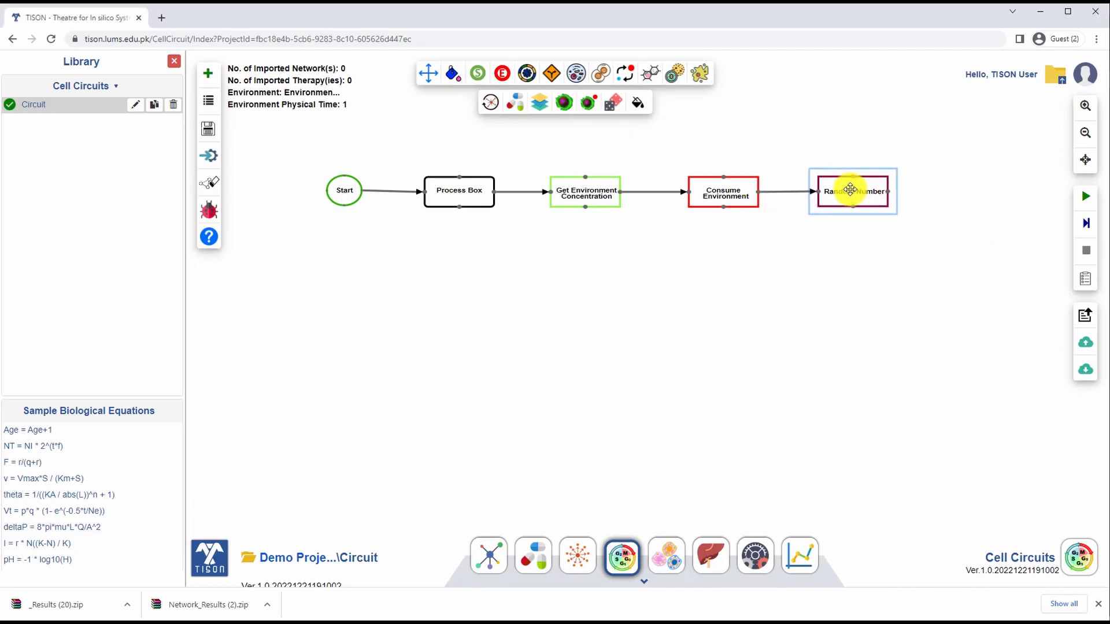
Step: Set the Random Number node to fill random_number_generator with a value between 1 and 10, and save it
double_click(849, 189)
left_click(492, 122)
left_click(531, 194)
left_click(511, 201)
type("1")
left_click(498, 238)
type("10")
left_click(580, 279)
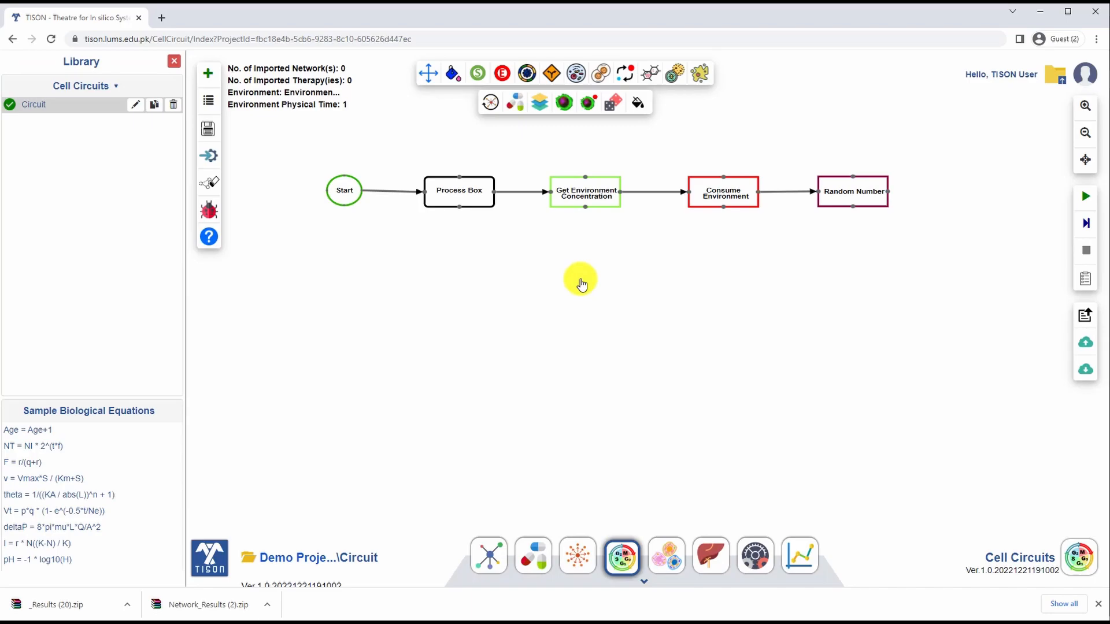
Step: Place a Decision Box below Random Number, add Mitosis and Cell Death nodes, and link the Decision Box to Mitosis
left_click_drag(552, 73, 848, 282)
left_click_drag(700, 73, 860, 399)
left_click_drag(685, 317, 692, 289)
left_click_drag(692, 289, 702, 287)
left_click_drag(826, 288, 736, 287)
Step: Save the Mitosis parameters with CellLine for both daughter cells and Random direction, and position Cell Death under the Decision Box
double_click(703, 288)
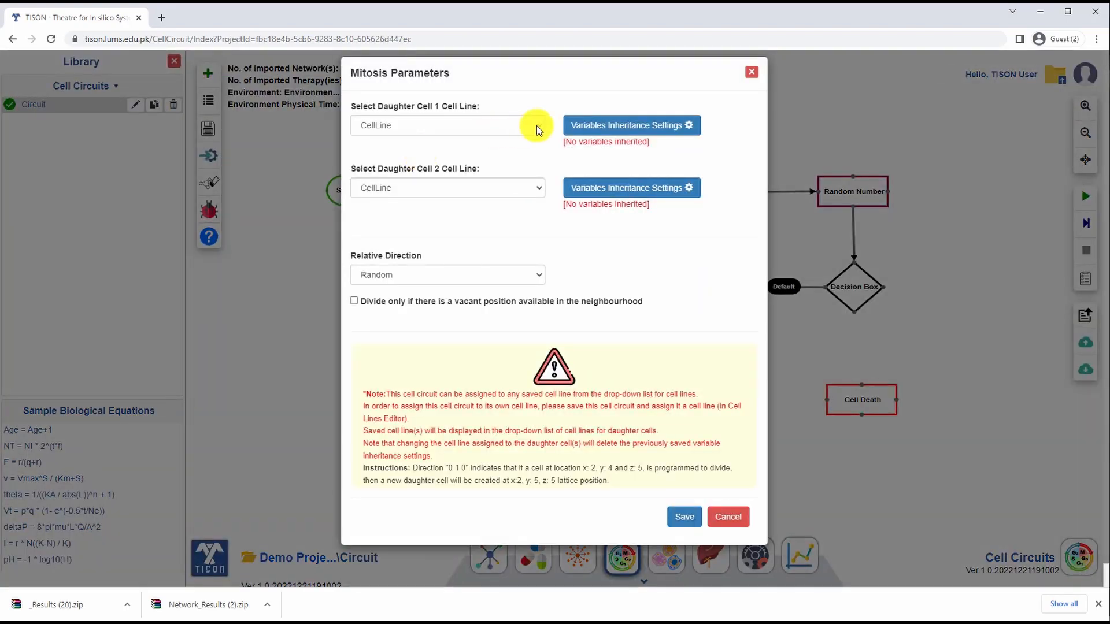
left_click(685, 516)
mouse_move(858, 397)
left_mouse_down()
mouse_move(844, 365)
mouse_move(872, 392)
left_mouse_up()
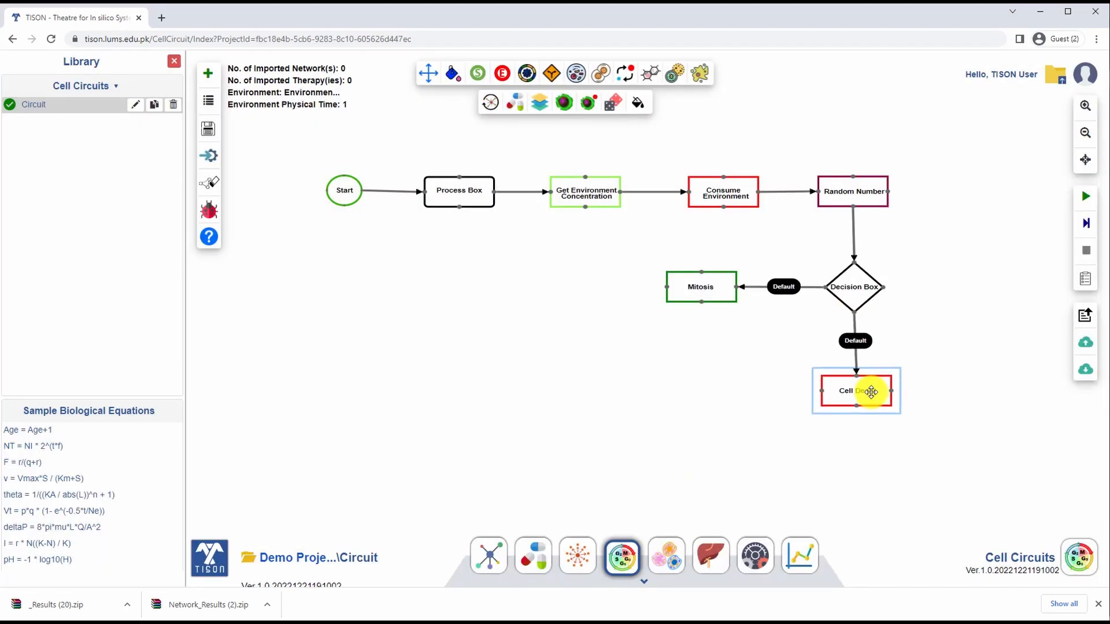
Step: Open the condition on the Decision Box to Mitosis link and require age greater or equal to 1
mouse_move(777, 289)
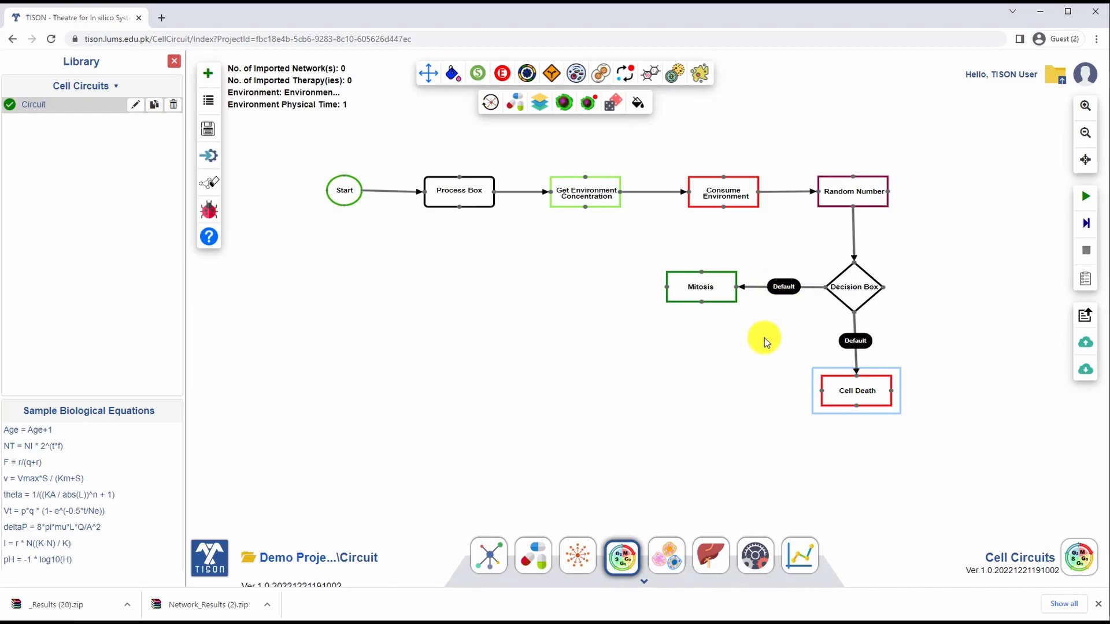
double_click(780, 285)
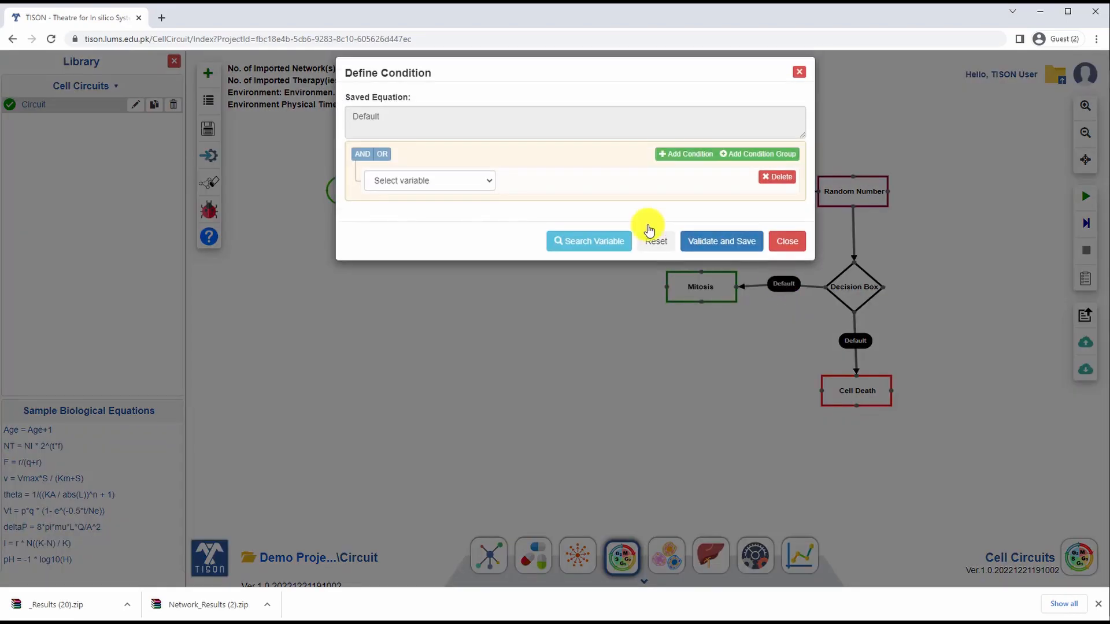
left_click(488, 182)
left_click(419, 247)
left_click(585, 183)
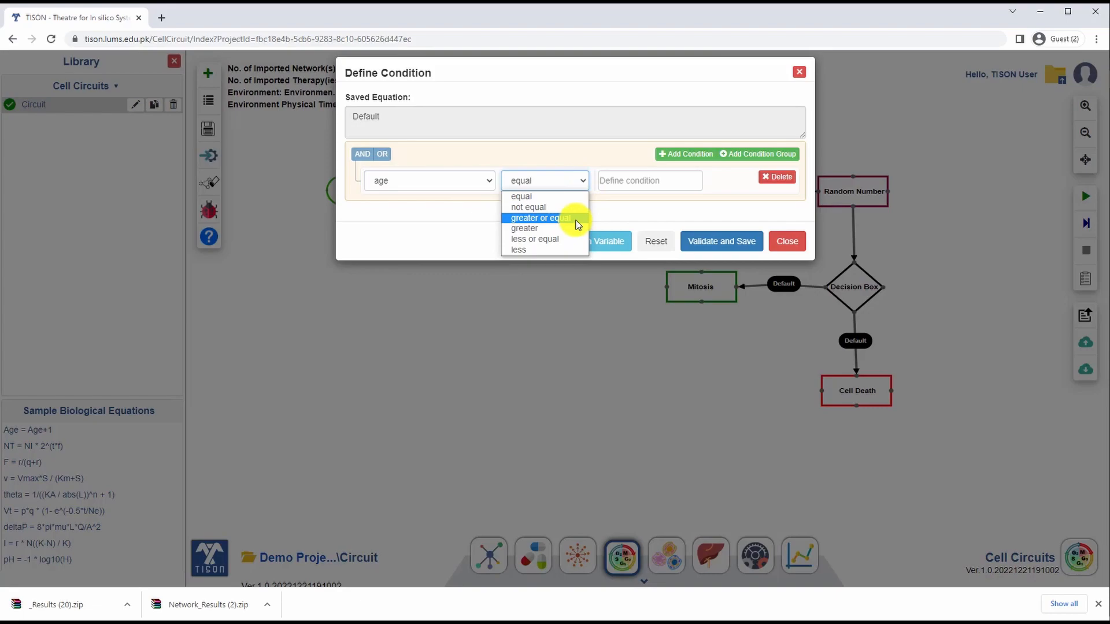
left_click(576, 221)
left_click(645, 177)
type("1")
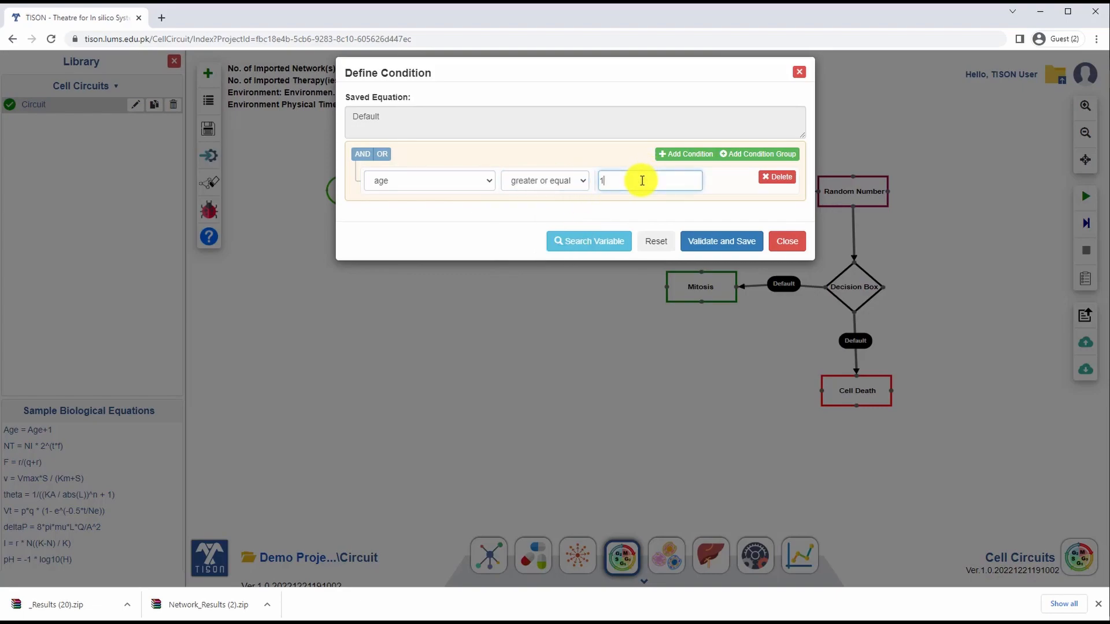
Step: Add a second condition to the Mitosis branch requiring oxygen greater or equal to 1.7e-9
left_click(691, 155)
left_click(463, 211)
left_click(431, 265)
left_click(552, 211)
left_click(564, 246)
left_click(640, 209)
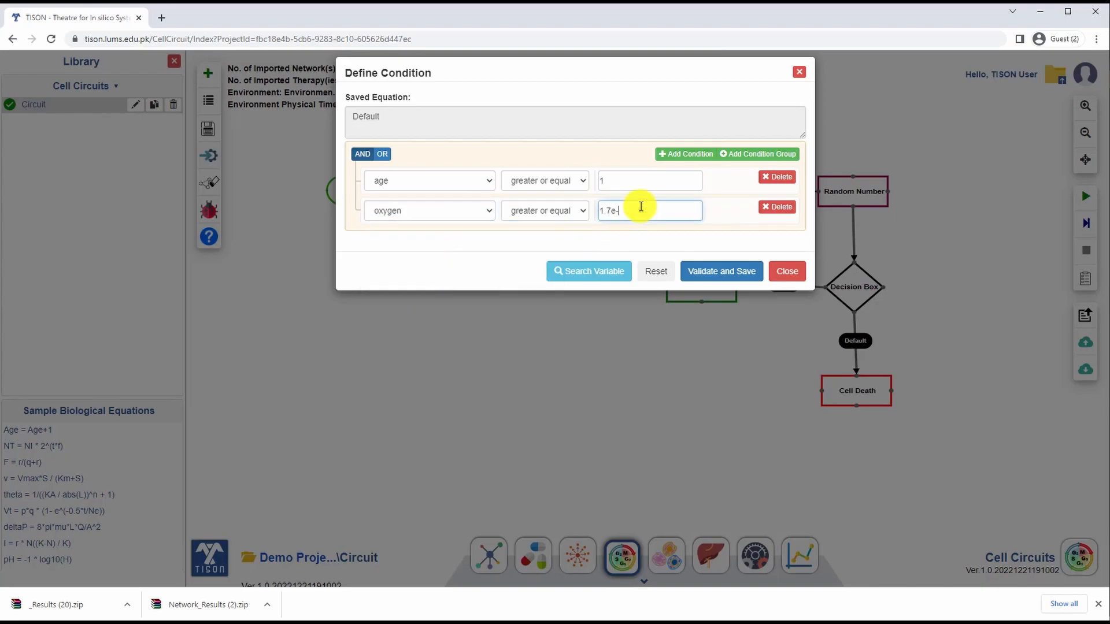
type("1.7e-9")
Step: Add a condition random_number_generator less or equal to 30 to the Mitosis branch, join all with AND, and validate and save
left_click(686, 153)
left_click(453, 243)
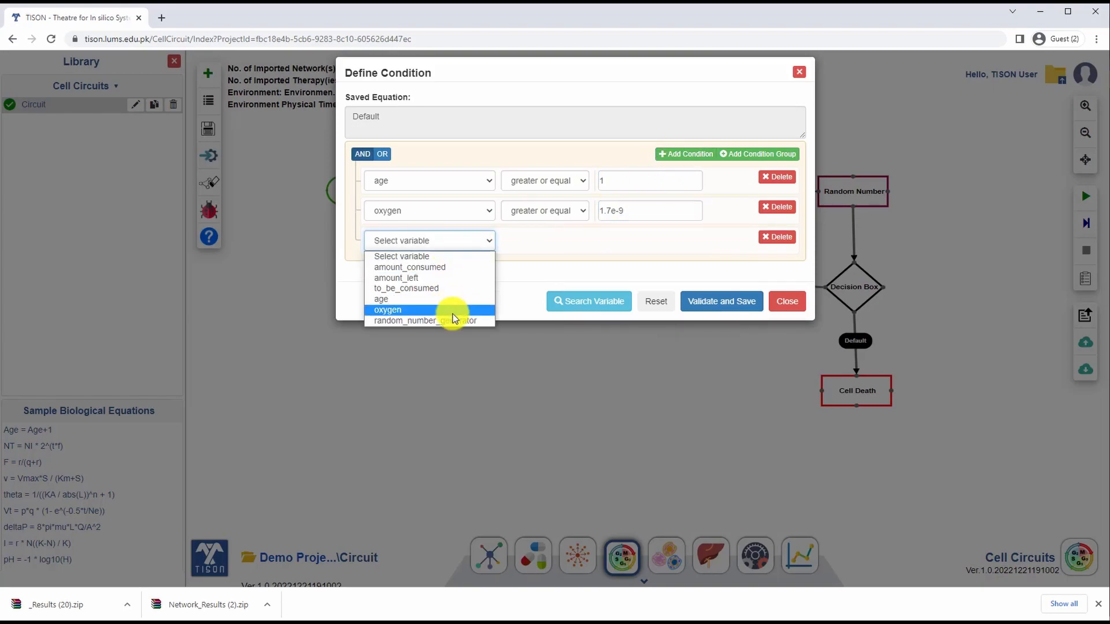
left_click(453, 310)
left_click(537, 243)
left_click(549, 299)
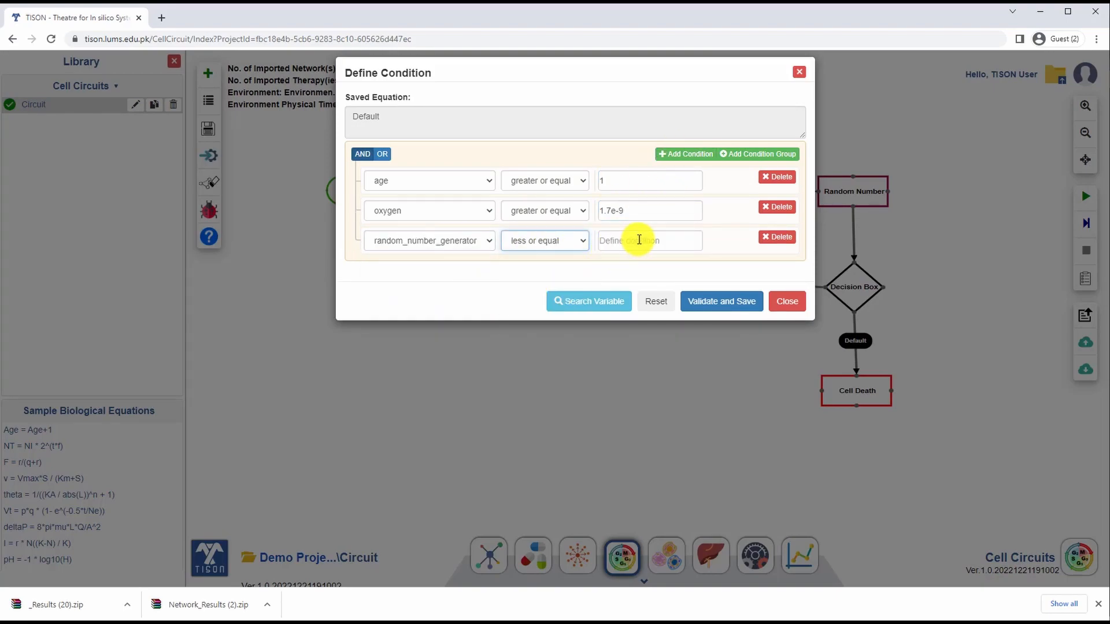
left_click(639, 240)
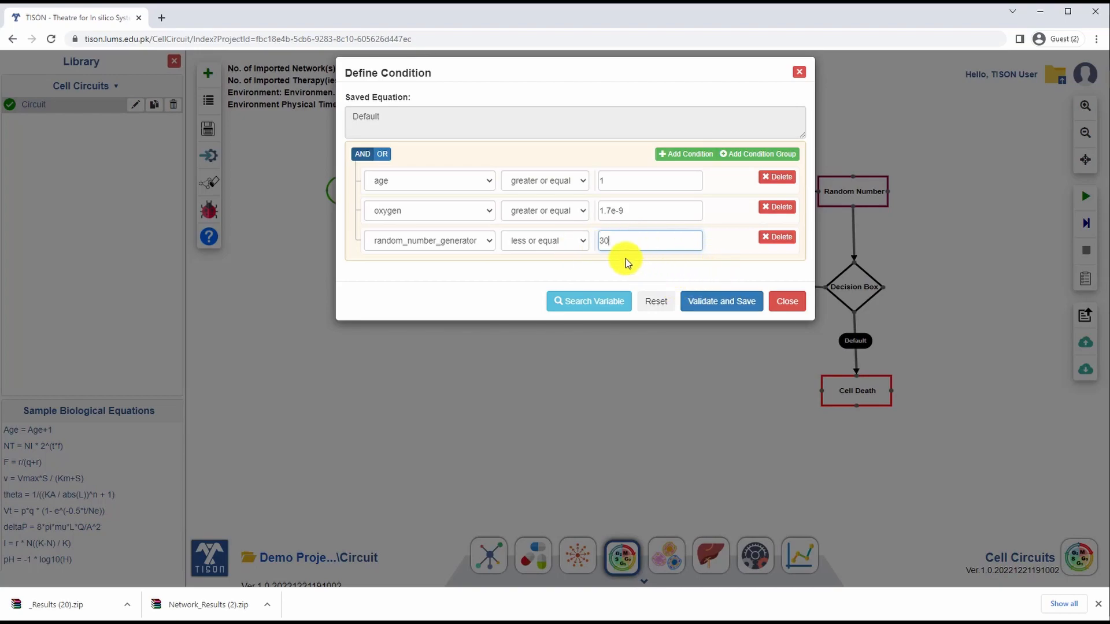
left_click(363, 155)
left_click(722, 303)
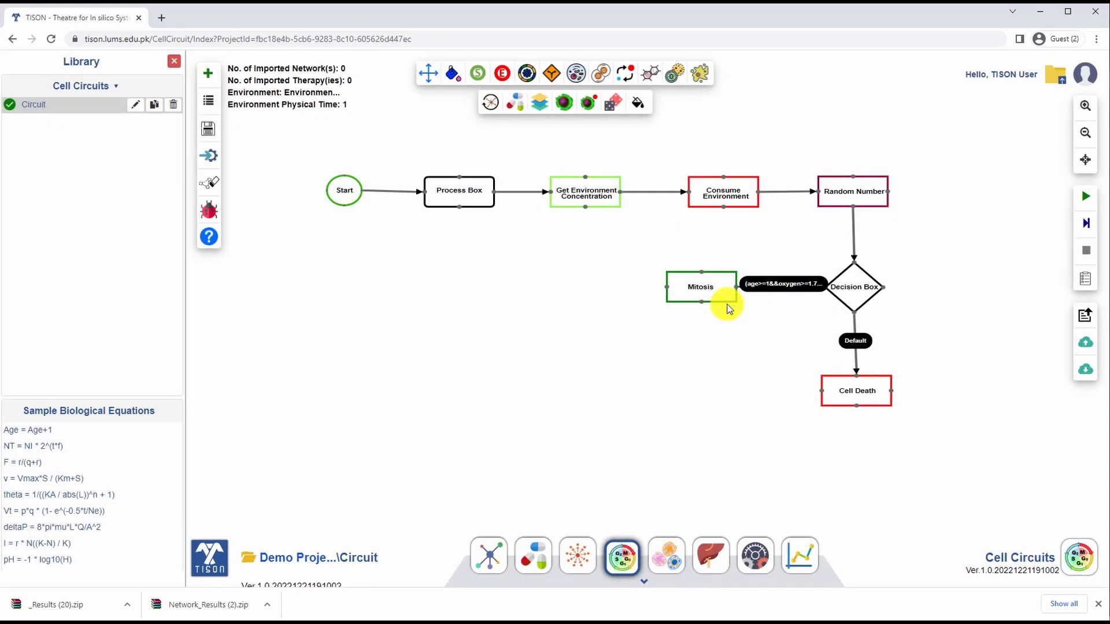
Step: Open the condition on the Decision Box to Cell Death link and require oxygen less than 1.7e-9
double_click(862, 342)
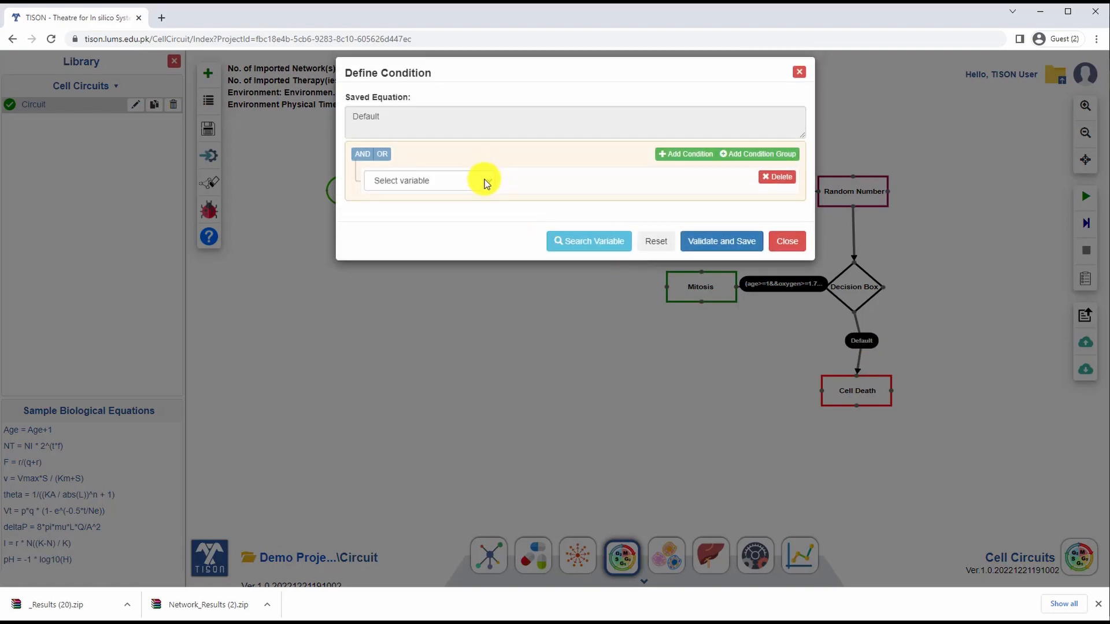
left_click(487, 183)
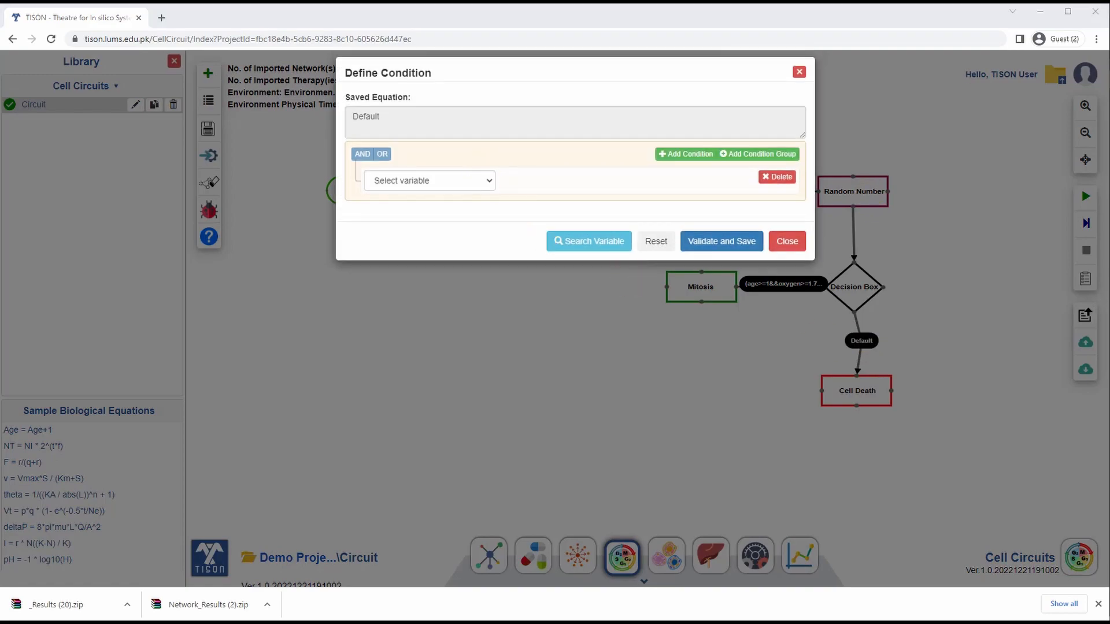
left_click(485, 180)
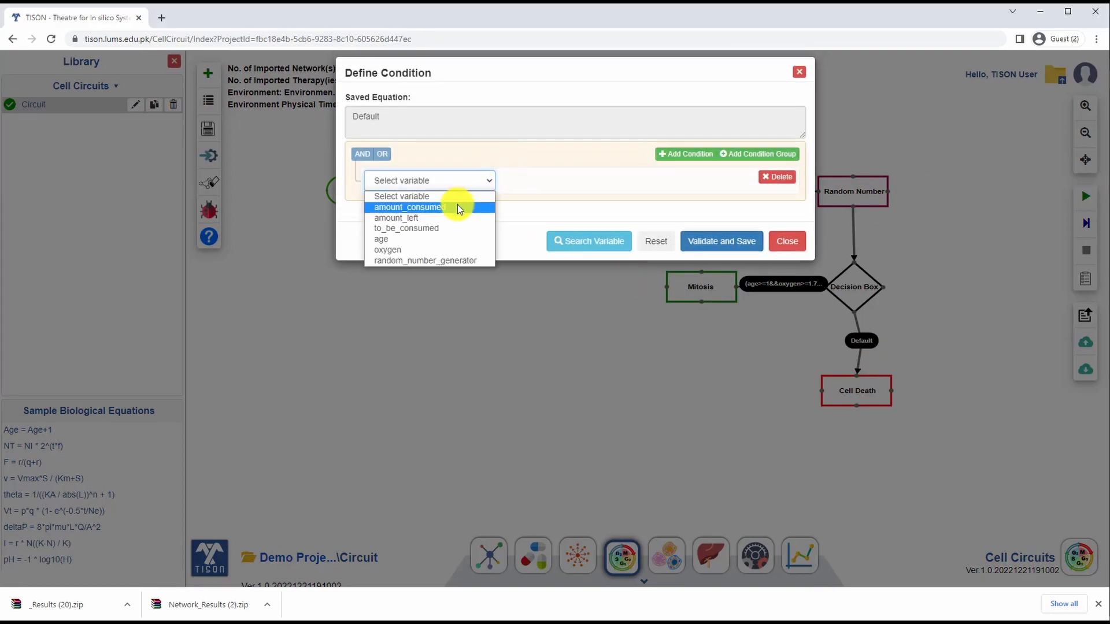
left_click(439, 248)
left_click(581, 179)
left_click(555, 240)
left_click(626, 182)
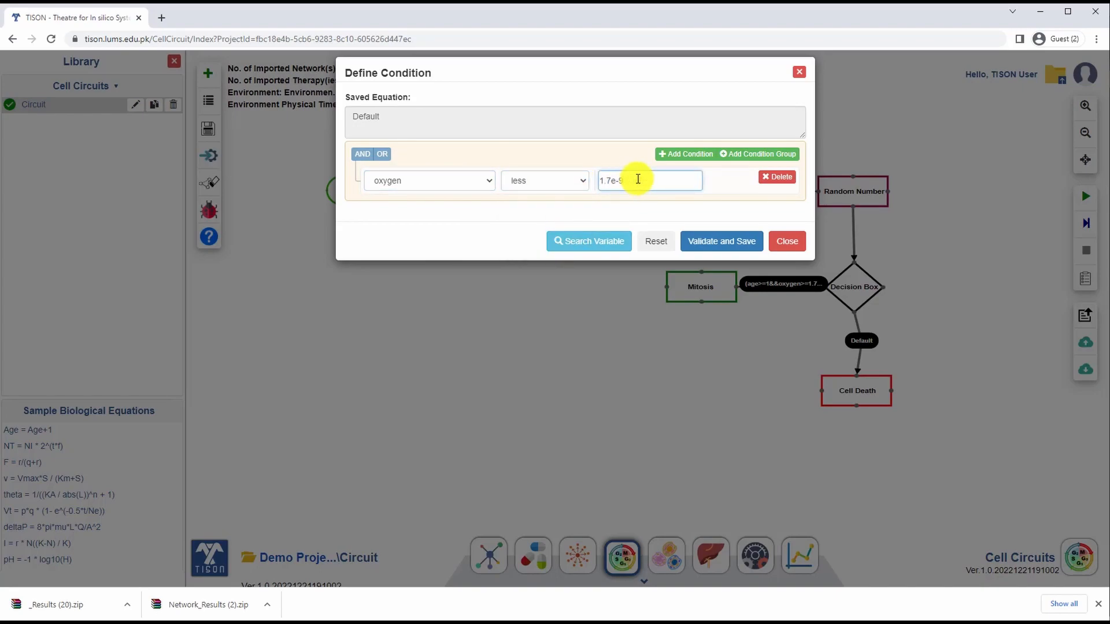
type("1.7e-9")
Step: Add a random_number_generator condition with the value 30 to the Cell Death branch, joined by AND, and validate and save it
left_click(685, 153)
left_click(486, 210)
left_click(457, 289)
left_click(571, 211)
left_click(532, 269)
left_click(631, 210)
type("30")
left_click(721, 275)
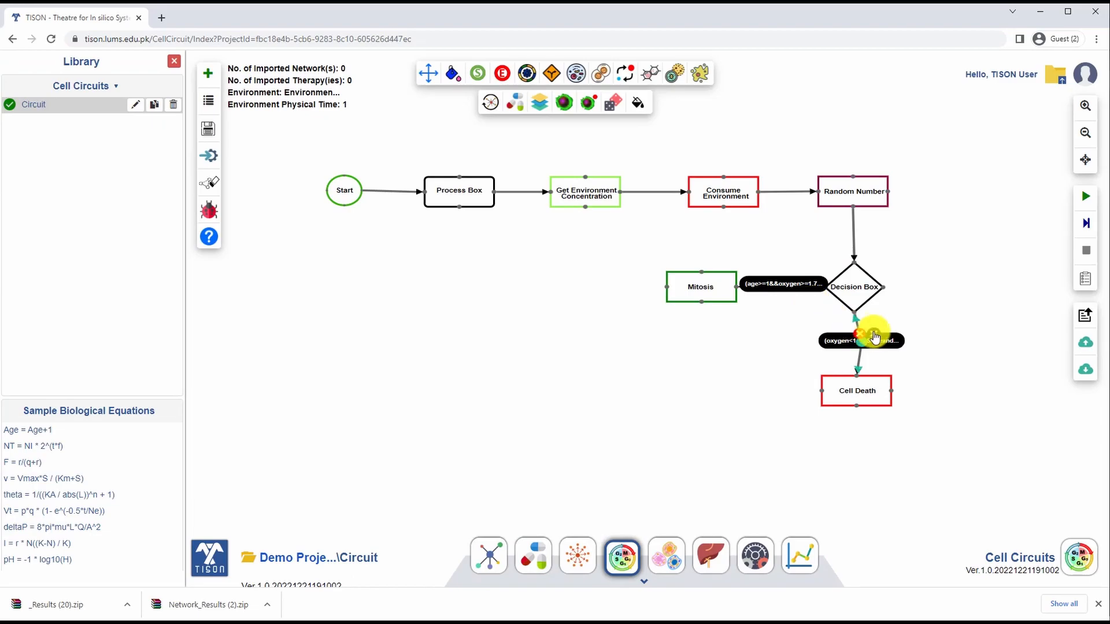
Step: Place an End node below Mitosis, link Mitosis and Cell Death to it, and save the cell circuit
left_click(502, 73)
left_click_drag(721, 388, 701, 391)
left_click_drag(701, 391, 699, 388)
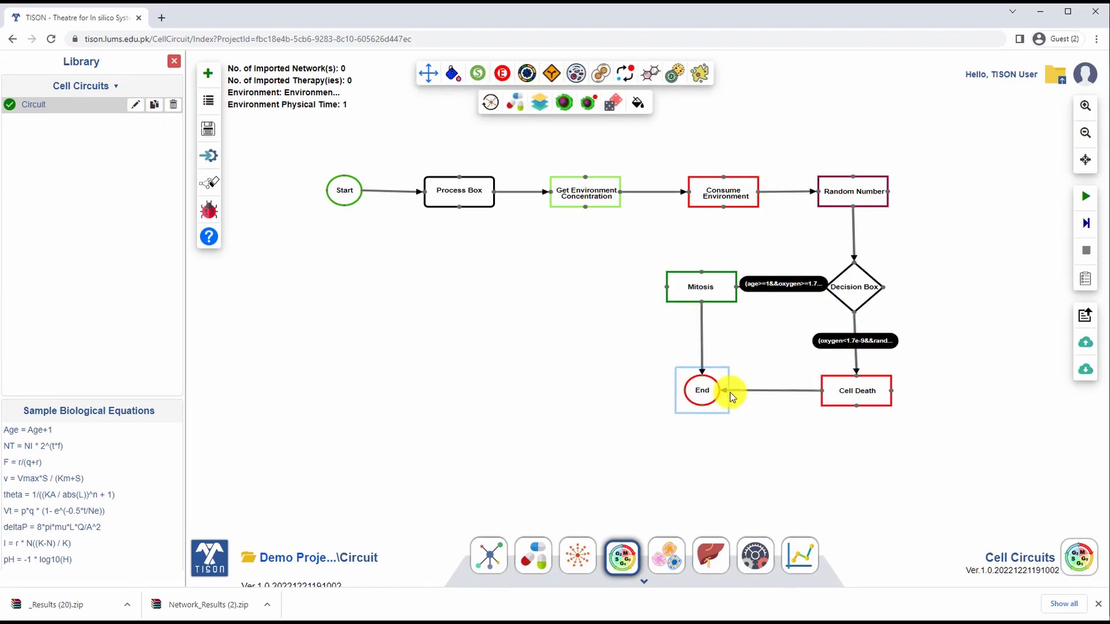
left_click(212, 136)
left_click(496, 148)
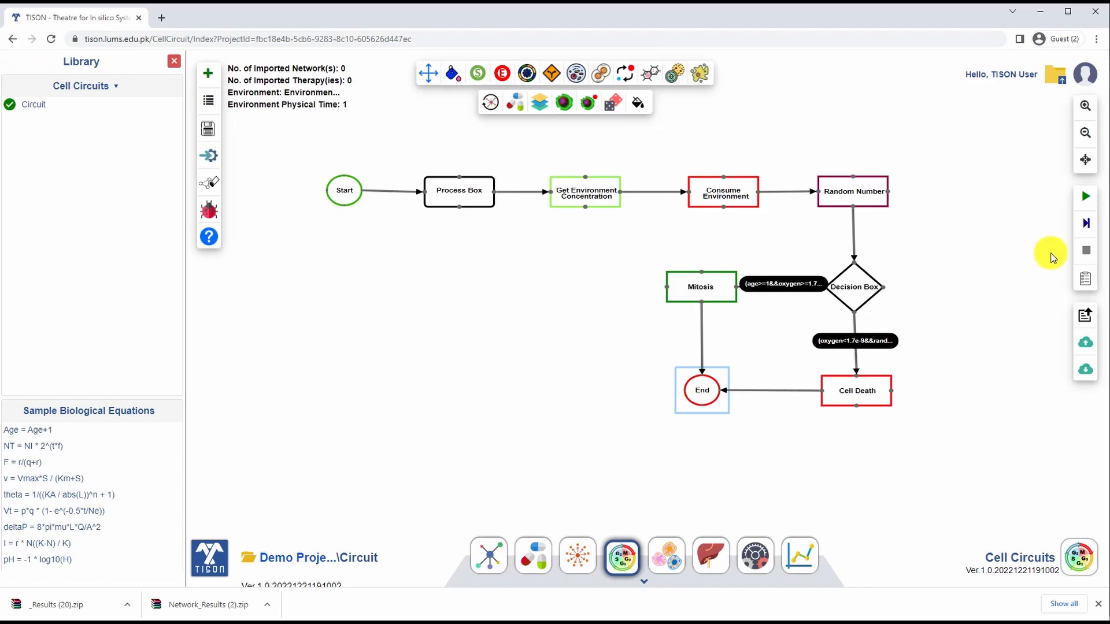
Step: Run the saved cell circuit, view its variable results and close them
left_click(1087, 199)
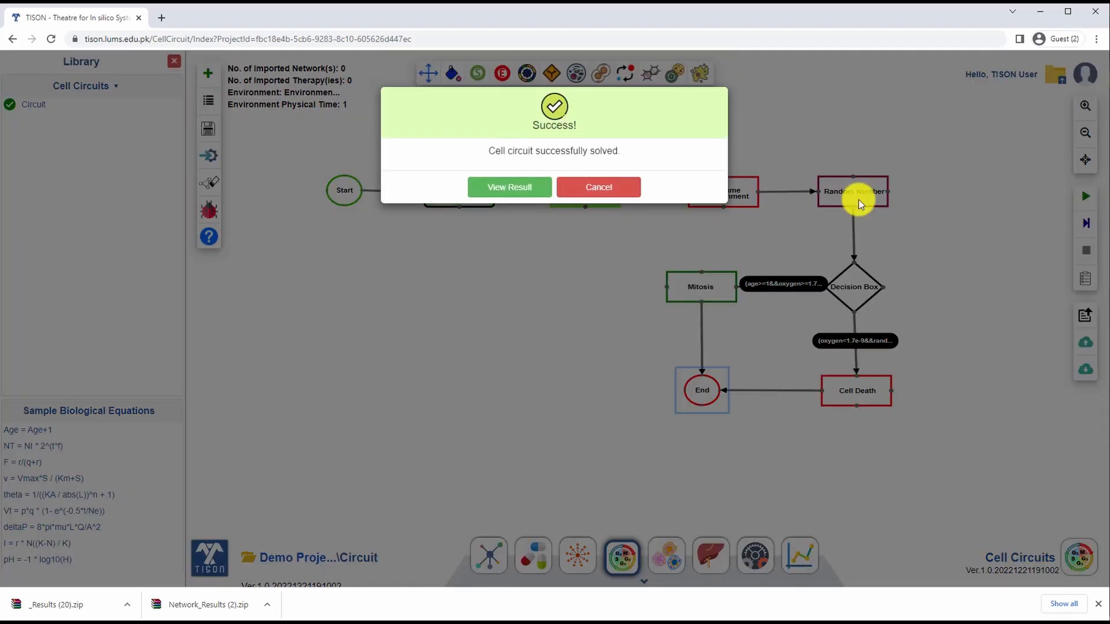
left_click(513, 191)
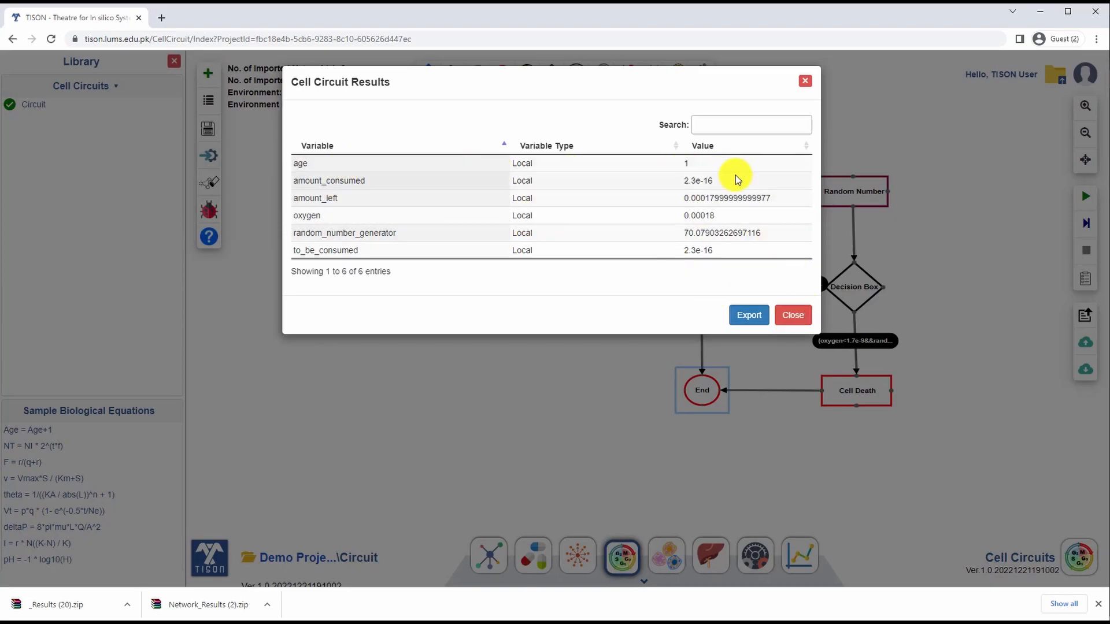
left_click(793, 315)
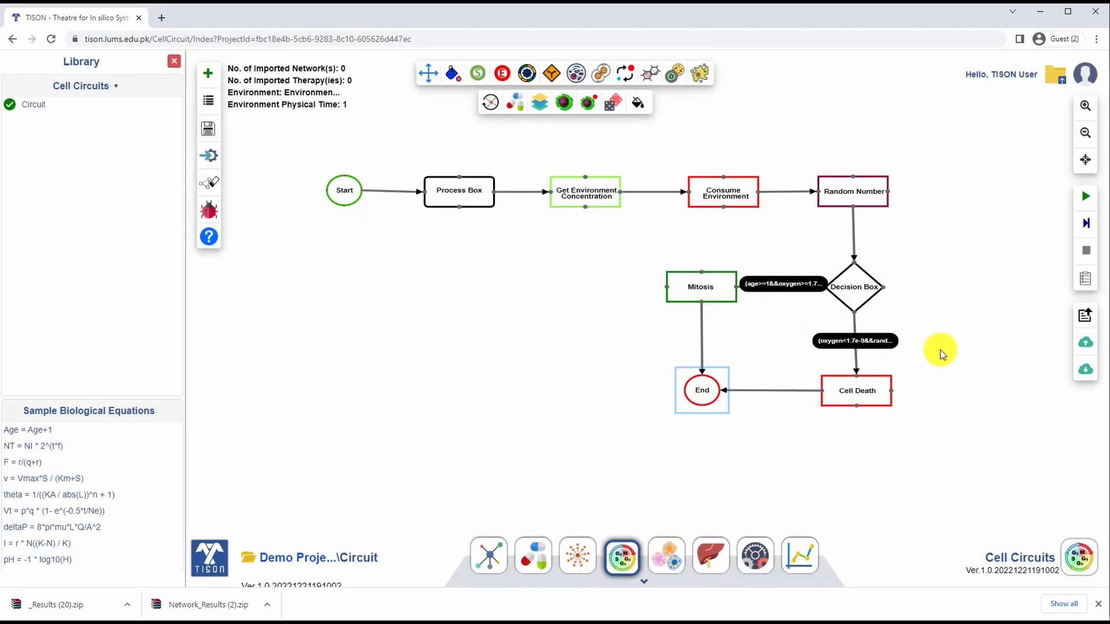
Step: Check the CellLine entry among the cell lines and create a new organoid in the Organoids editor
left_click(666, 567)
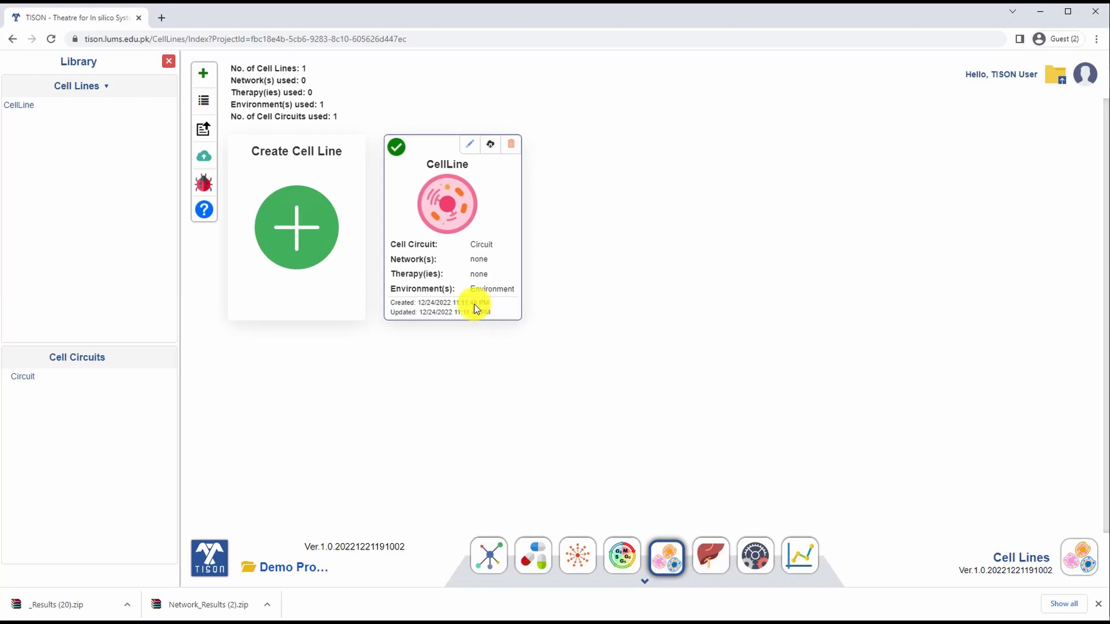
left_click(711, 557)
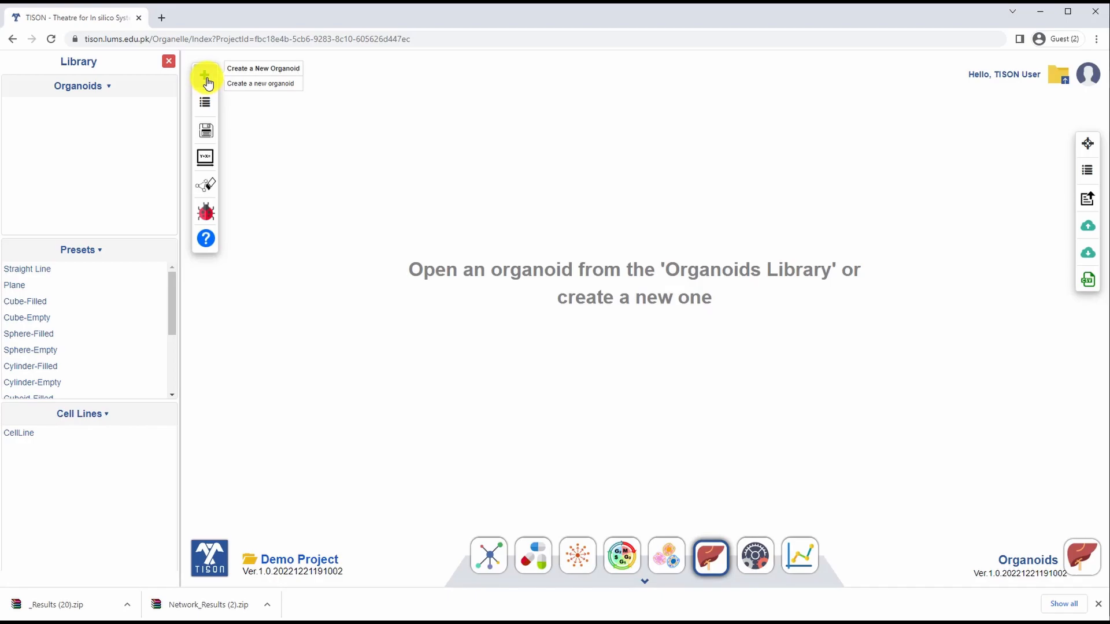
left_click(206, 81)
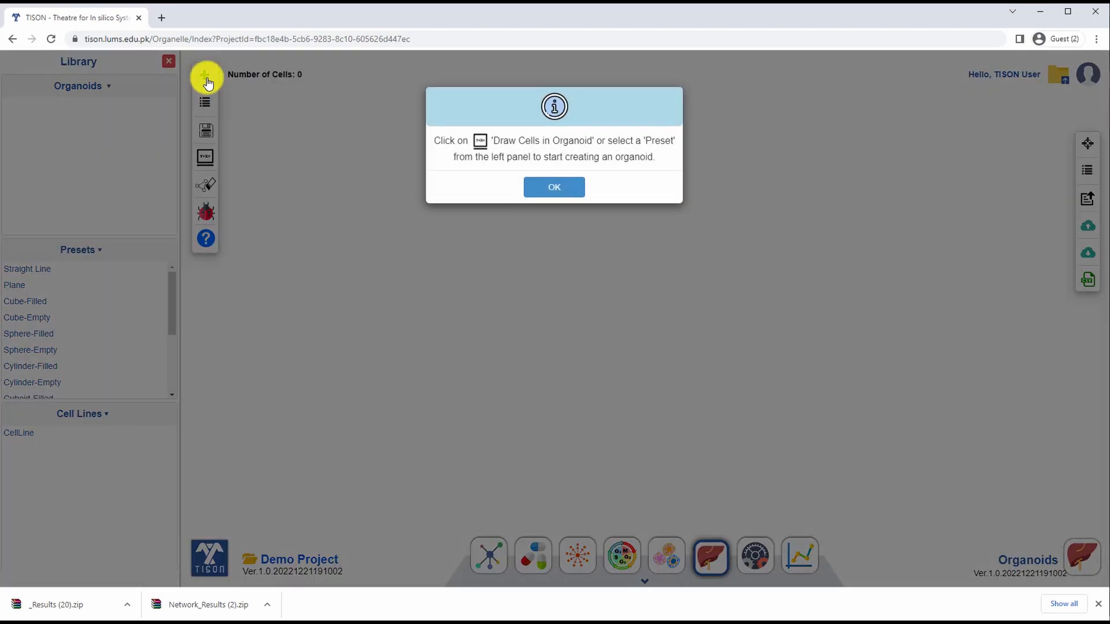
left_click(553, 188)
Step: Define a range-drawn cell group named Organoid with cell line CellLine and a green color of RGB 48, 187, 71
left_click(210, 160)
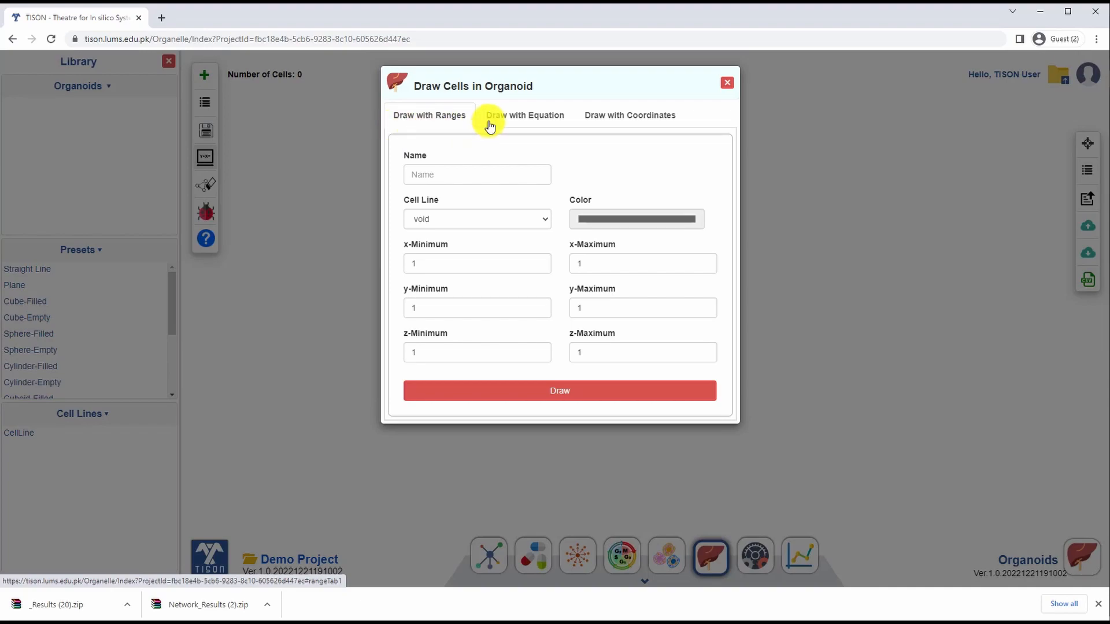
left_click(506, 122)
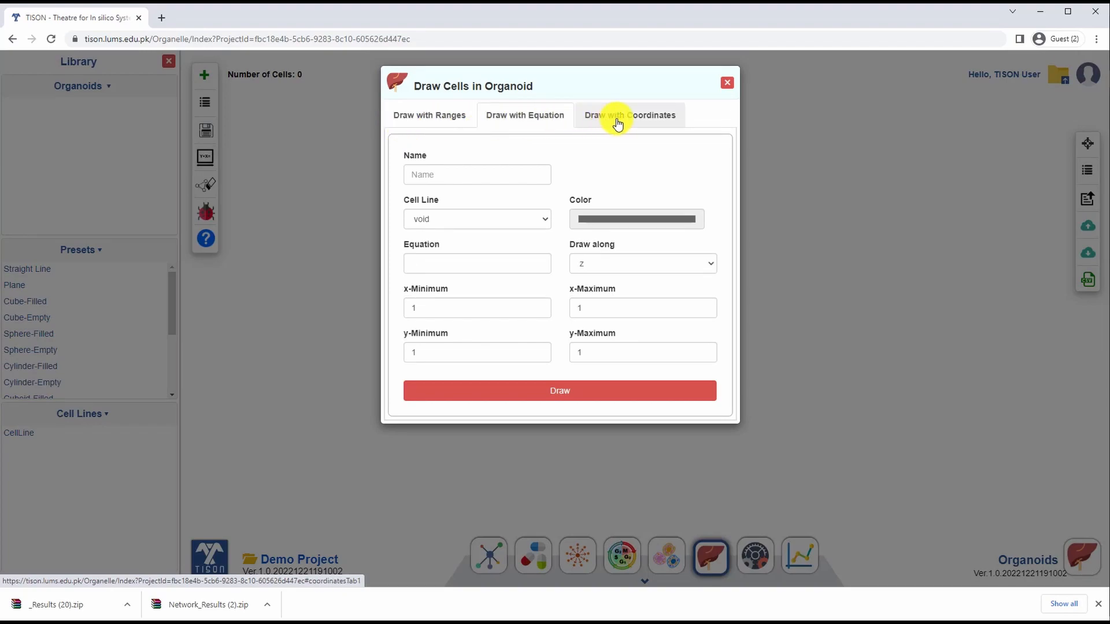
left_click(625, 121)
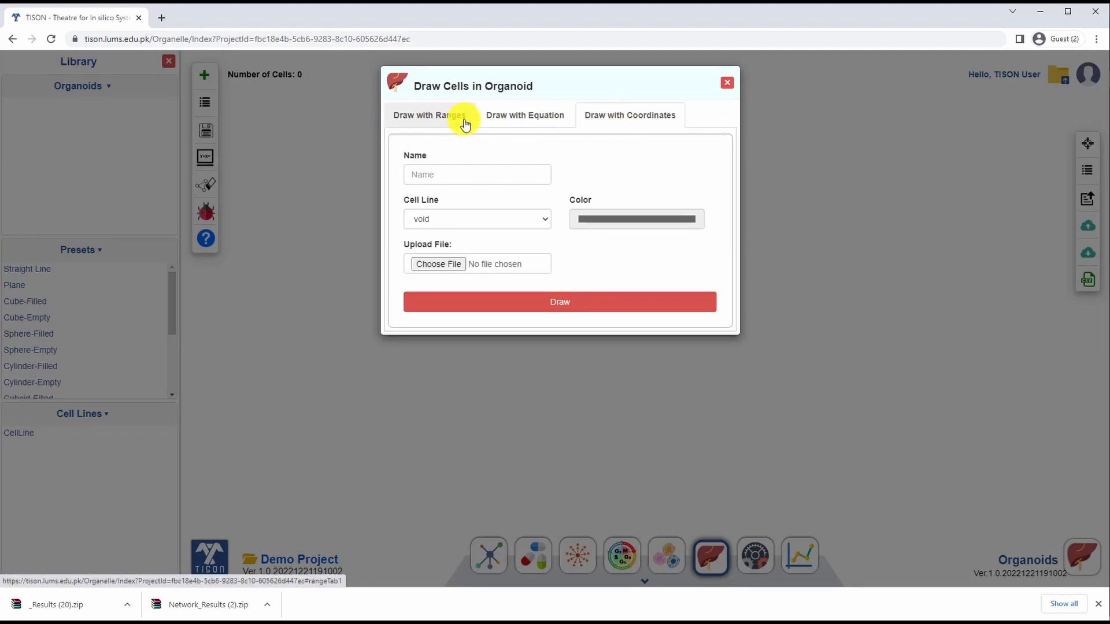
left_click(425, 119)
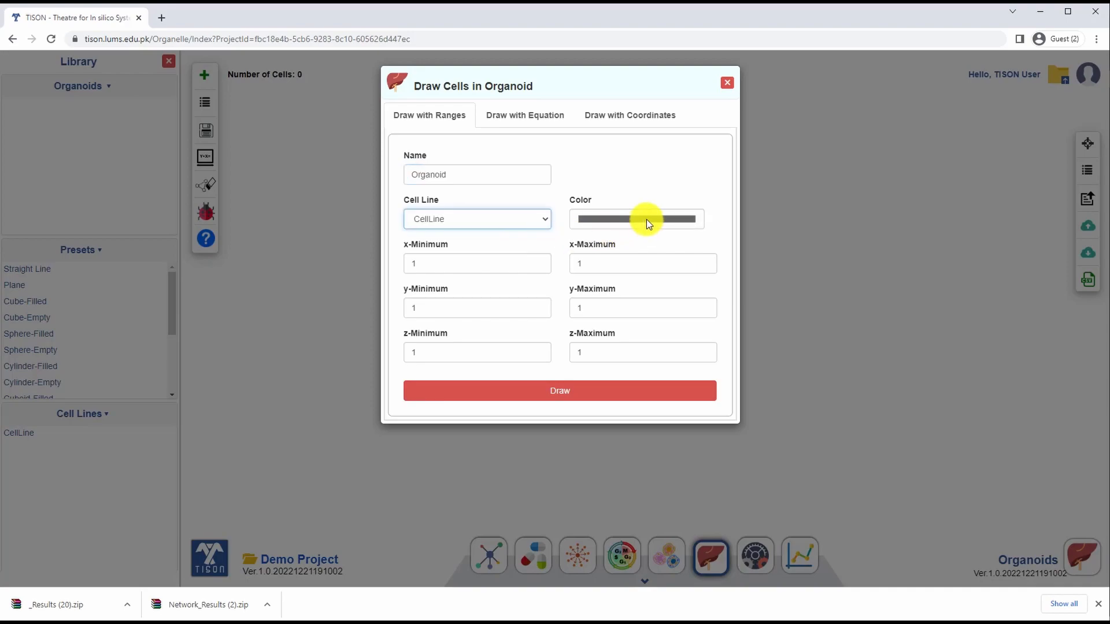
left_click(646, 219)
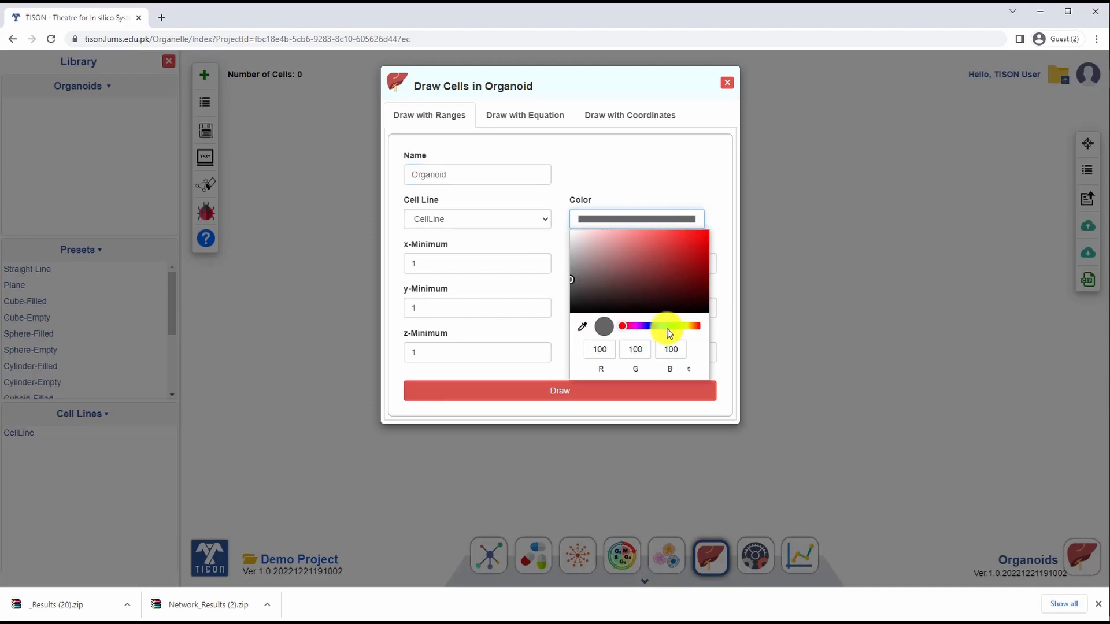
left_click(667, 328)
left_click(672, 253)
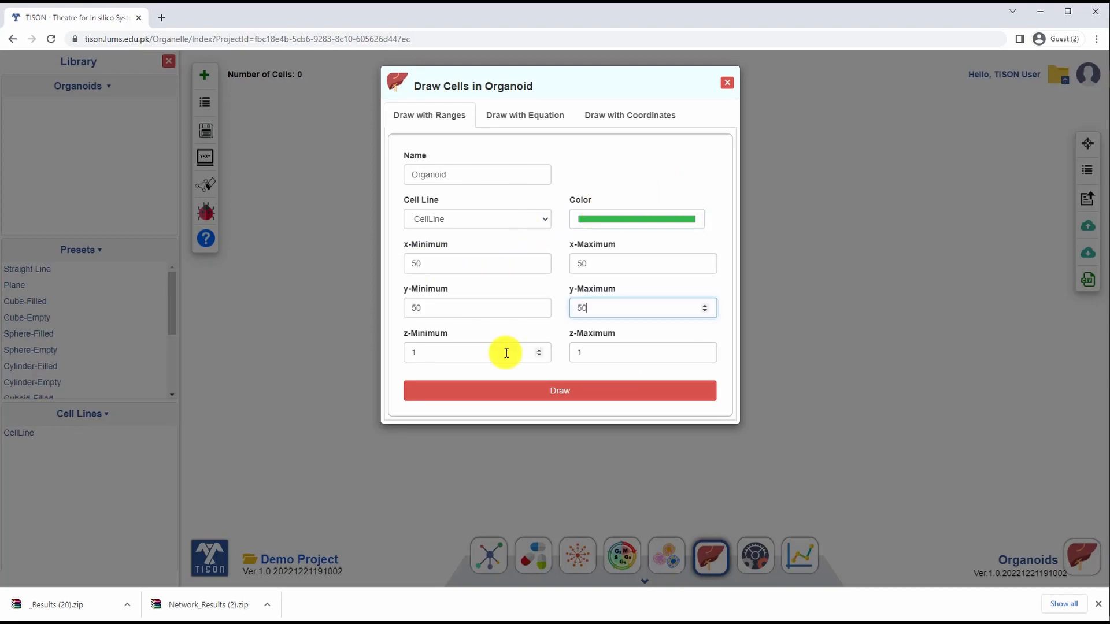
Step: Set the x, y and z minimum and maximum all to 50 and draw the cell in the organoid
left_click(407, 352)
type("50")
double_click(601, 352)
type("50")
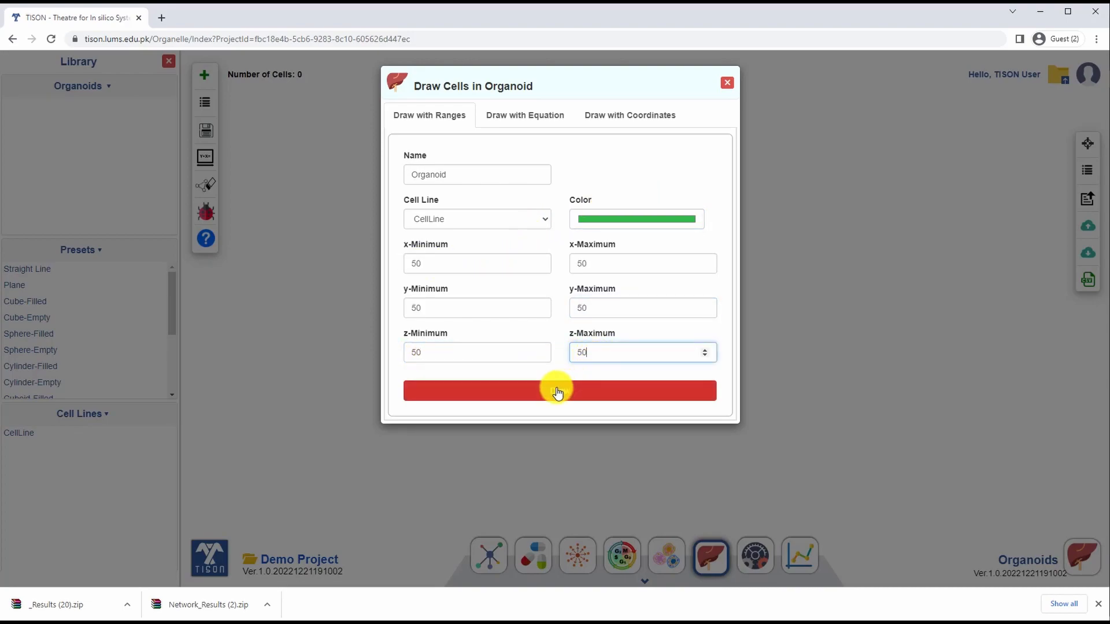
left_click(557, 392)
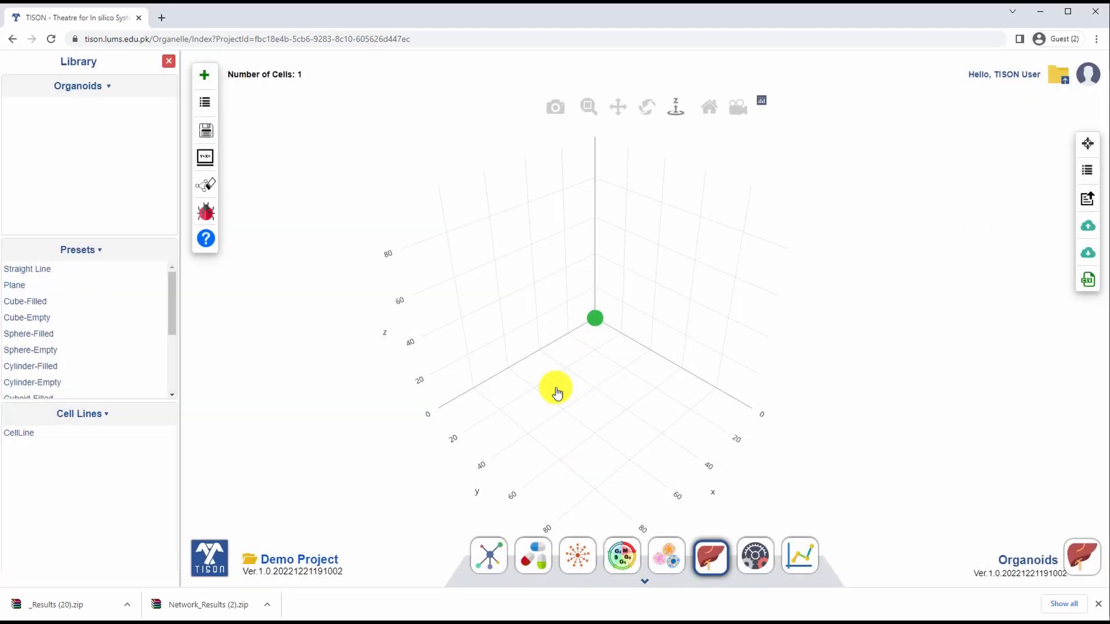
Step: Inspect the drawn cell in the 3D plot and save the organoid under the name Organoid
left_click_drag(684, 341, 578, 319)
mouse_move(599, 320)
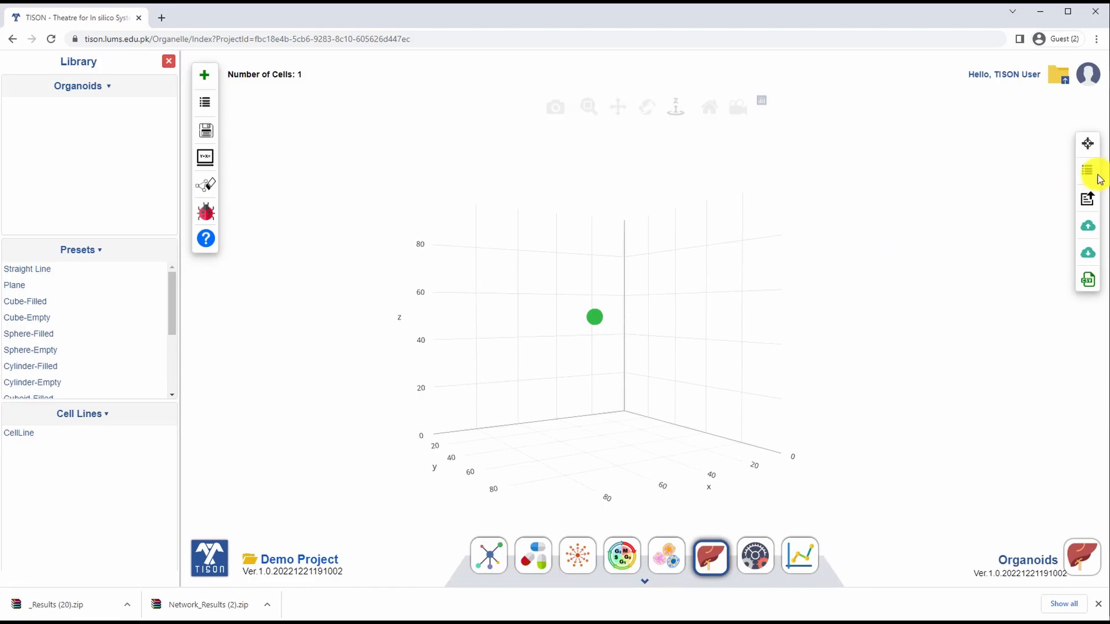
left_click(205, 131)
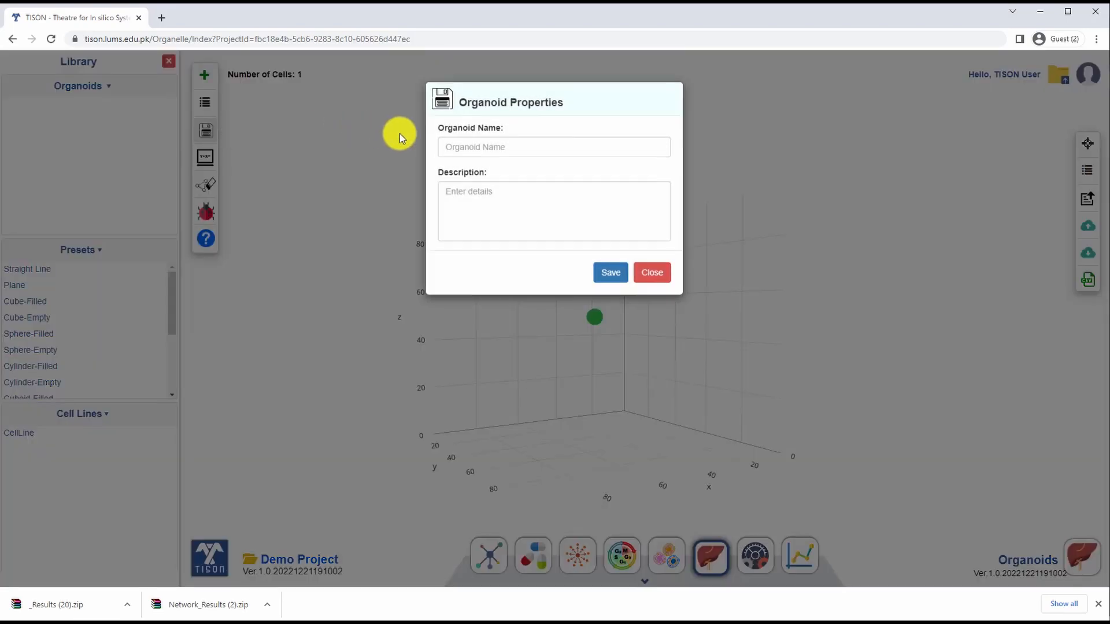
left_click(493, 145)
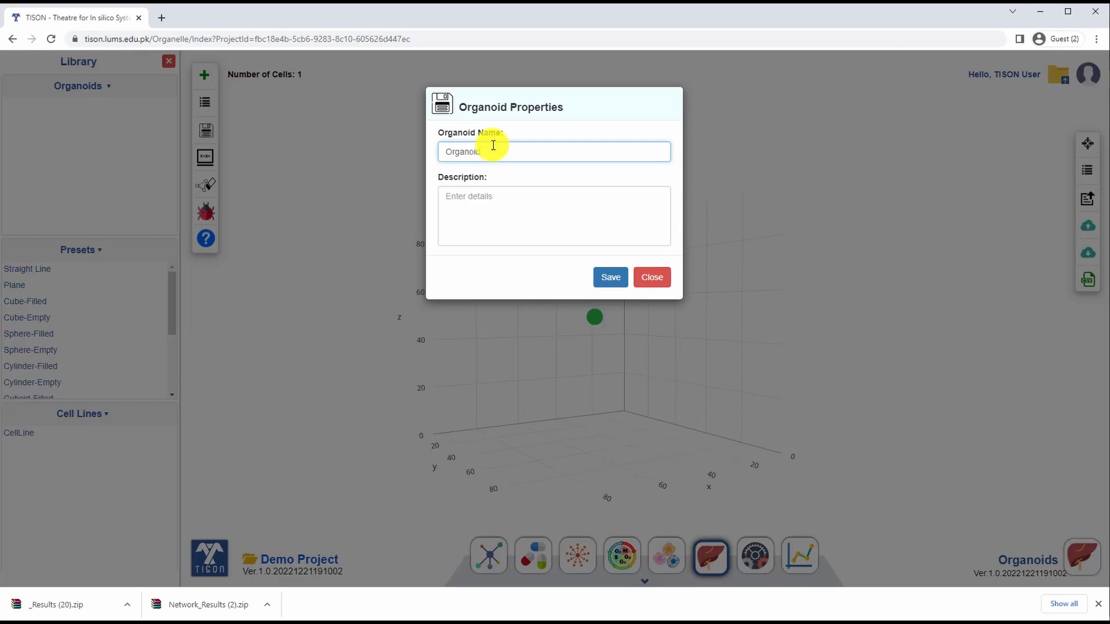
left_click(610, 277)
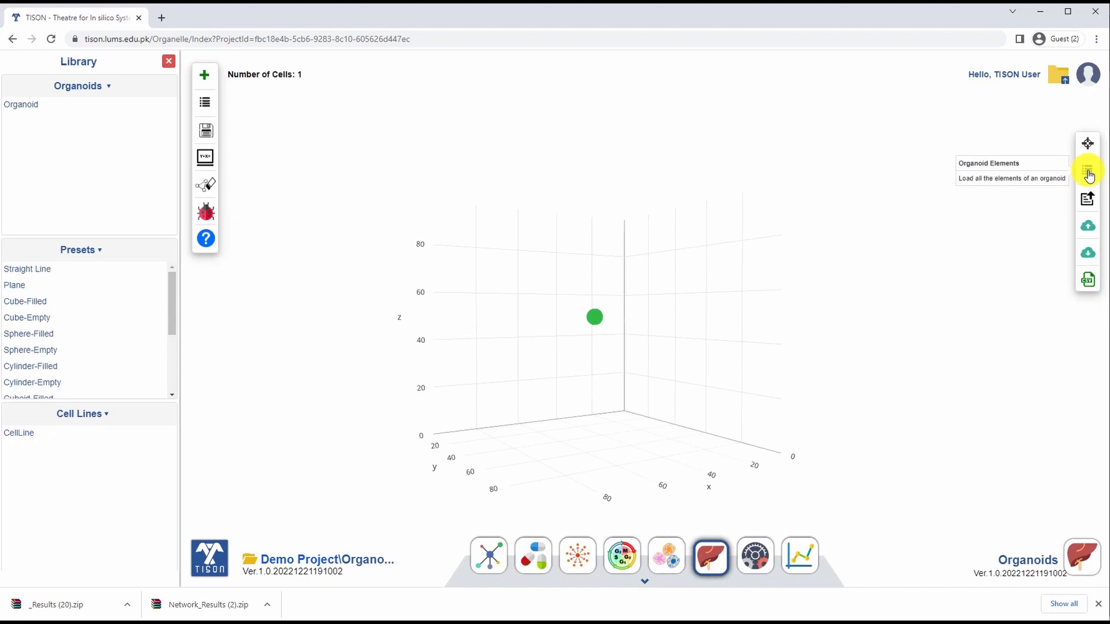
Step: List the organoid's elements and open the Organoid element for editing
left_click(1088, 172)
mouse_move(978, 124)
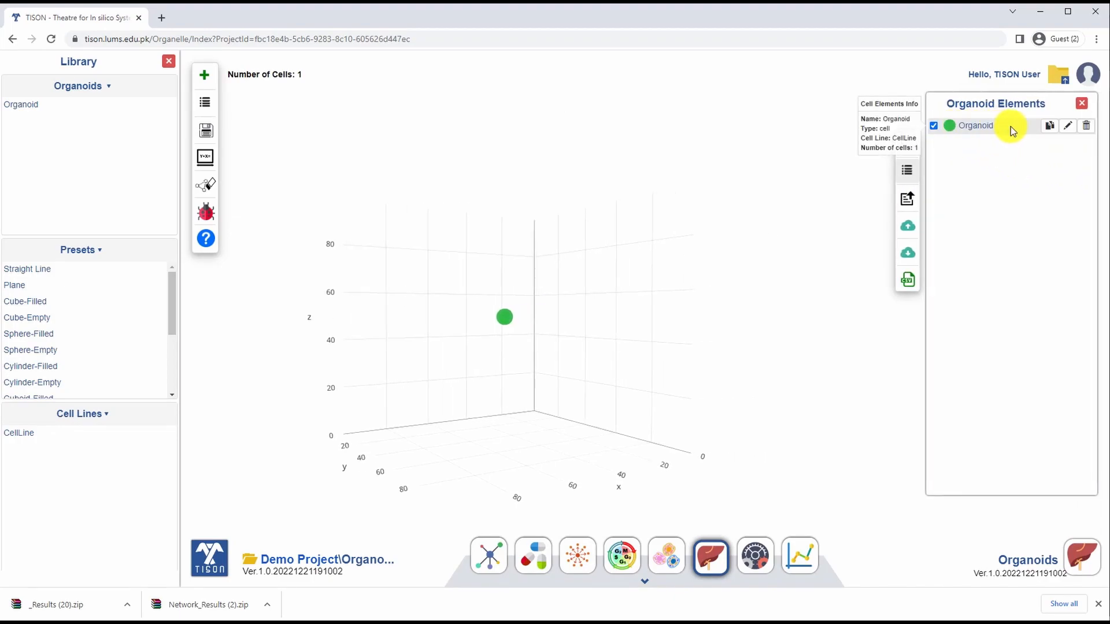
left_click(1067, 127)
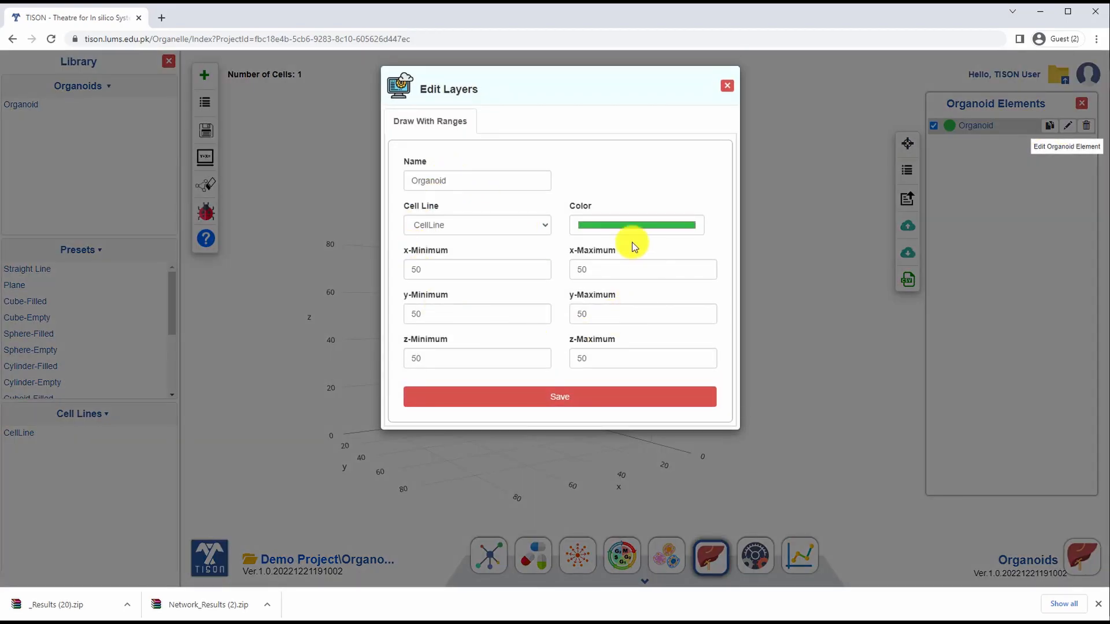
Step: Recolor the Organoid element from green to a bright orange-red and save the layer edit
left_click(662, 224)
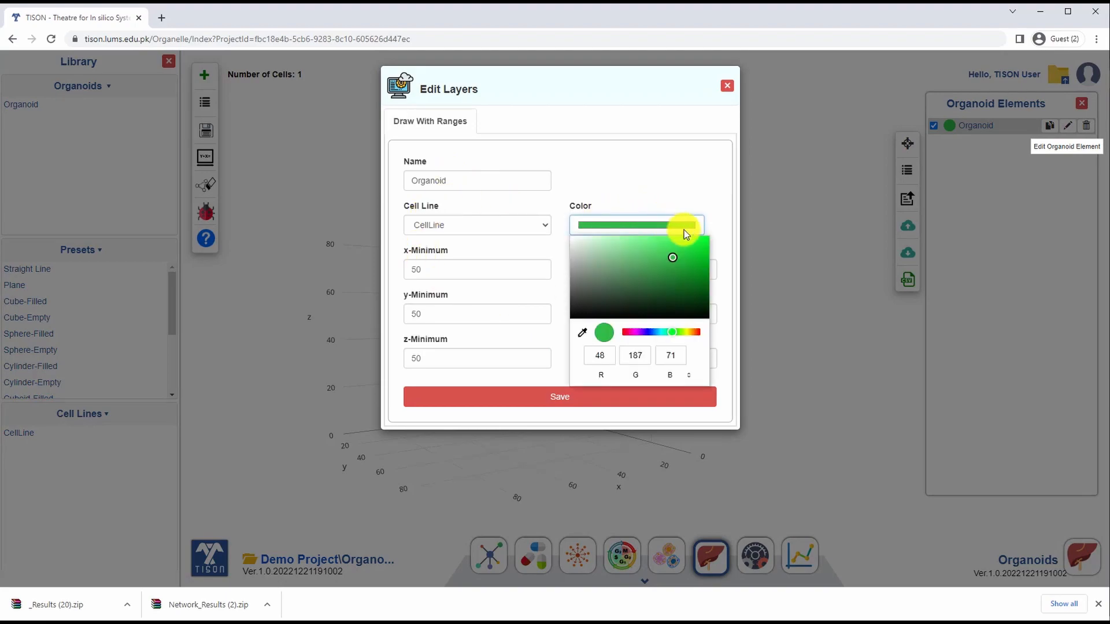
left_click(698, 333)
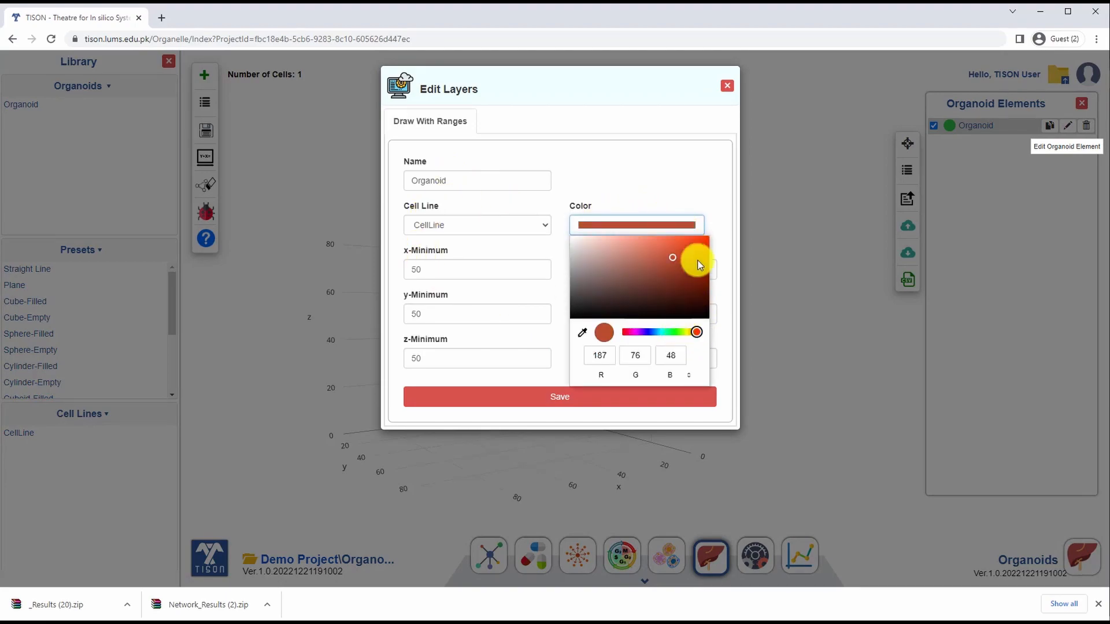
left_click(629, 189)
left_click(547, 404)
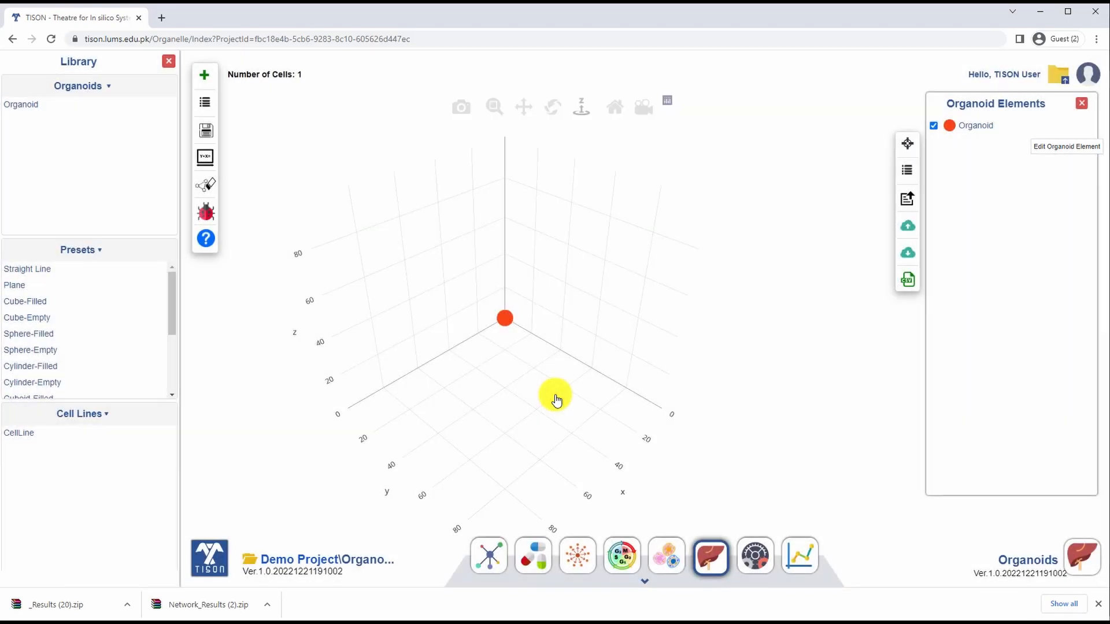
Step: Tilt the 3D plot to check the recolored cell and save the organoid to the database
left_click_drag(534, 400, 535, 372)
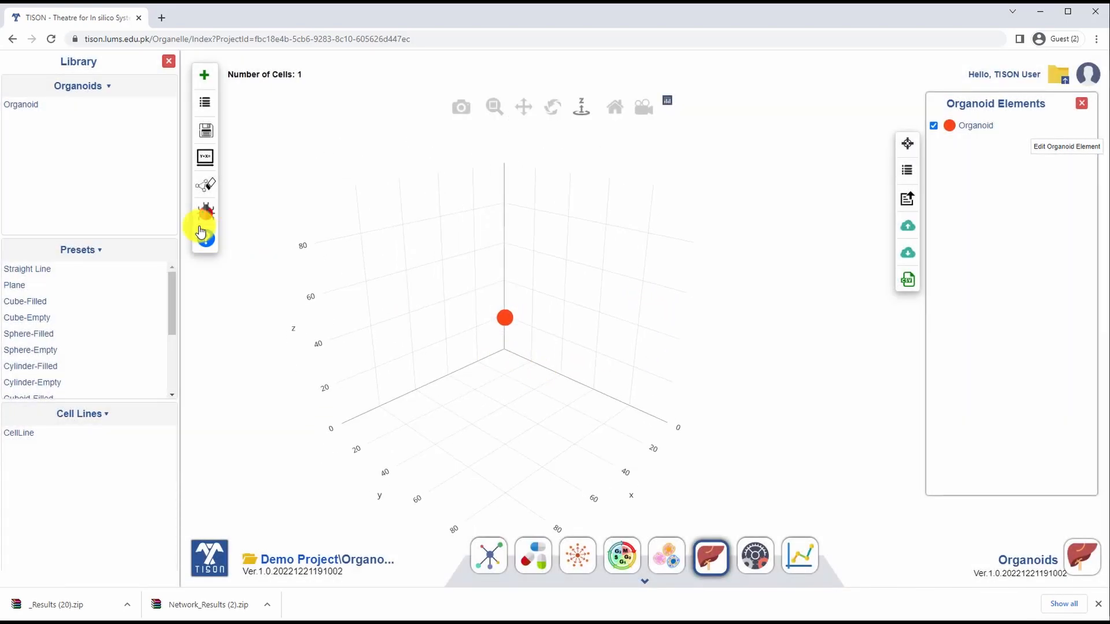
left_click(207, 132)
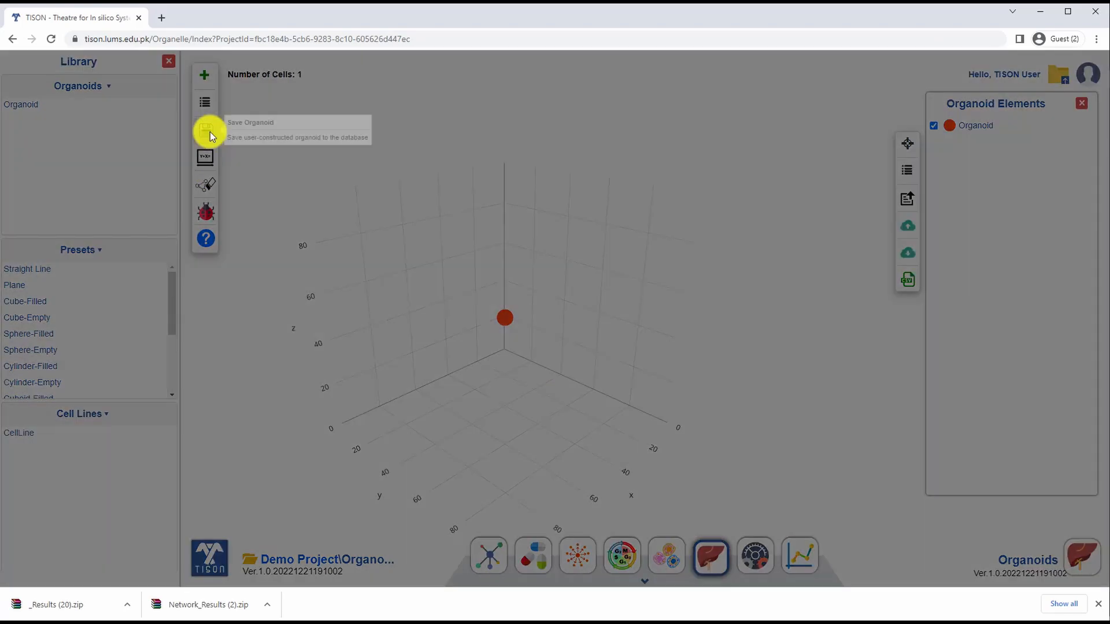
left_click(509, 172)
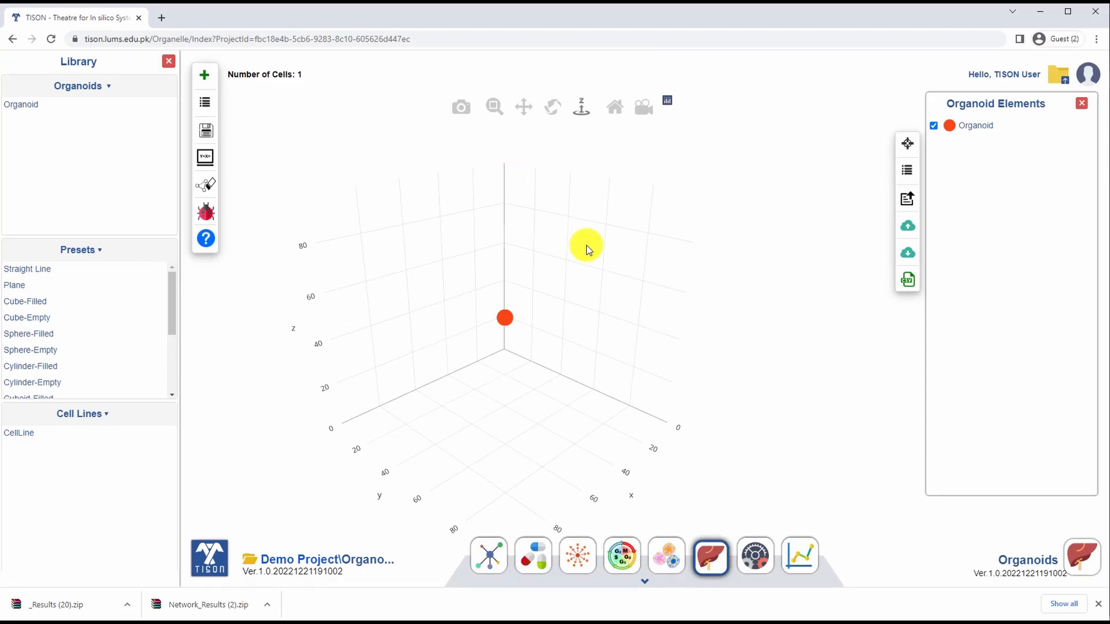
Step: In the Simulations editor, create a simulation named Simulation with 60 time steps using the organoid Organoid
left_click(759, 567)
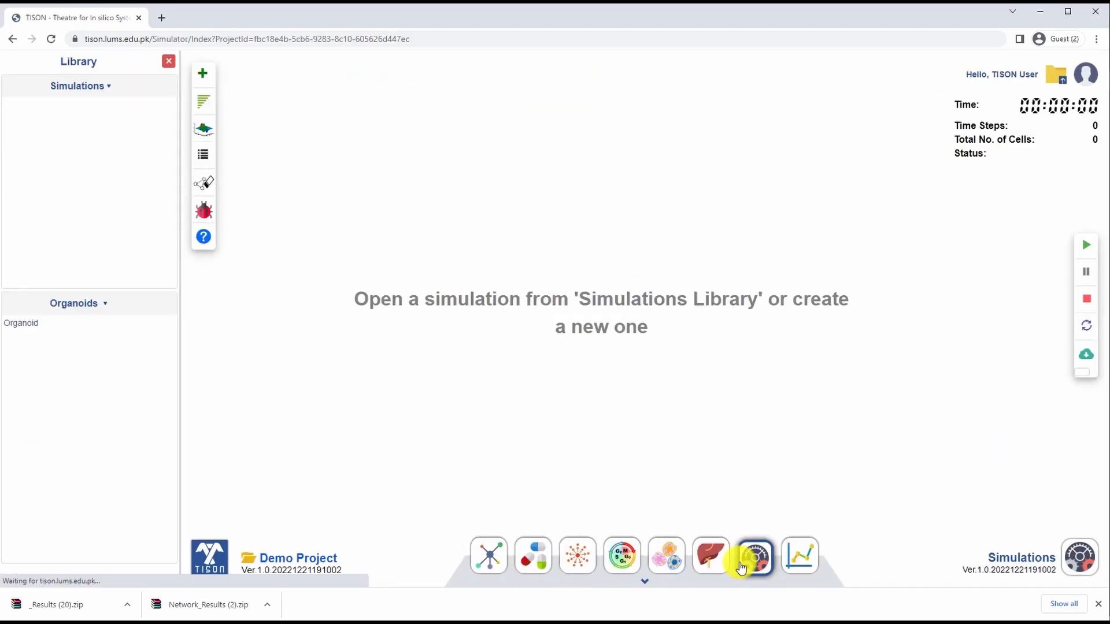
left_click(202, 82)
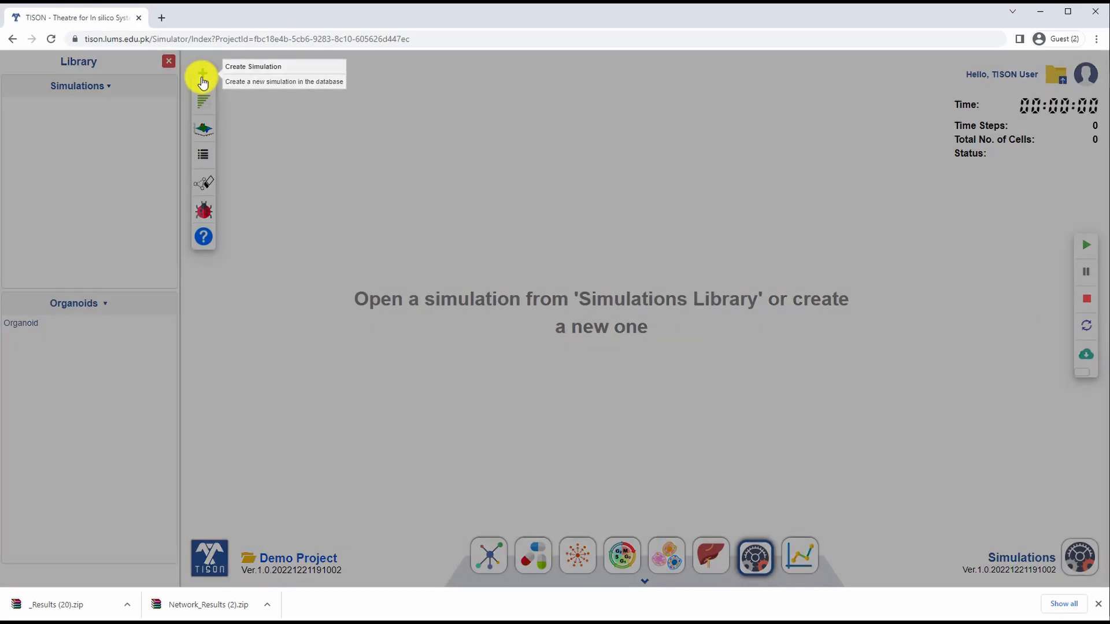
left_click(478, 126)
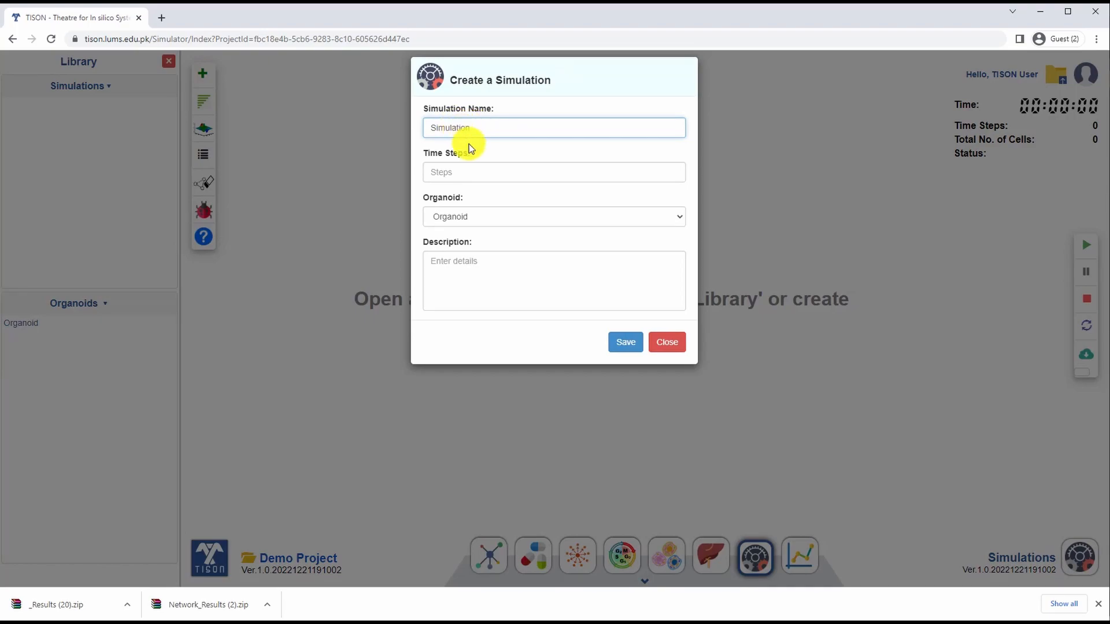
left_click(450, 174)
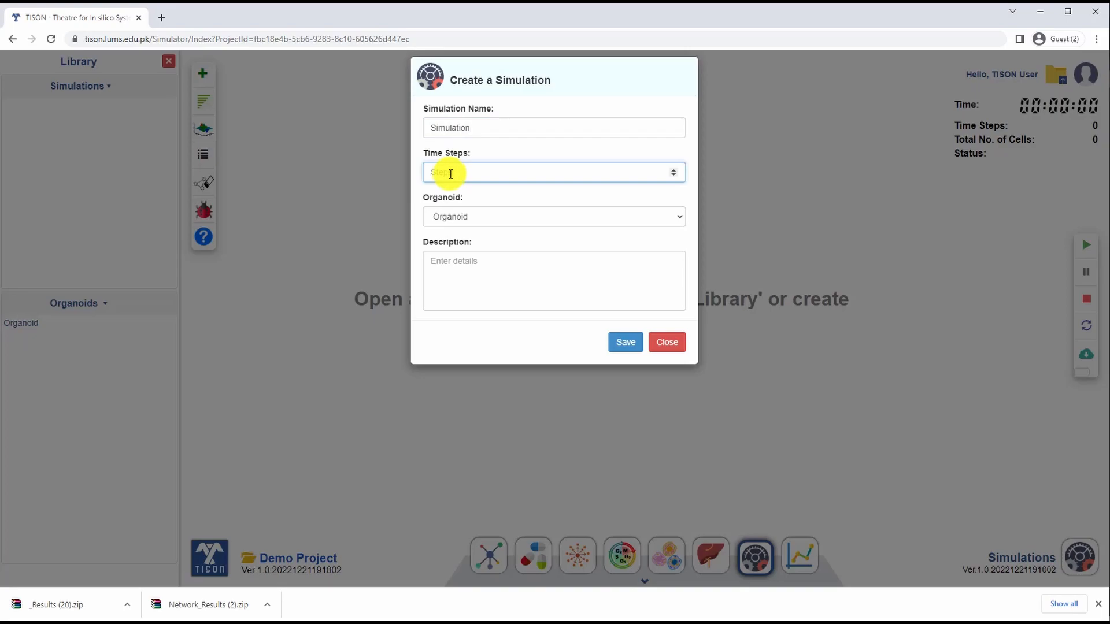
type("60")
left_click(462, 223)
left_click(463, 232)
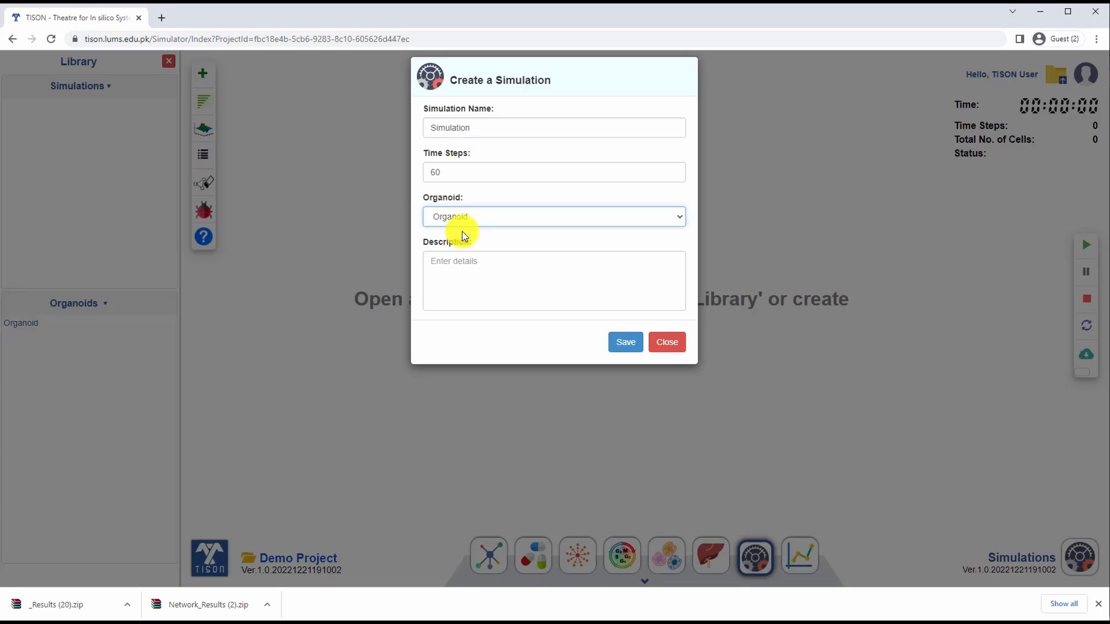
left_click(627, 343)
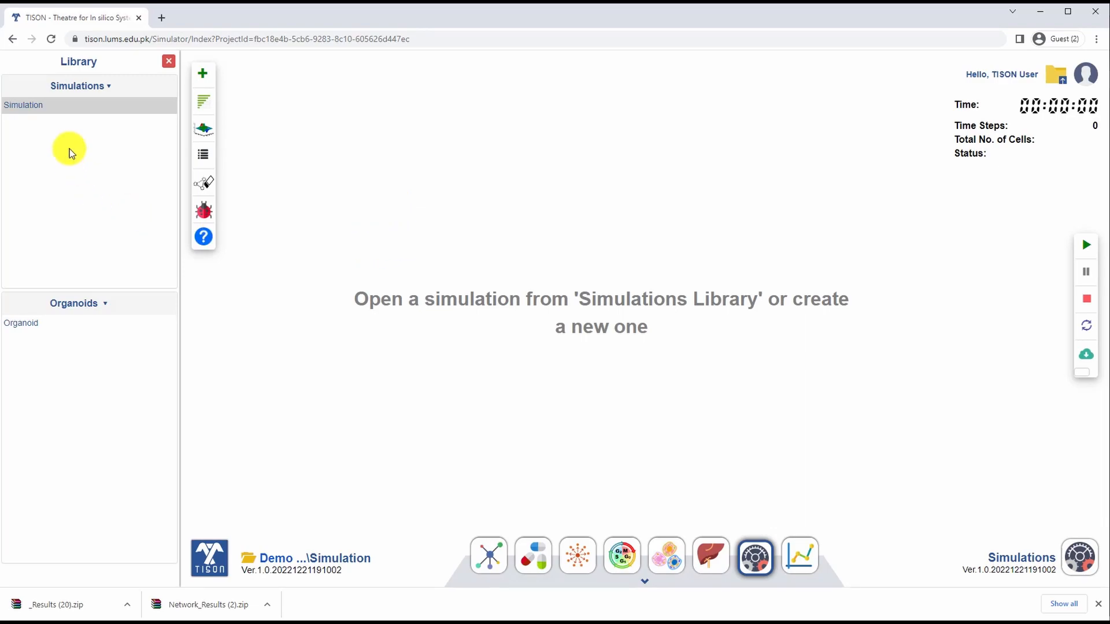
Step: Open Simulation from the library to run it, and inspect the simulated cell cluster in the 3D plot from different angles
mouse_move(53, 110)
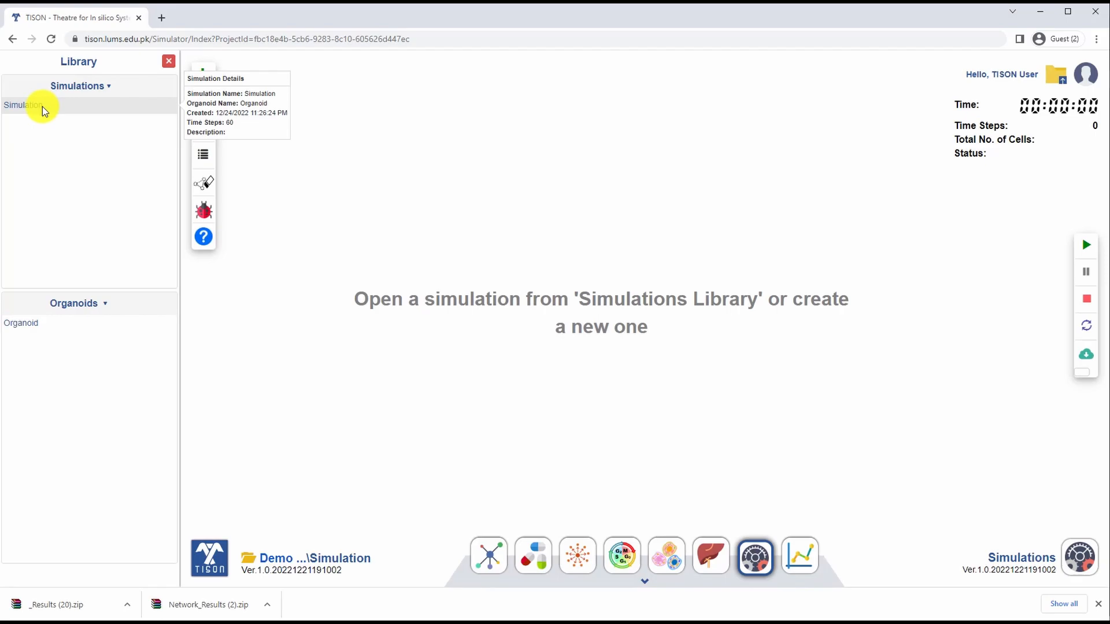
double_click(43, 106)
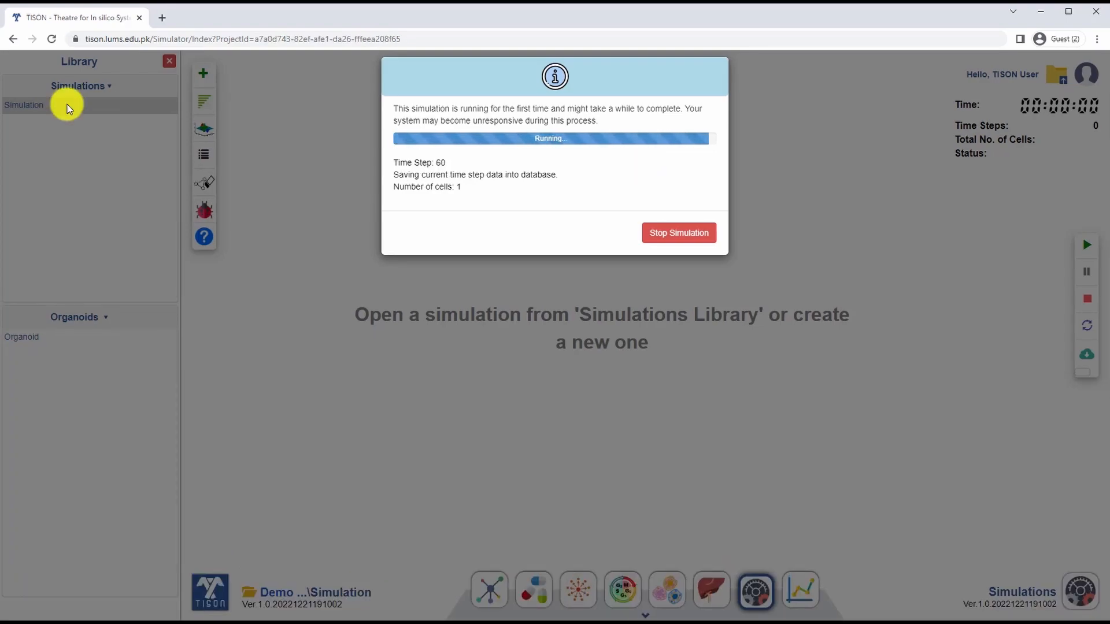
left_click(674, 212)
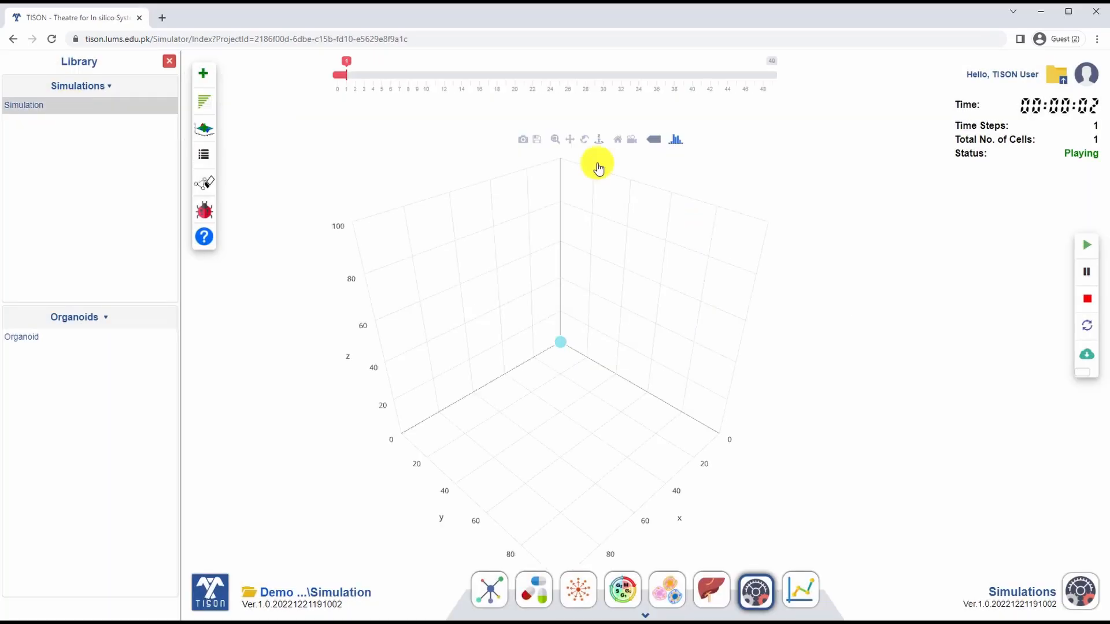
scroll(580, 291, "up", 5)
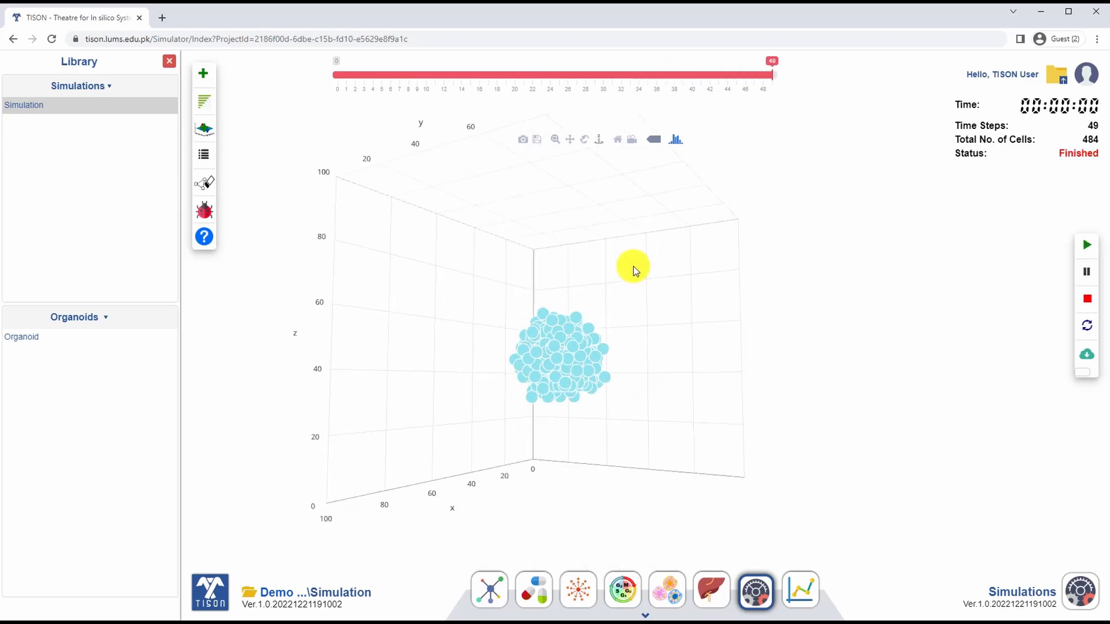
left_click_drag(606, 377, 661, 407)
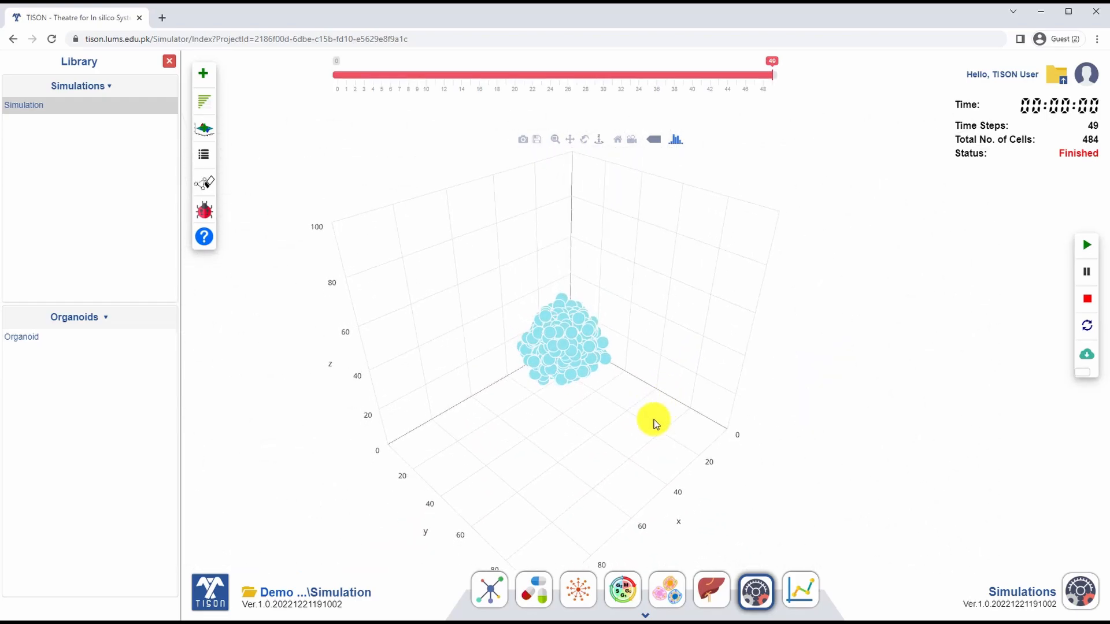
Step: In the Analytics editor, create an analytical query named Analytics for the simulation Simulation
left_click(805, 598)
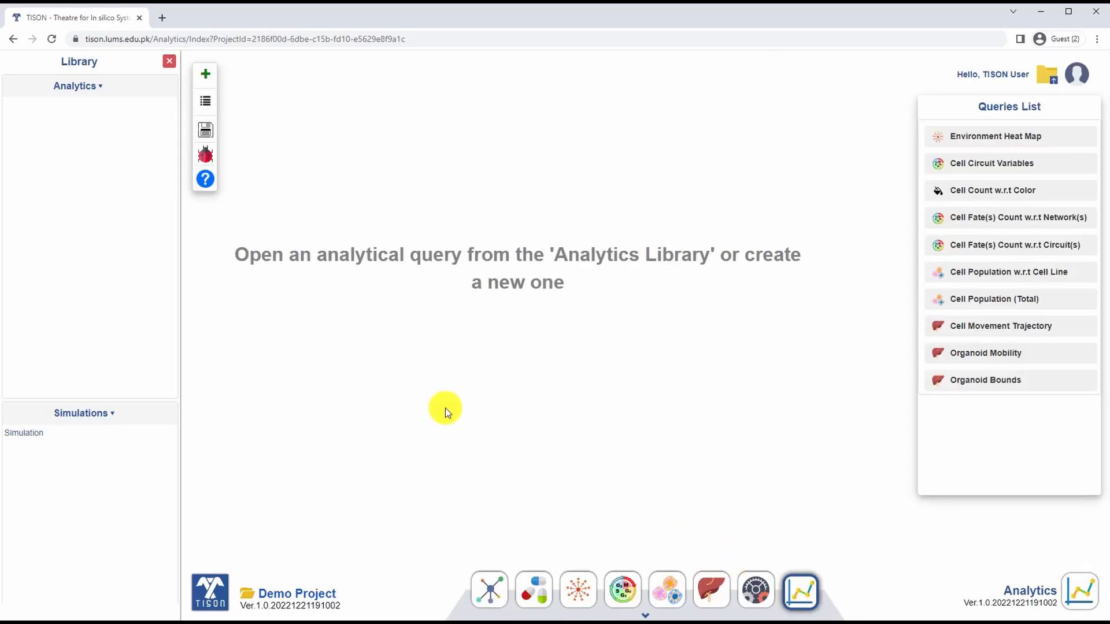
left_click(205, 73)
type("Analy")
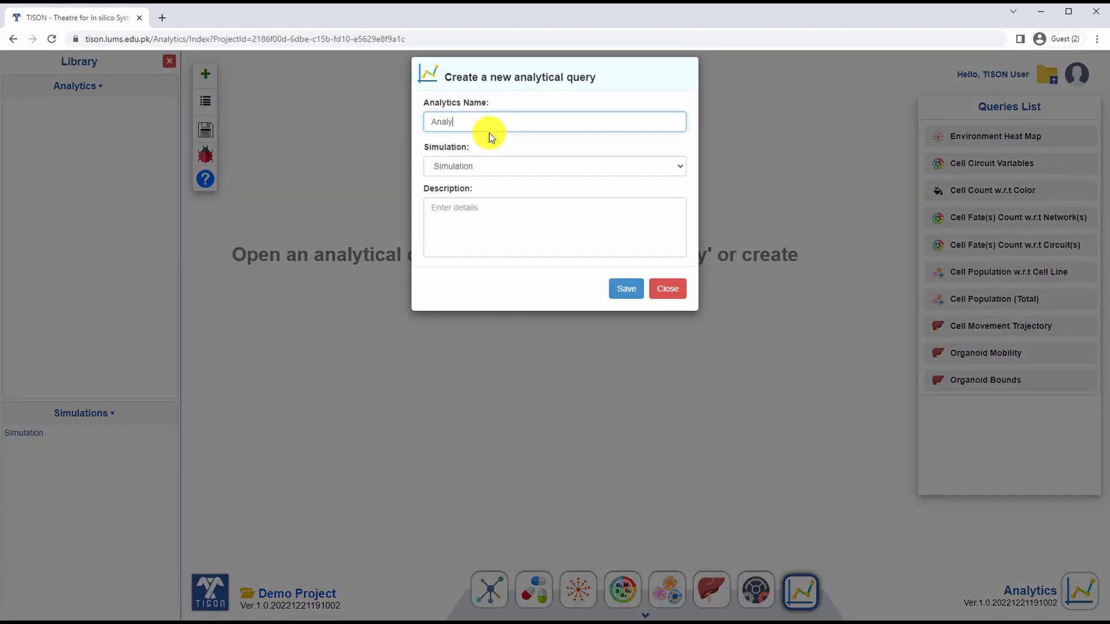
left_click(494, 159)
left_click(495, 181)
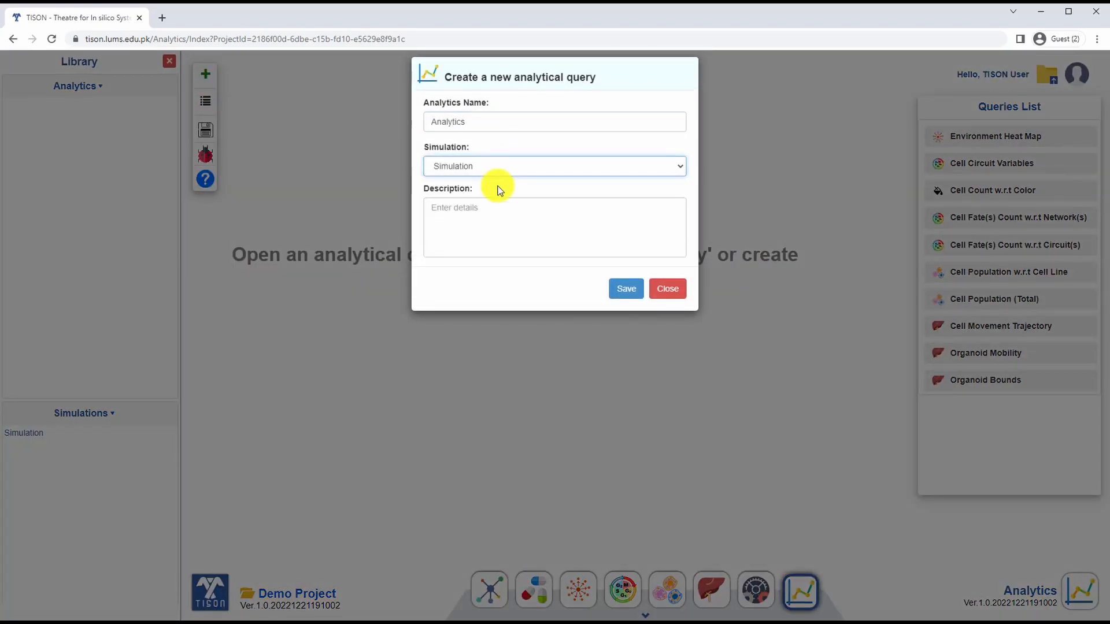
left_click(642, 295)
left_click(527, 141)
Step: Open the Analytics query and plot the total cell population over the time steps
left_click(113, 110)
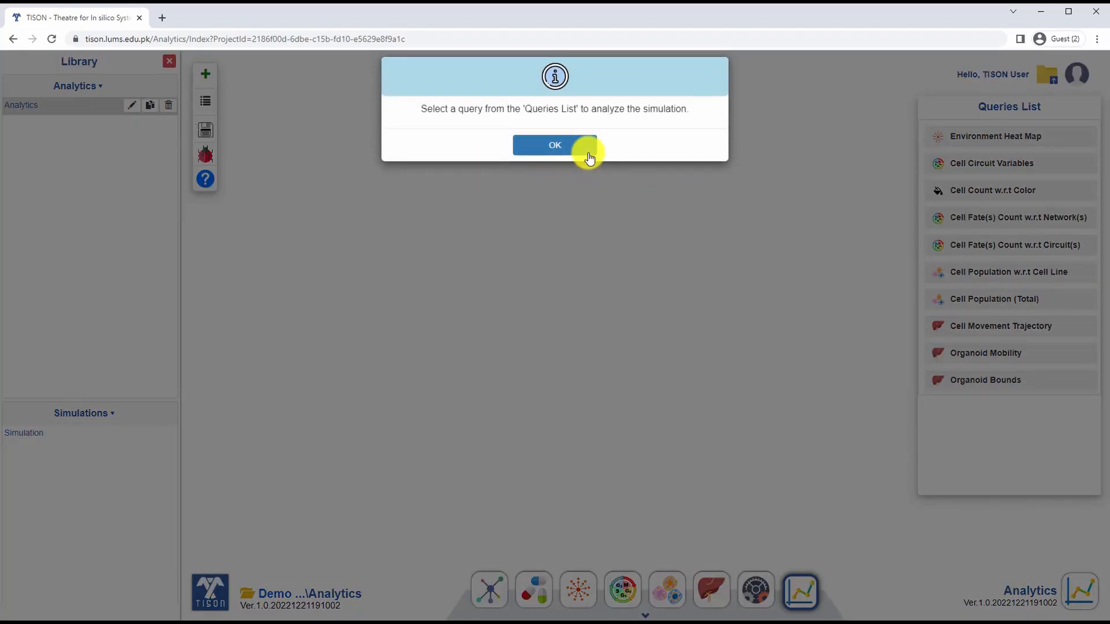
left_click(588, 154)
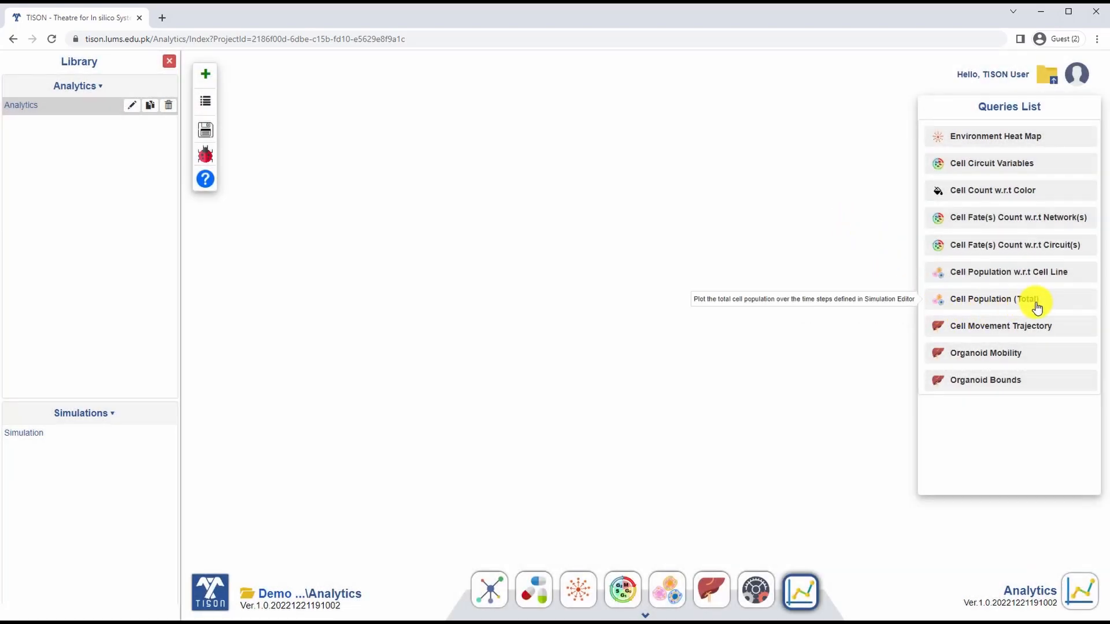
left_click(999, 306)
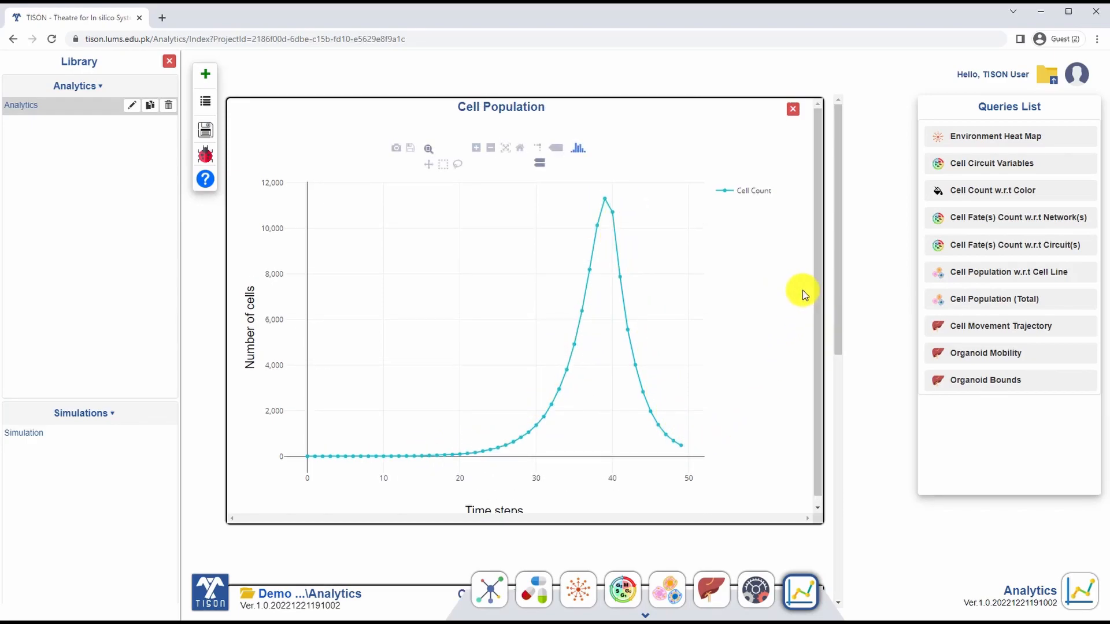
Step: Plot the Organoid Bounds query and examine the organoid's boundary surface in 3D
left_click(985, 384)
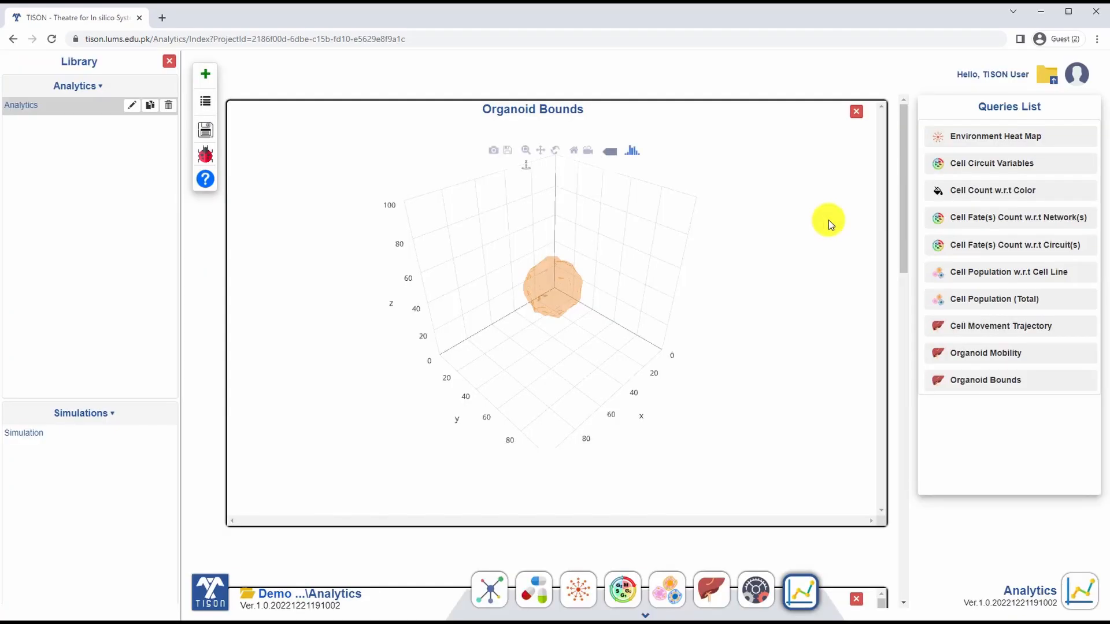
scroll(569, 290, "up", 5)
scroll(634, 293, "down", 2)
left_click_drag(635, 295, 612, 359)
scroll(590, 294, "down", 4)
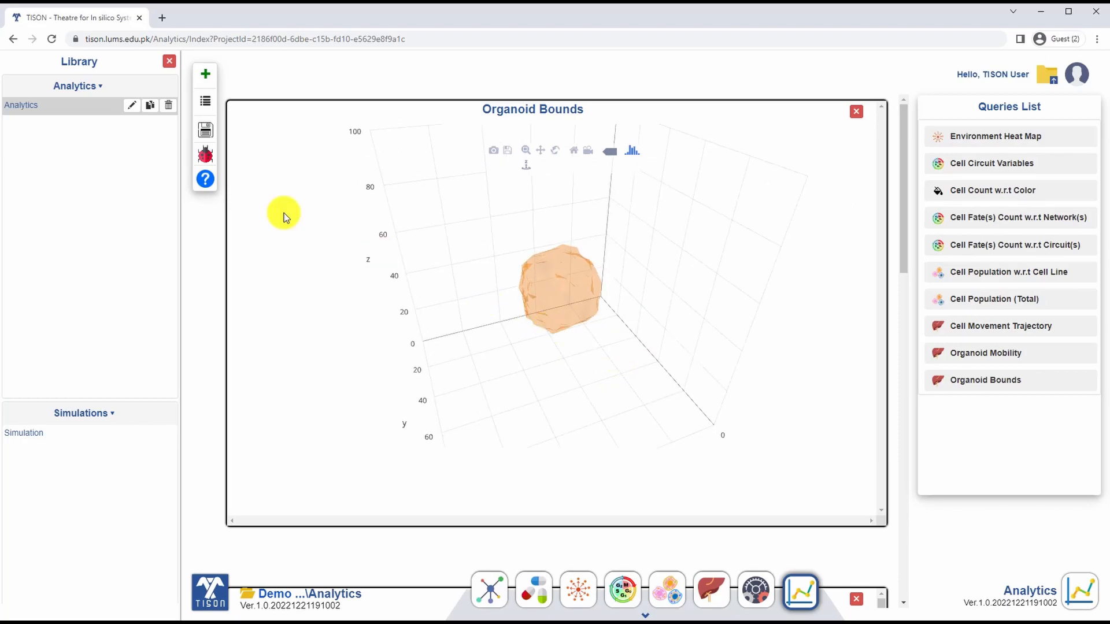
Step: Save the analytics and return to the Cell Population plot below the organoid bounds
left_click(206, 130)
left_click(560, 156)
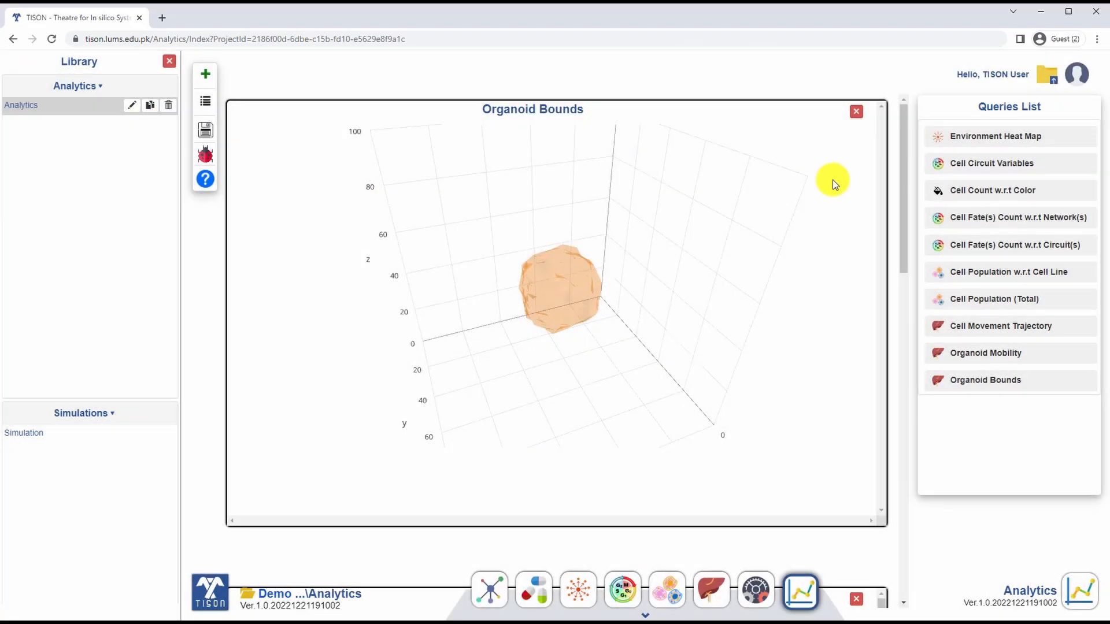
left_click_drag(903, 132, 919, 299)
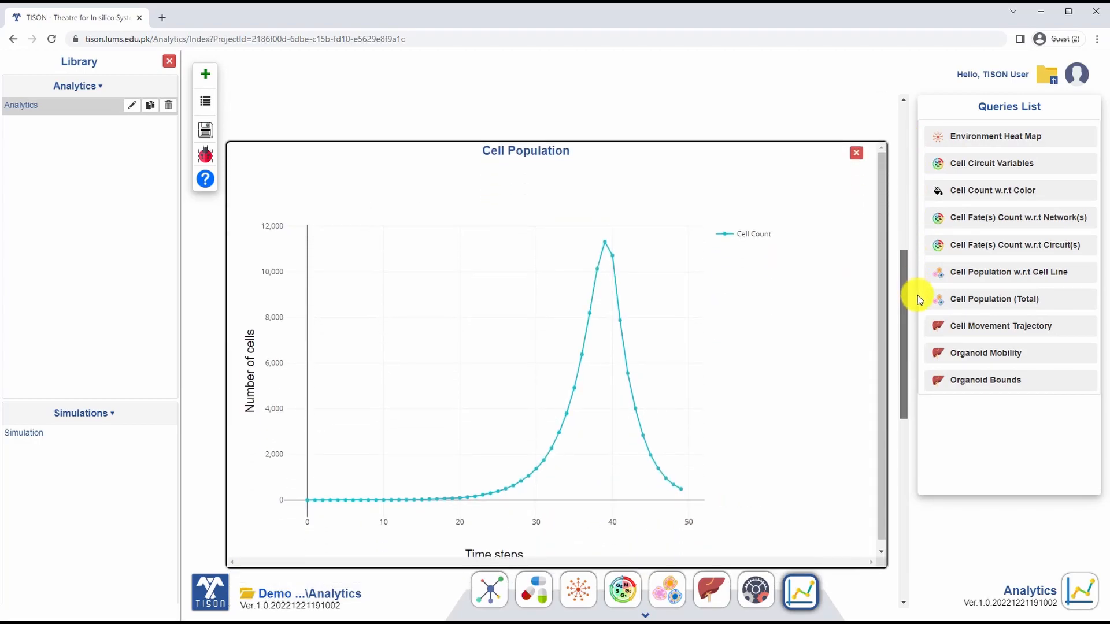